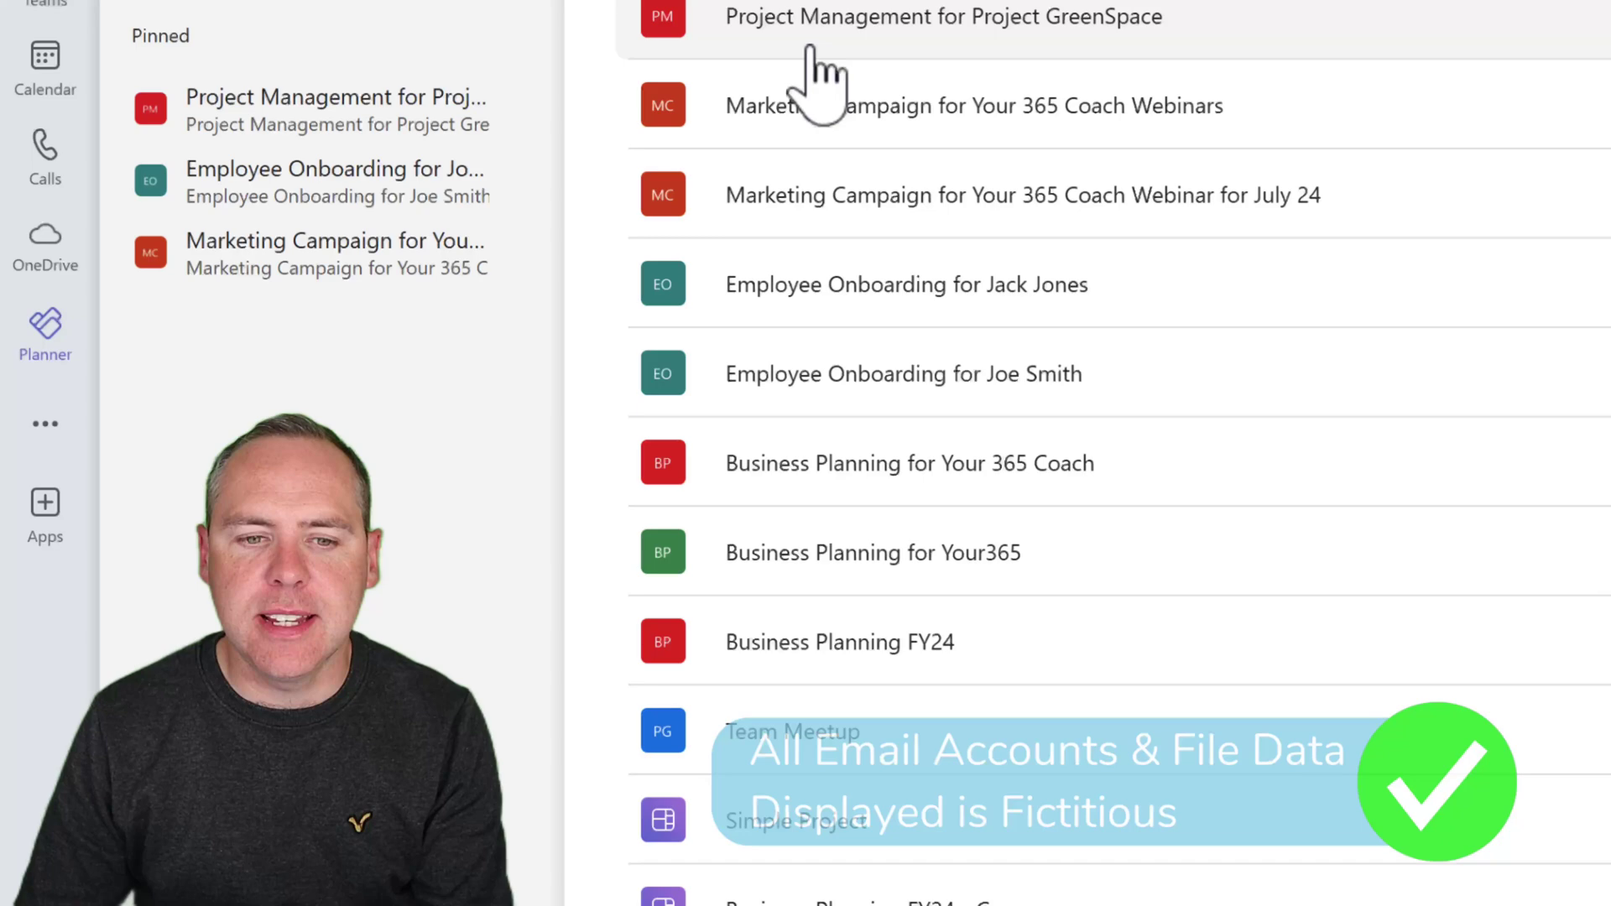
# Step: Find 'Planner' among the additional Teams apps and open it
pyautogui.click(68, 428)
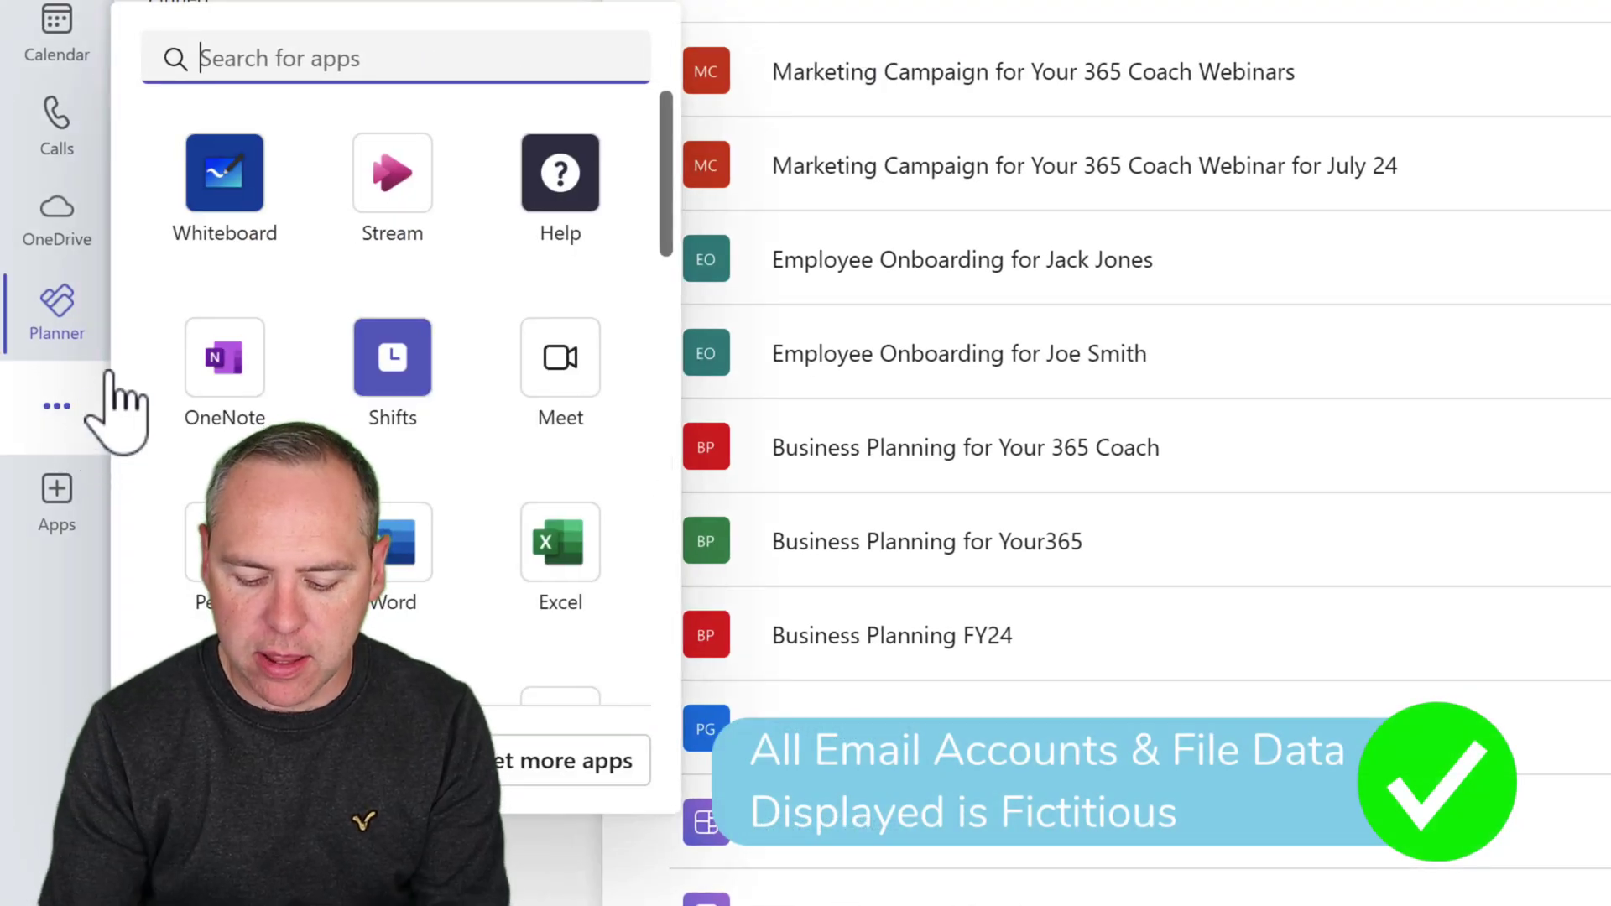
pyautogui.write('Planner')
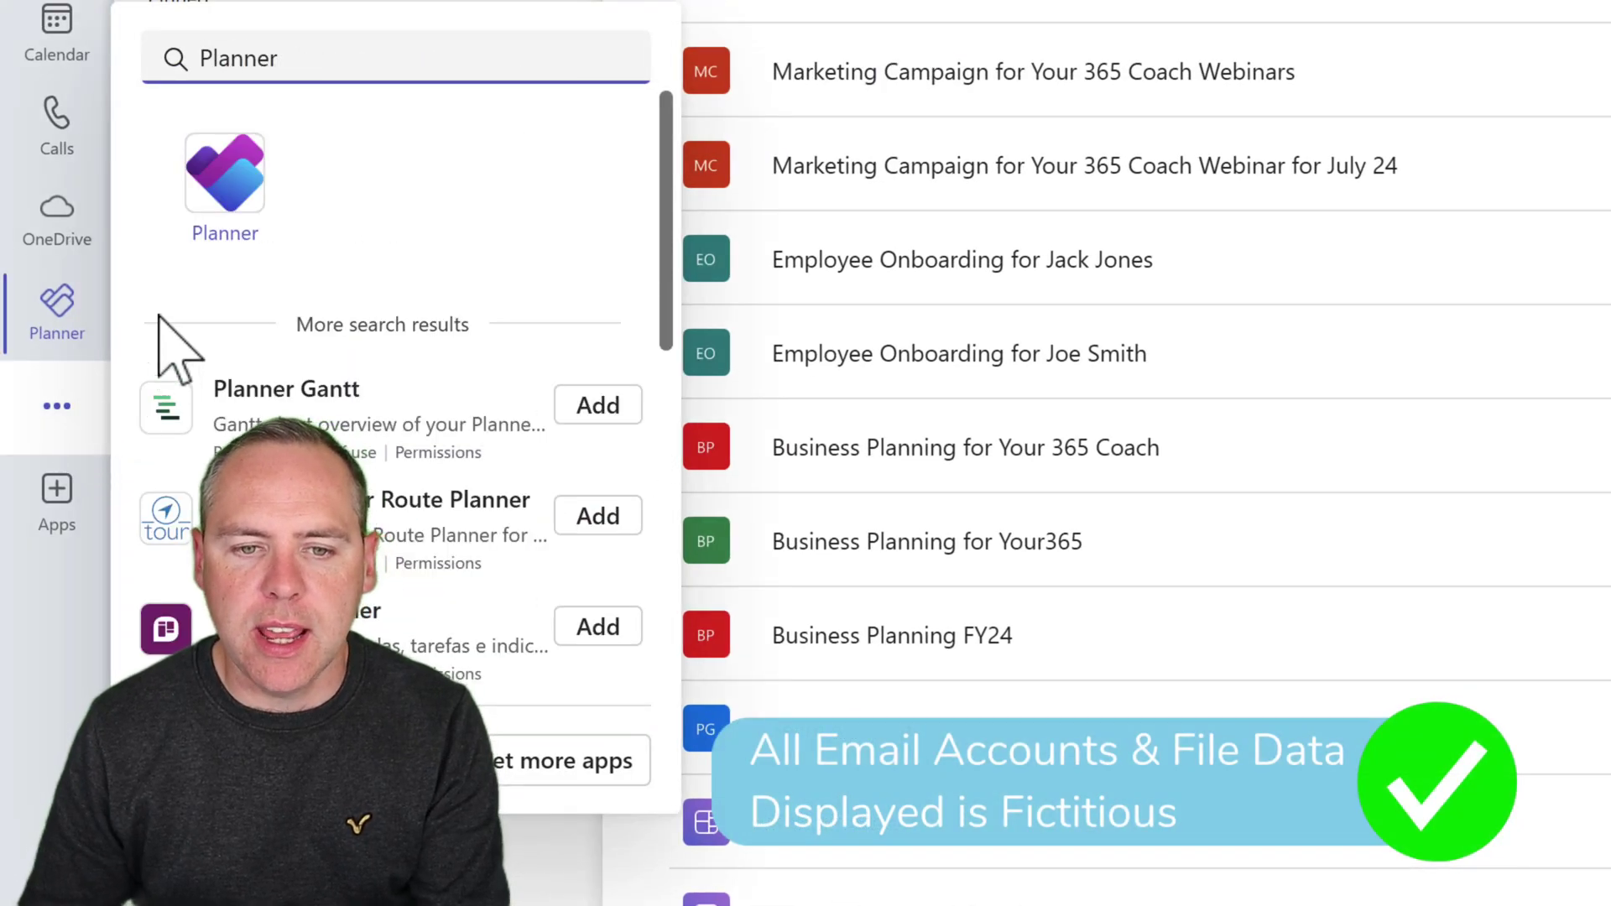
pyautogui.click(232, 228)
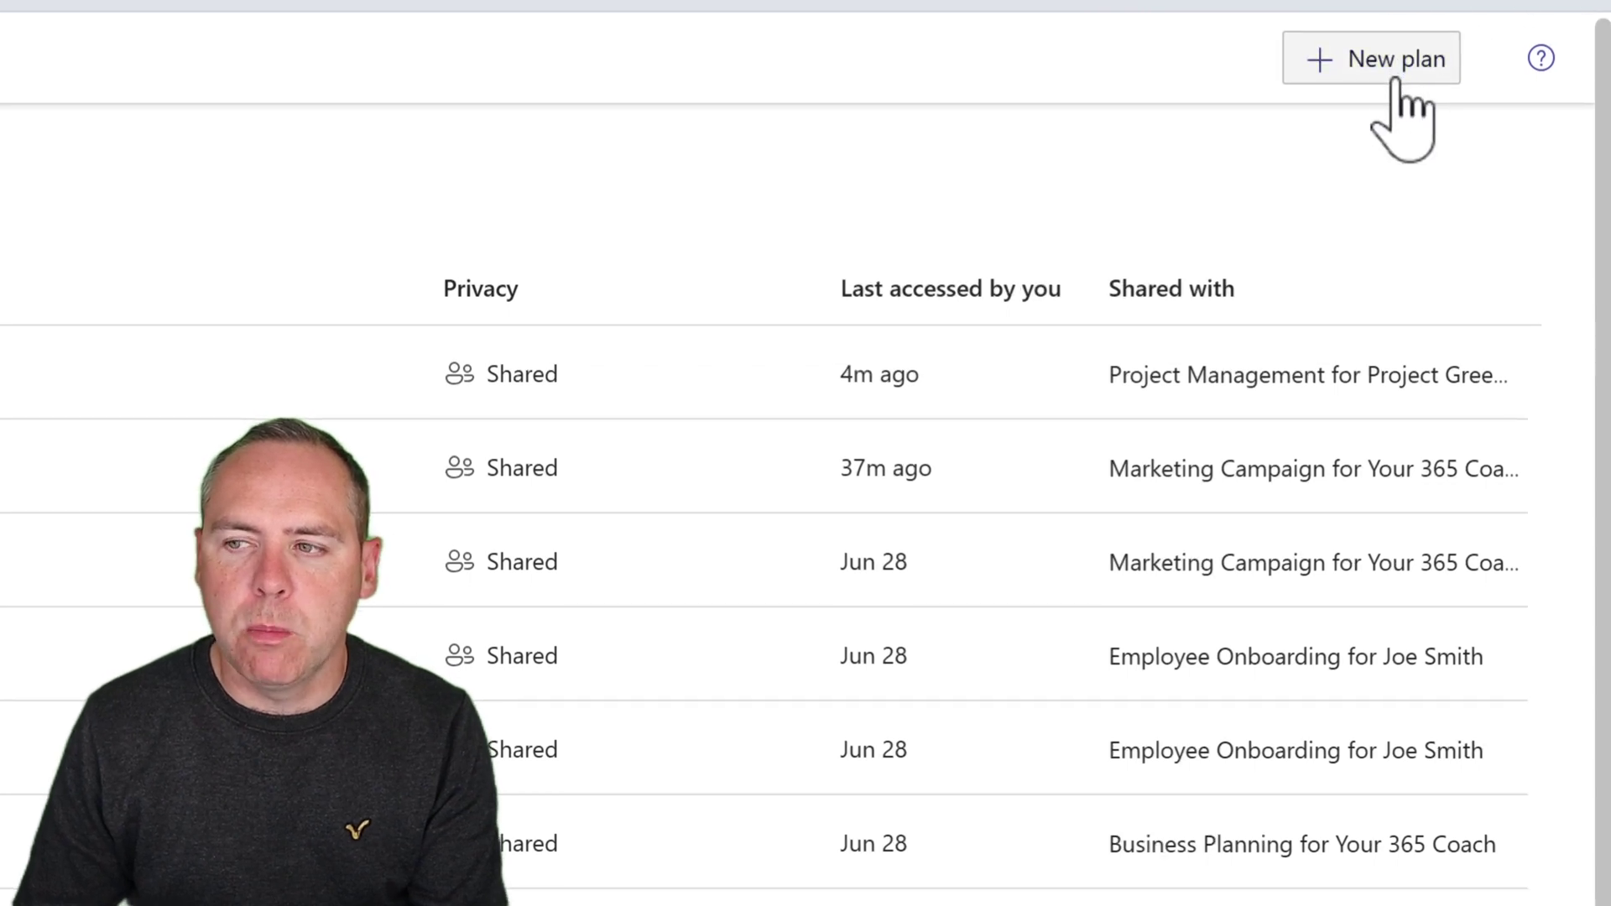
# Step: Start a new plan, look at the Premium option, then preview the Commercial Construction template
pyautogui.click(1394, 77)
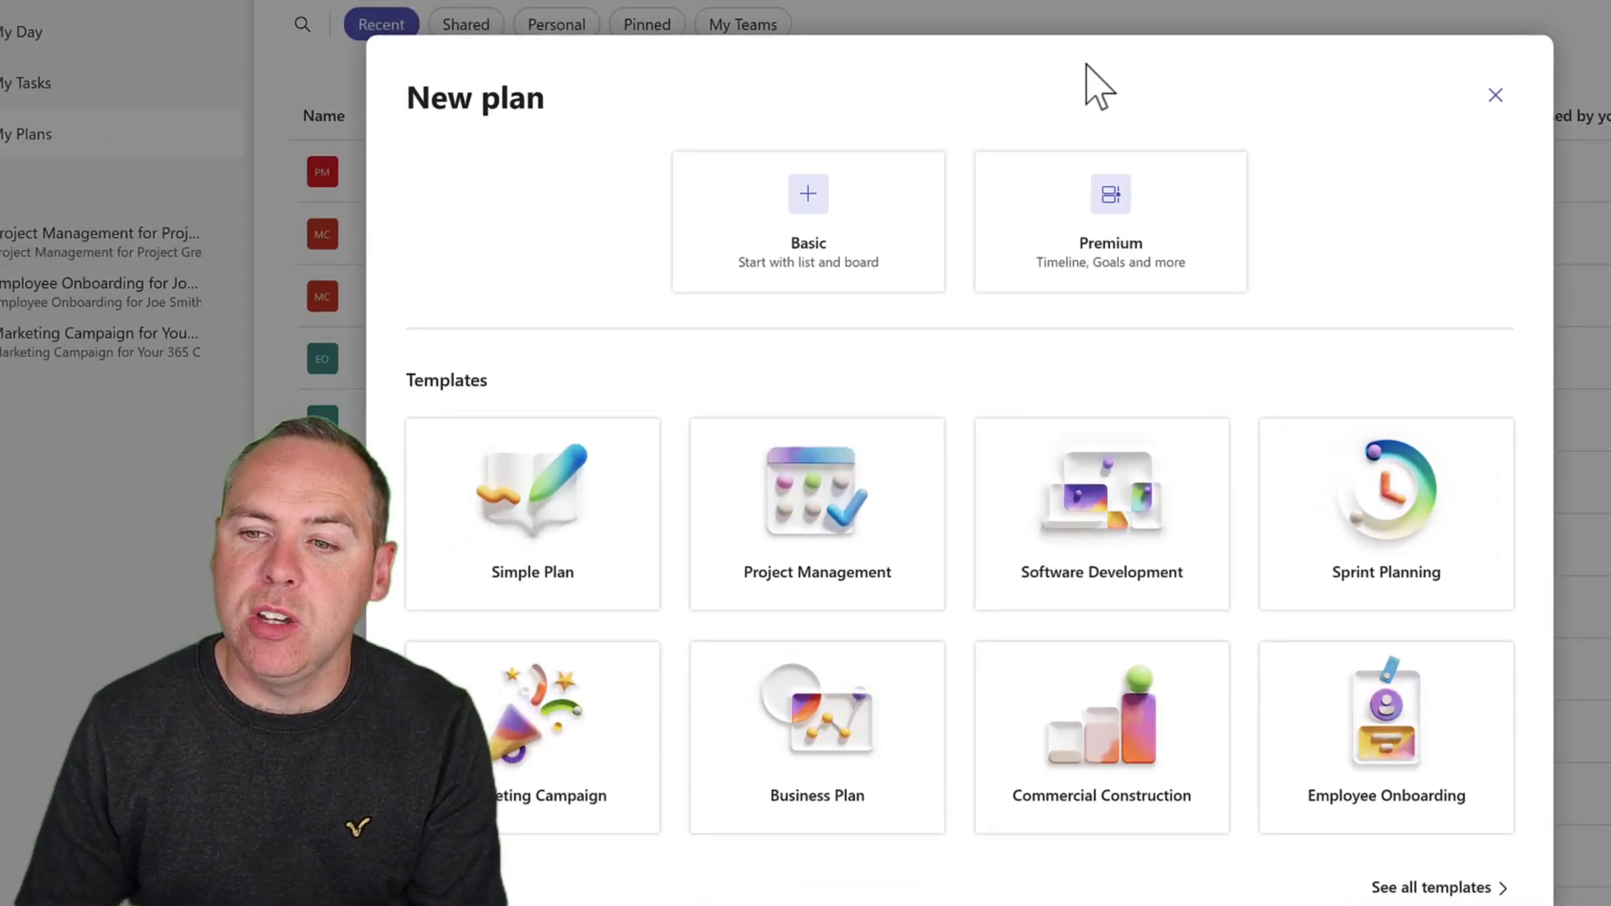
pyautogui.click(1042, 247)
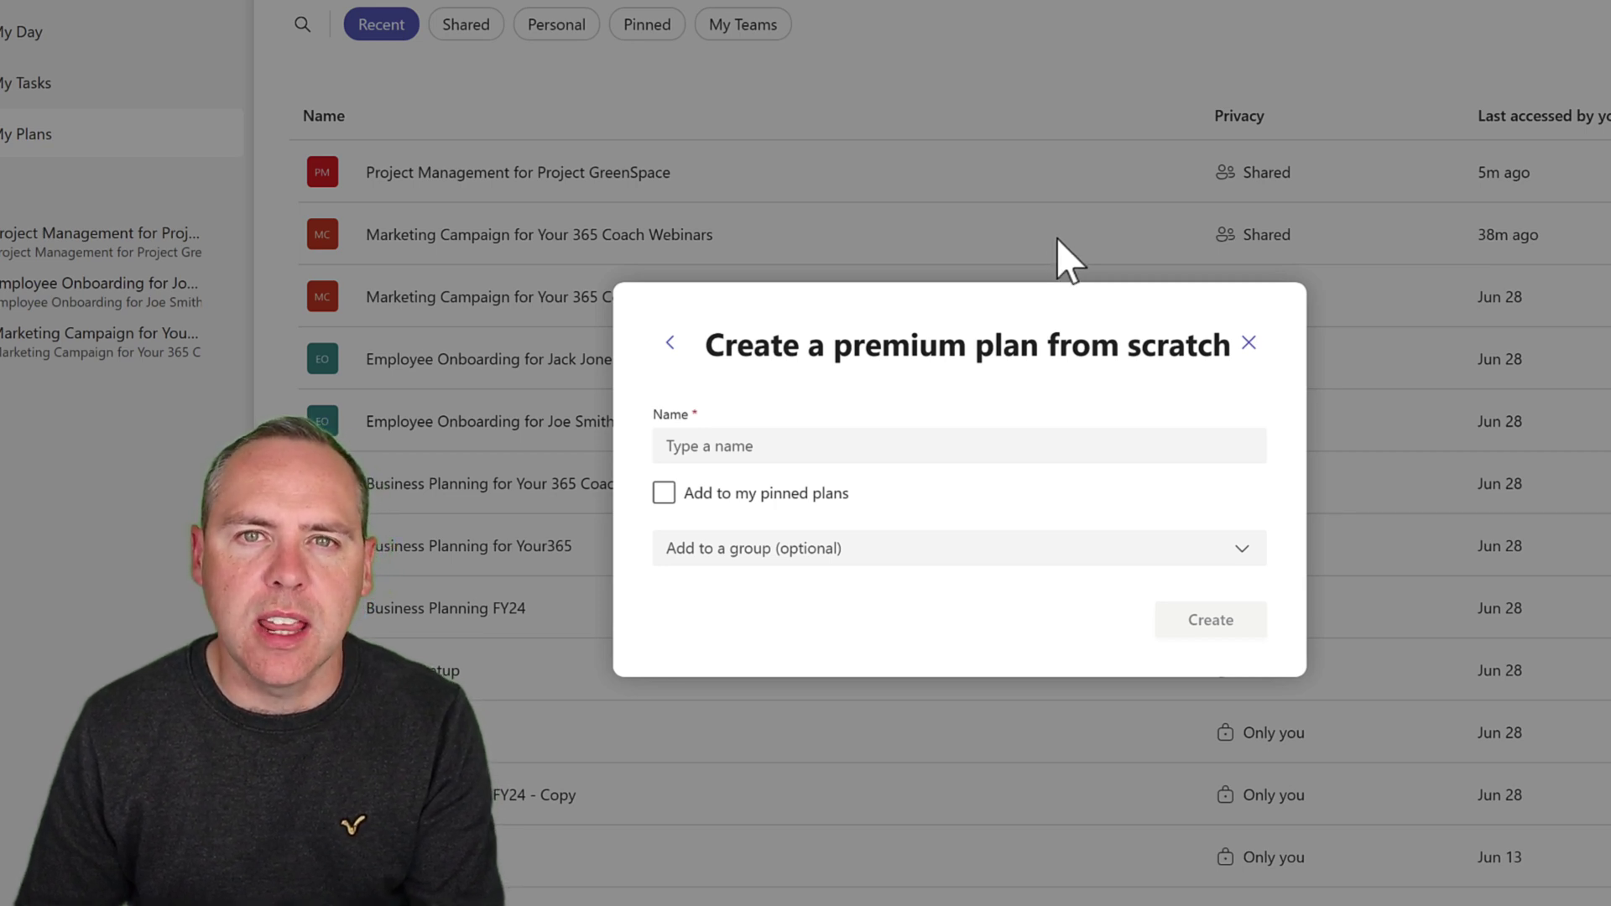
pyautogui.click(670, 344)
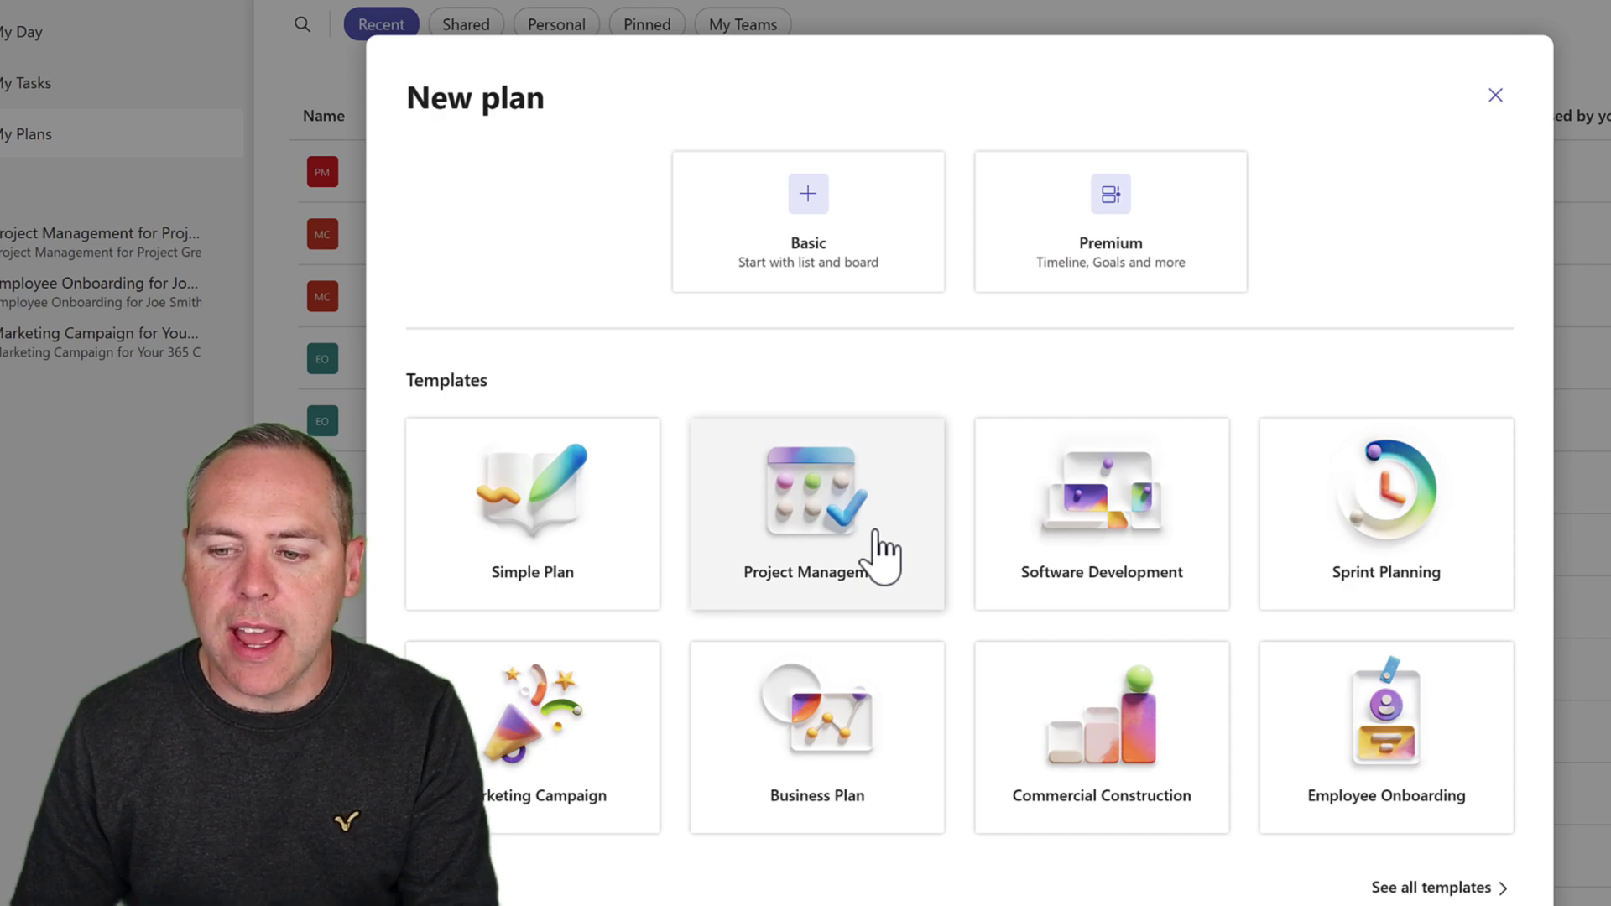
pyautogui.click(1099, 728)
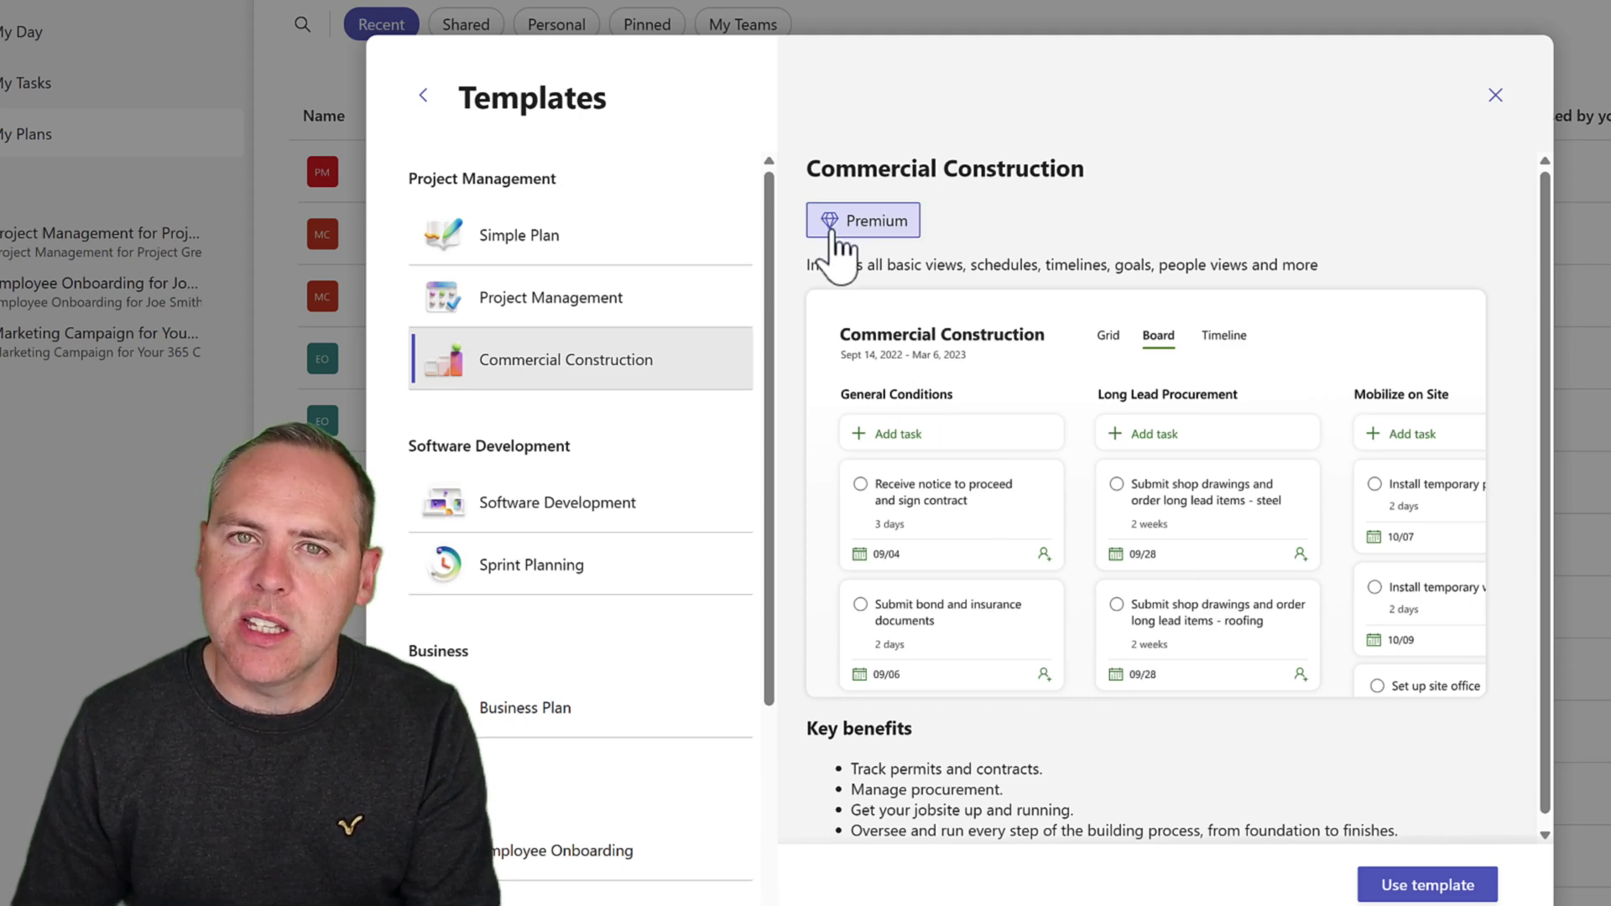
# Step: Use the Commercial Construction template and tick Add to my pinned plans
pyautogui.click(1428, 886)
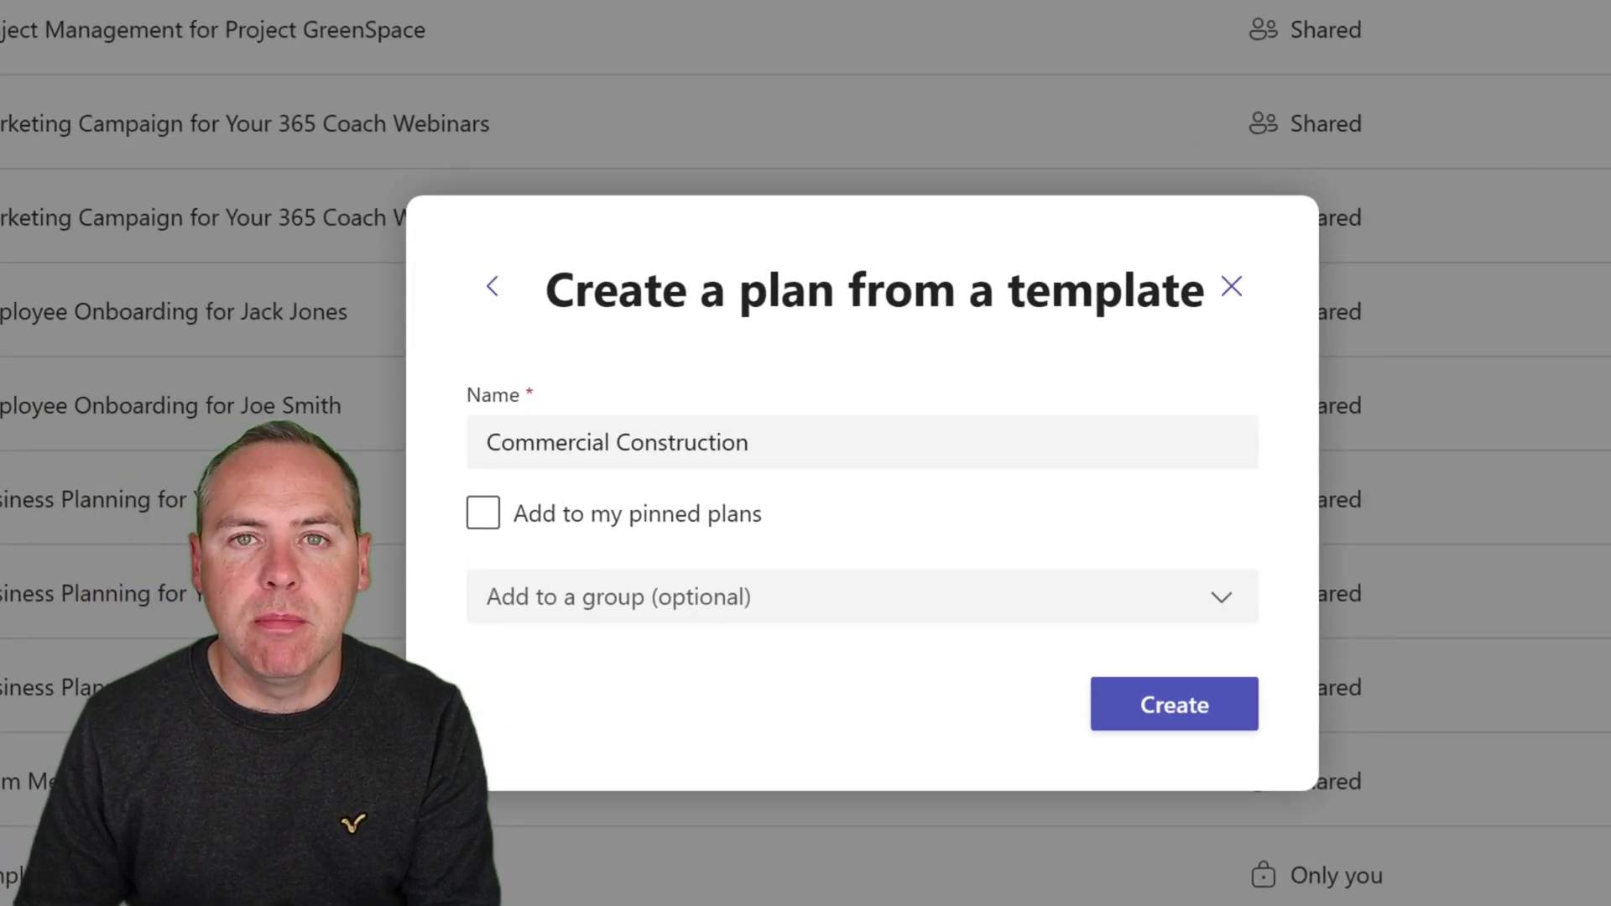
pyautogui.click(696, 524)
pyautogui.click(698, 522)
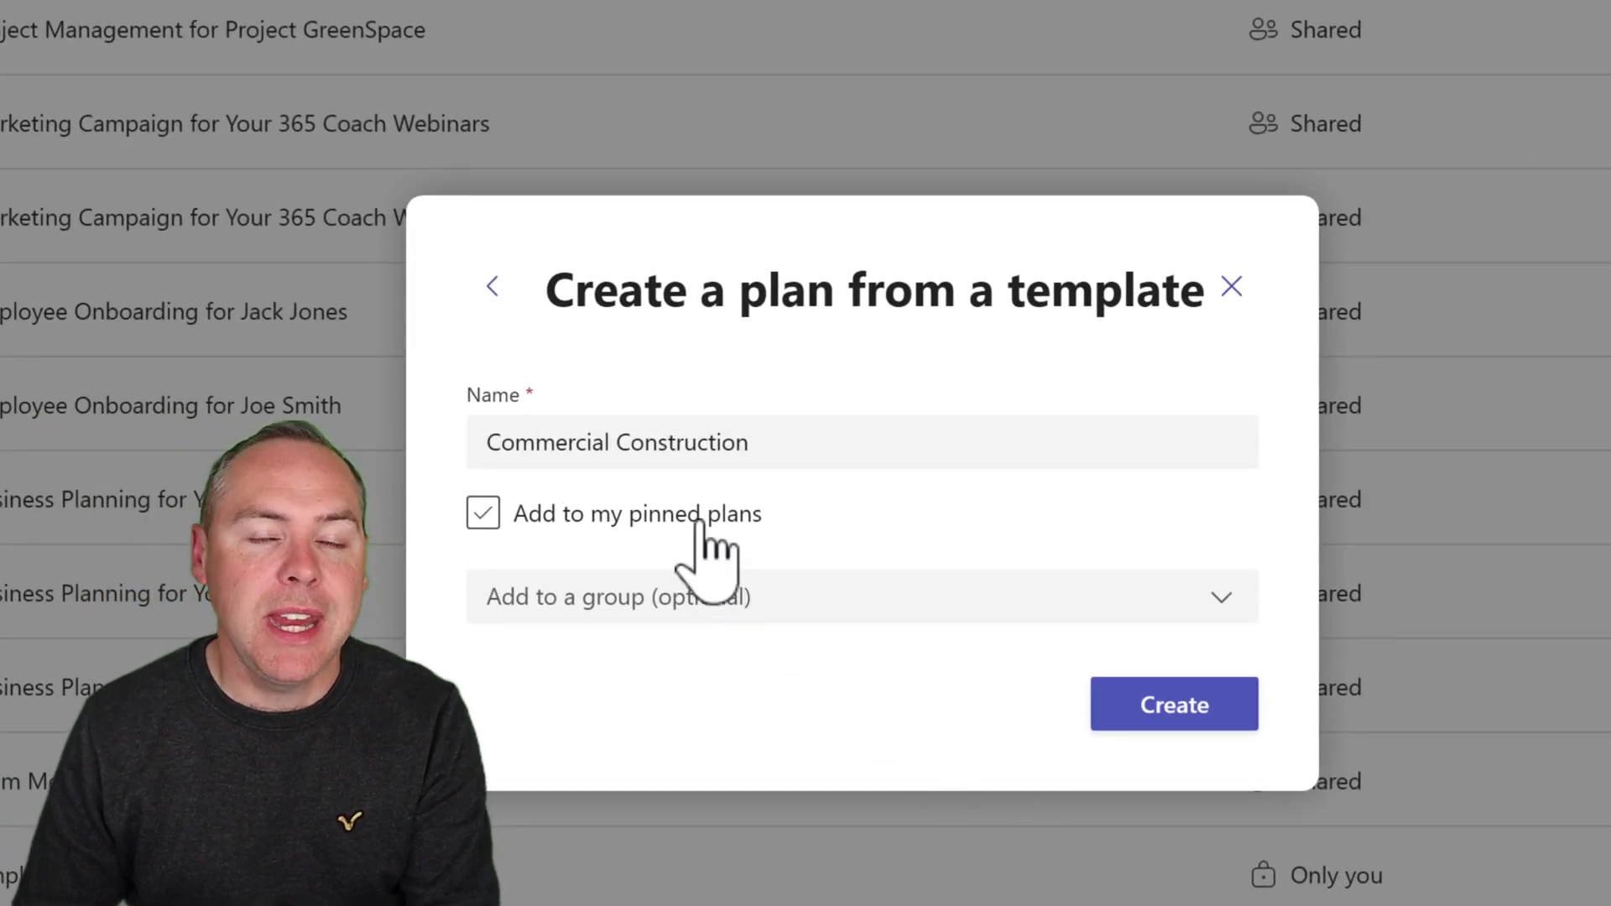
pyautogui.click(698, 522)
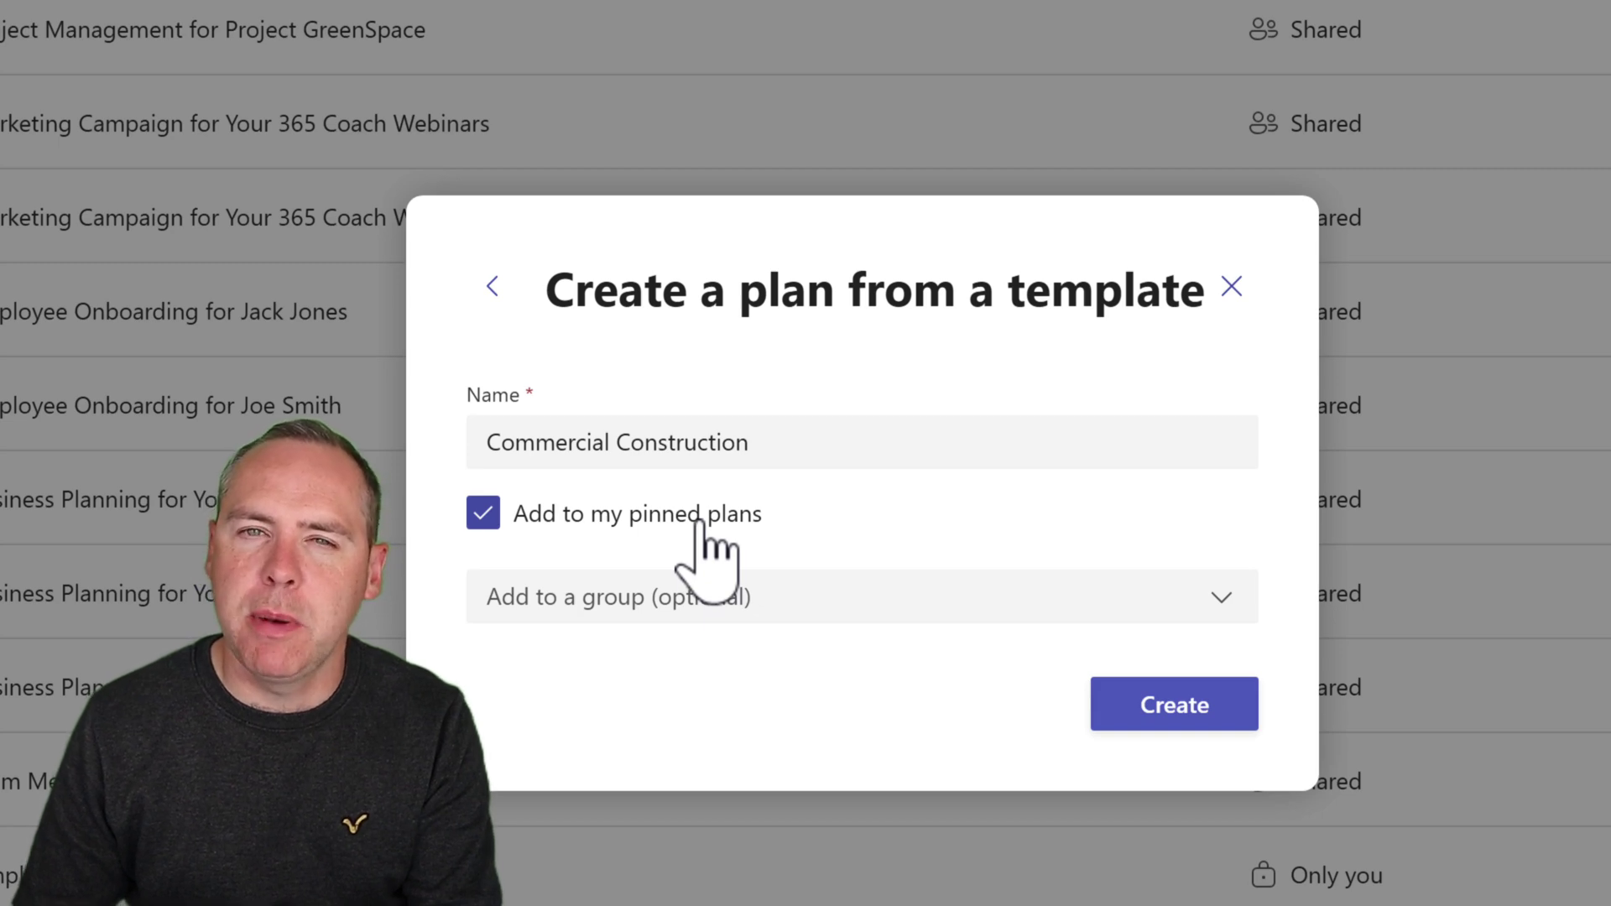
# Step: Append 'for Project GreenSpace Community Centre' to the plan name, leave the group unset, and create it
pyautogui.click(885, 443)
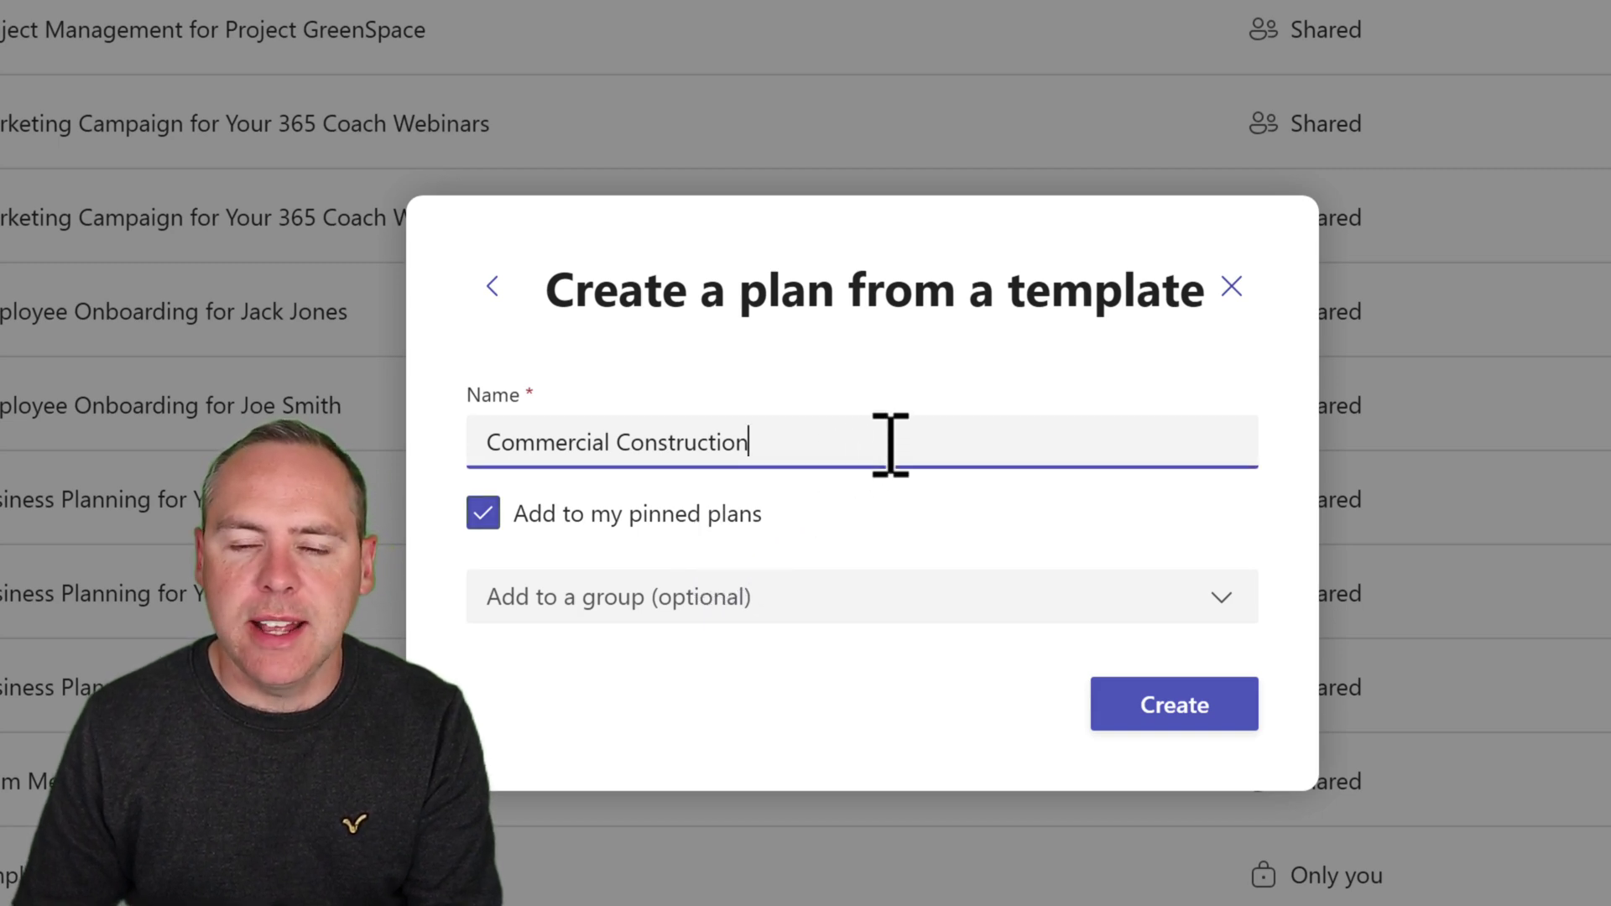
pyautogui.write('for Project GreenSpace Community Centre')
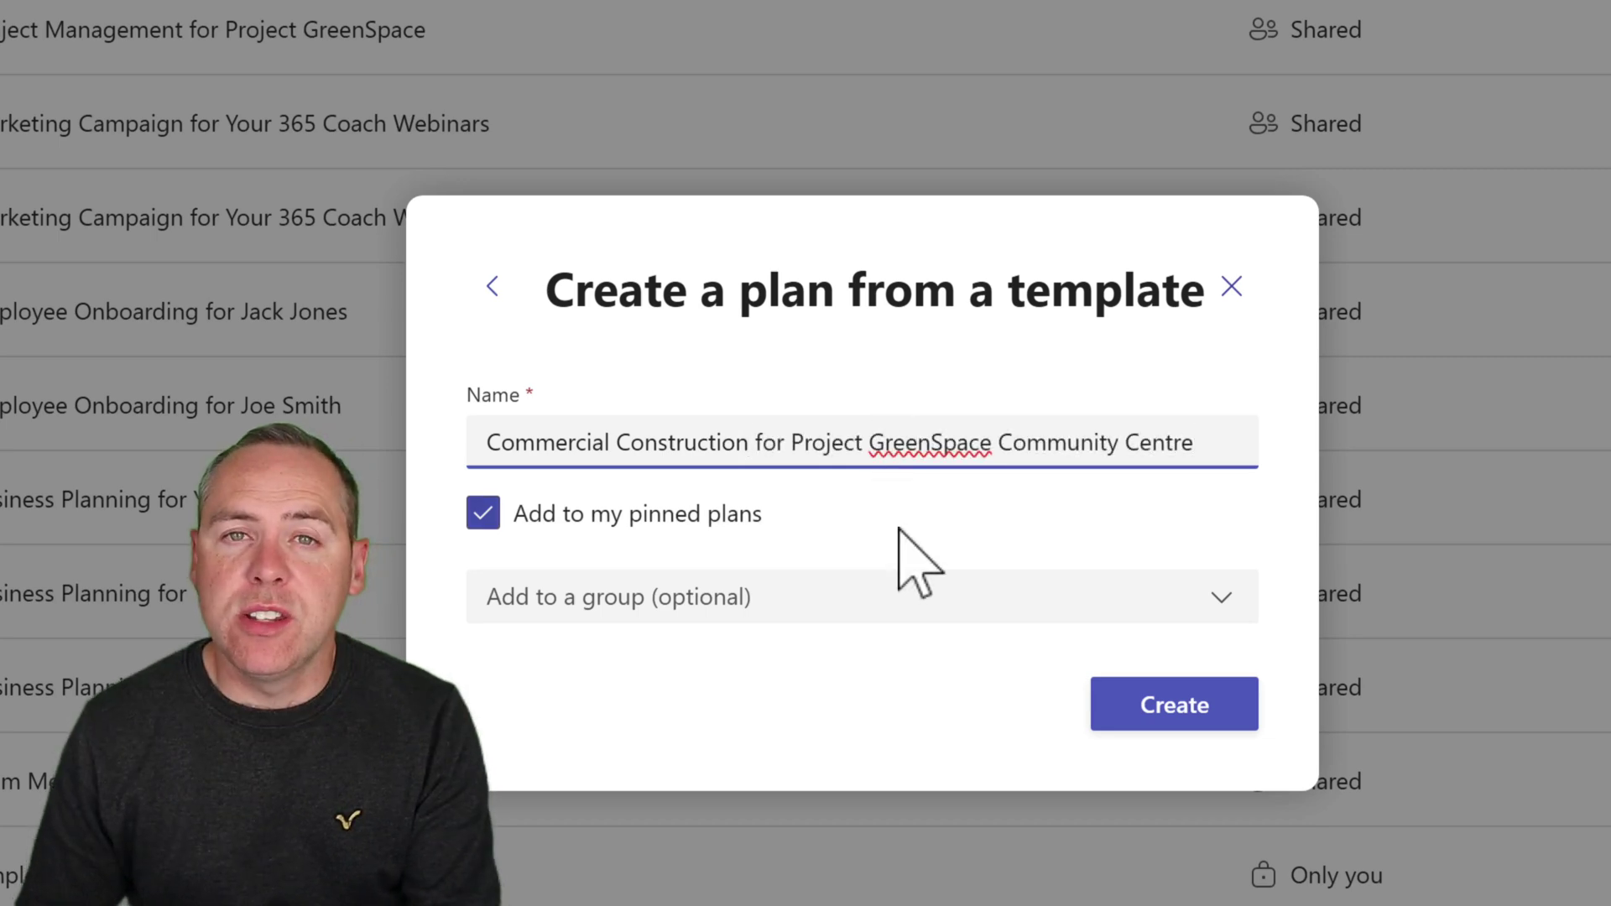
pyautogui.click(896, 618)
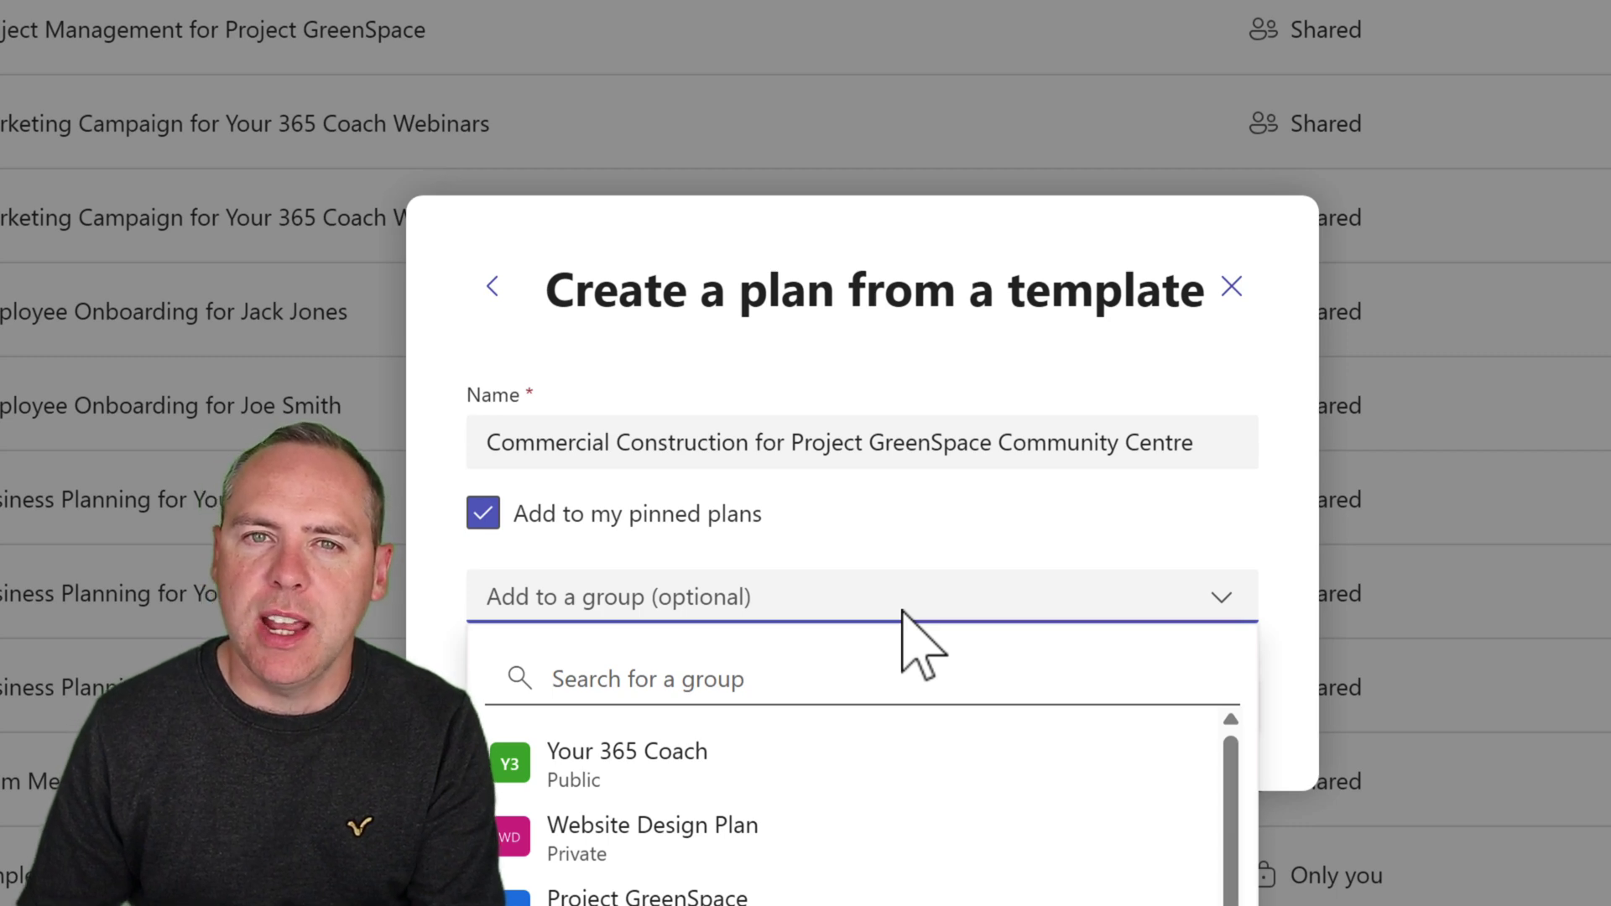
pyautogui.click(911, 378)
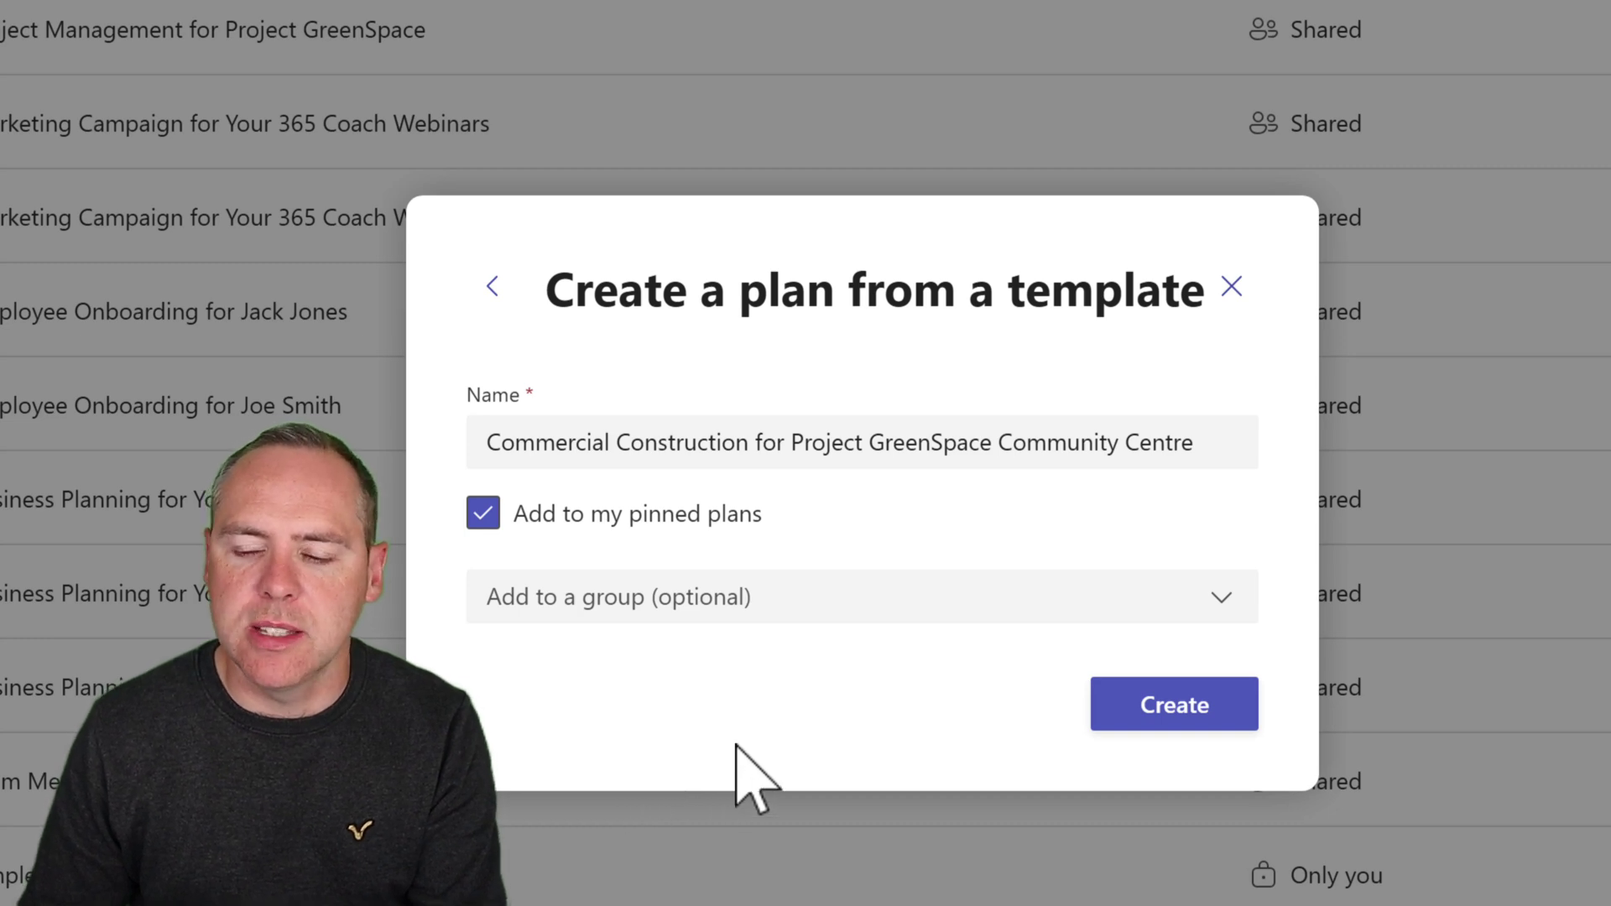
pyautogui.click(1145, 727)
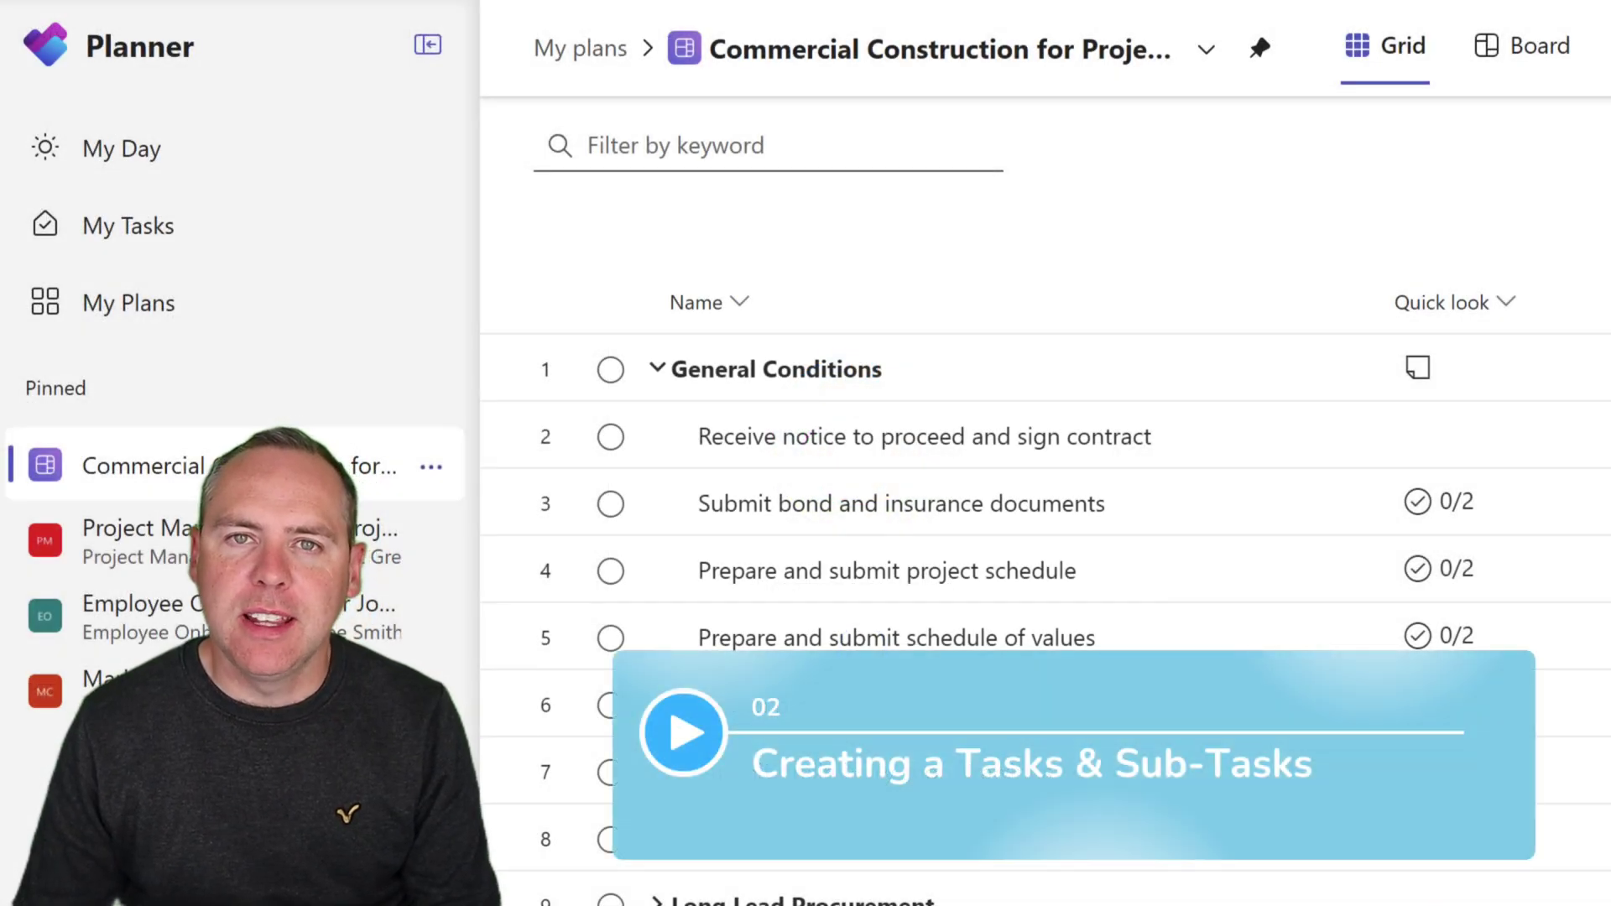
# Step: Collapse General Conditions, add an 'Architecture Design' task and drag it up to row 9 below it
pyautogui.scroll(-20, 1045, 621)
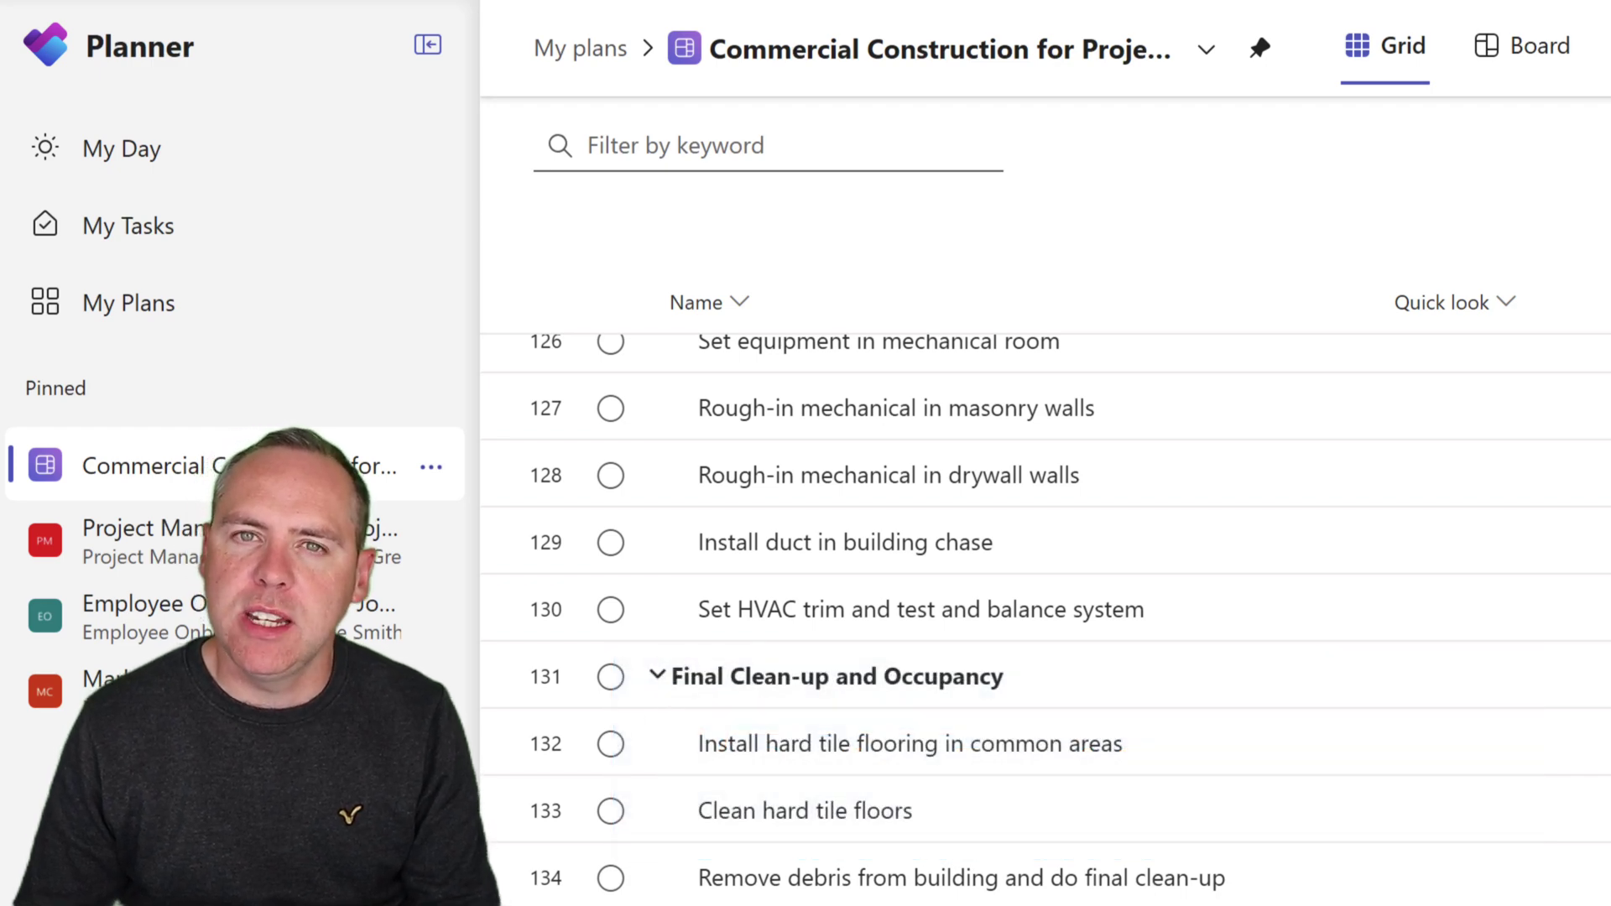
pyautogui.scroll(20, 1045, 621)
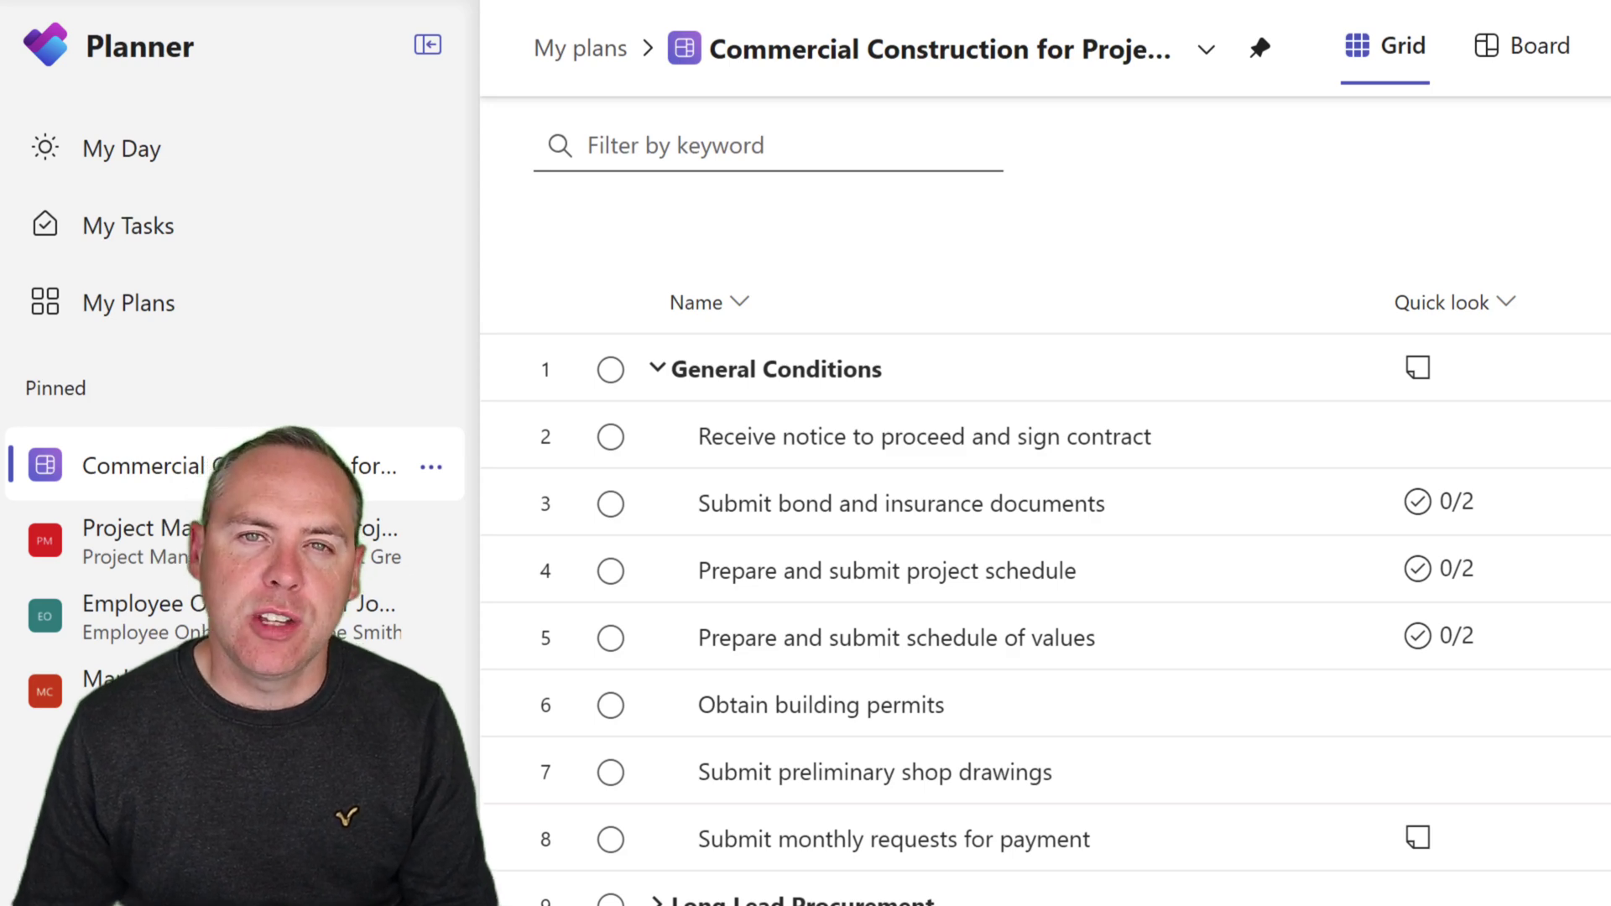
pyautogui.click(657, 369)
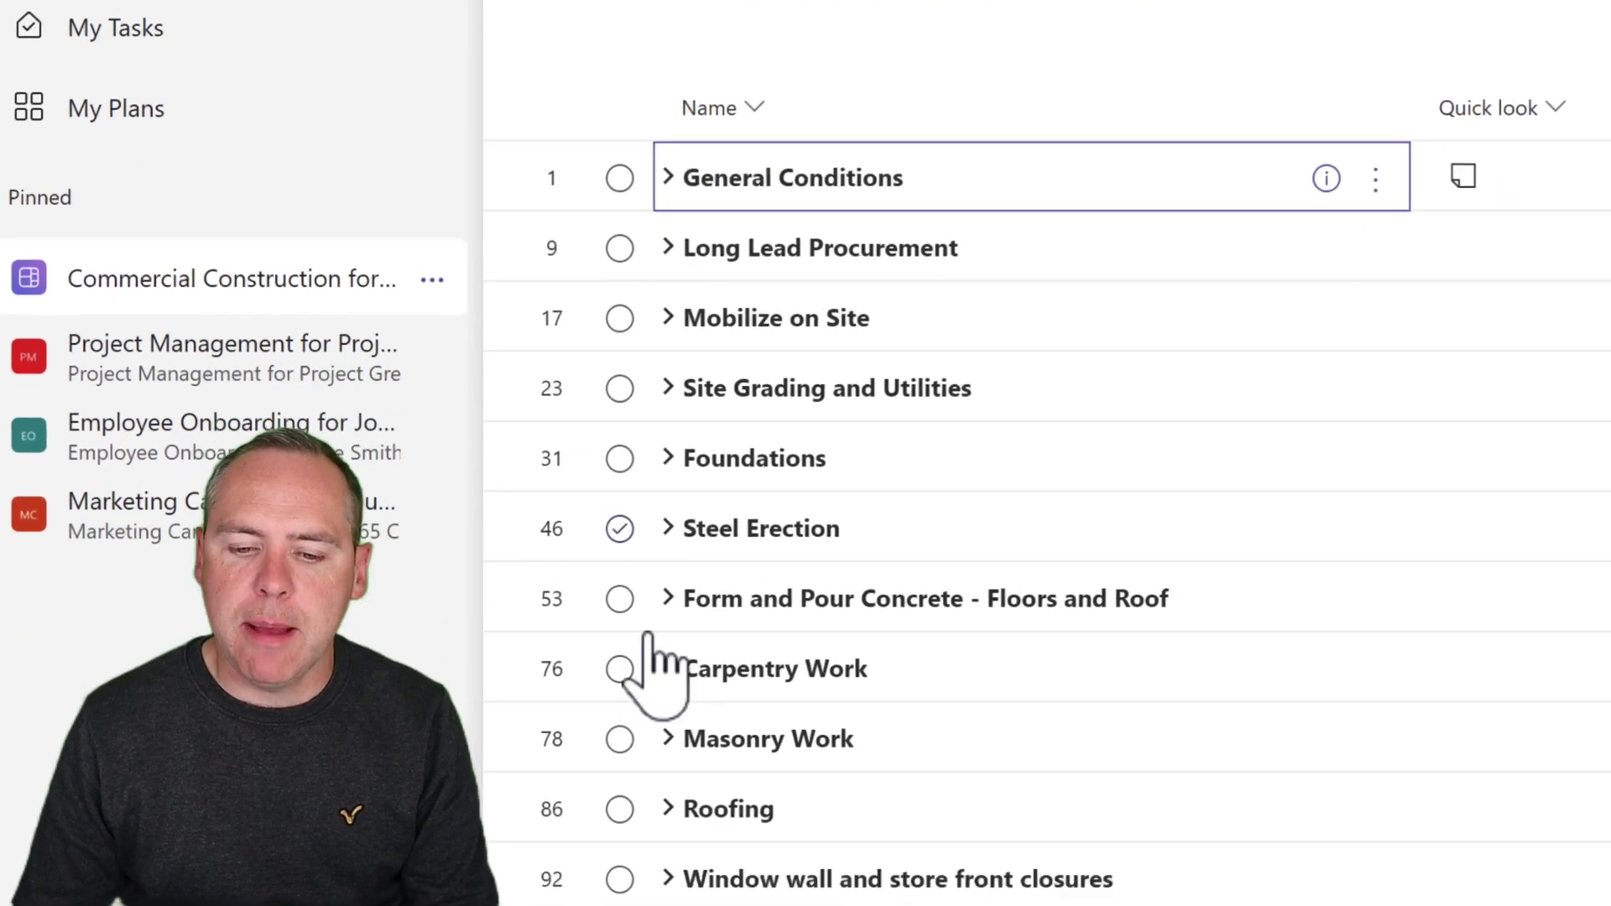
pyautogui.click(871, 891)
pyautogui.click(915, 868)
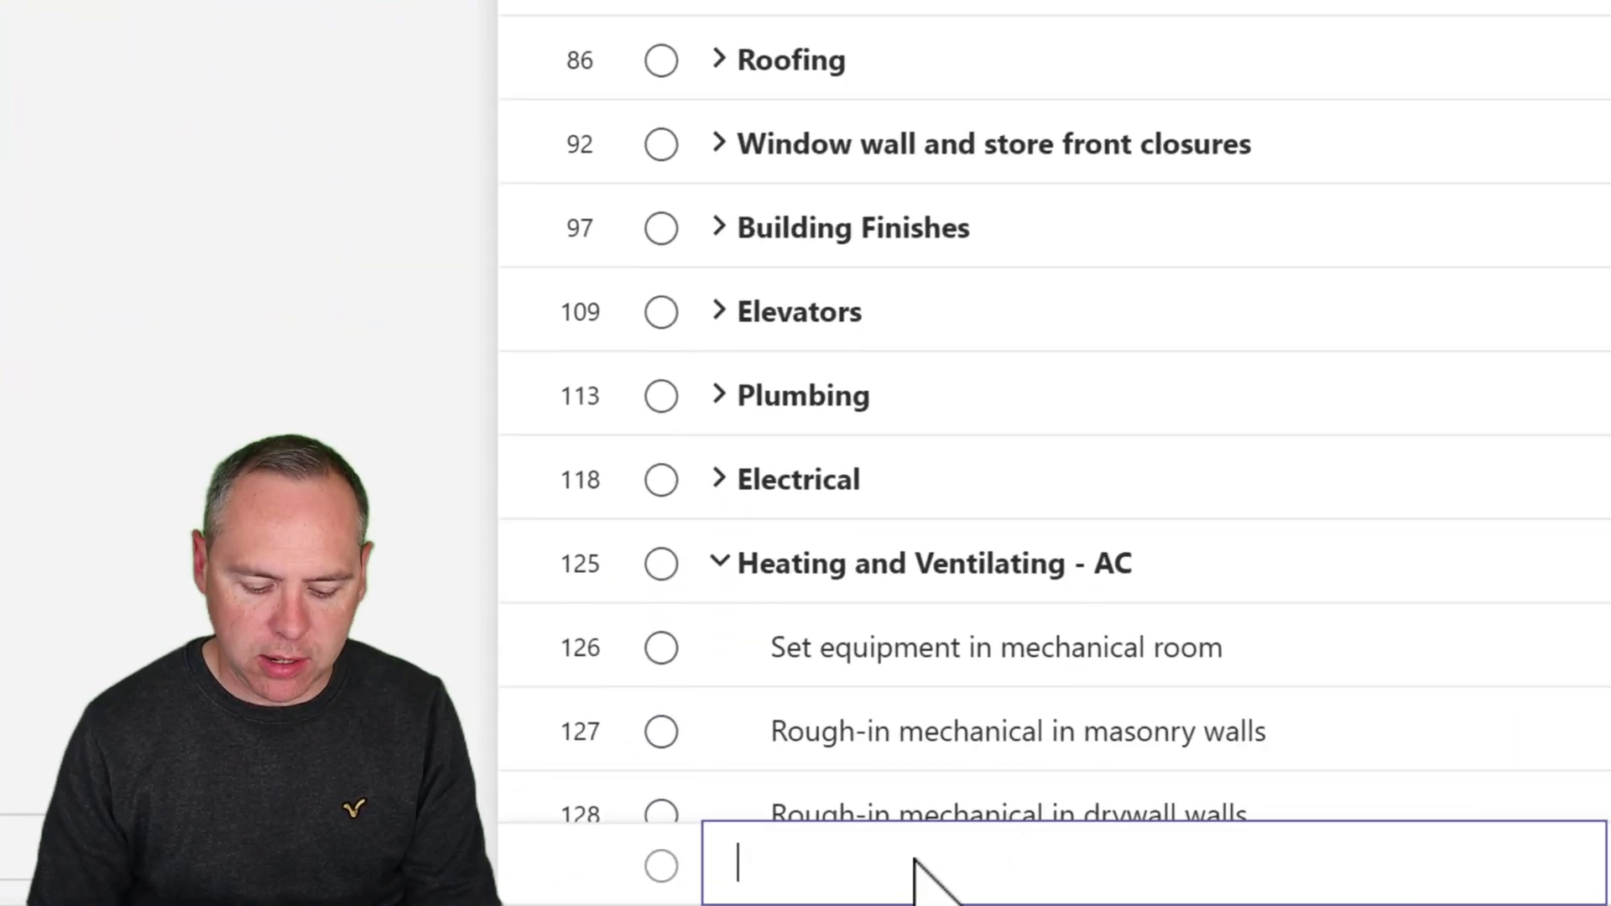
pyautogui.write('Architecture Design')
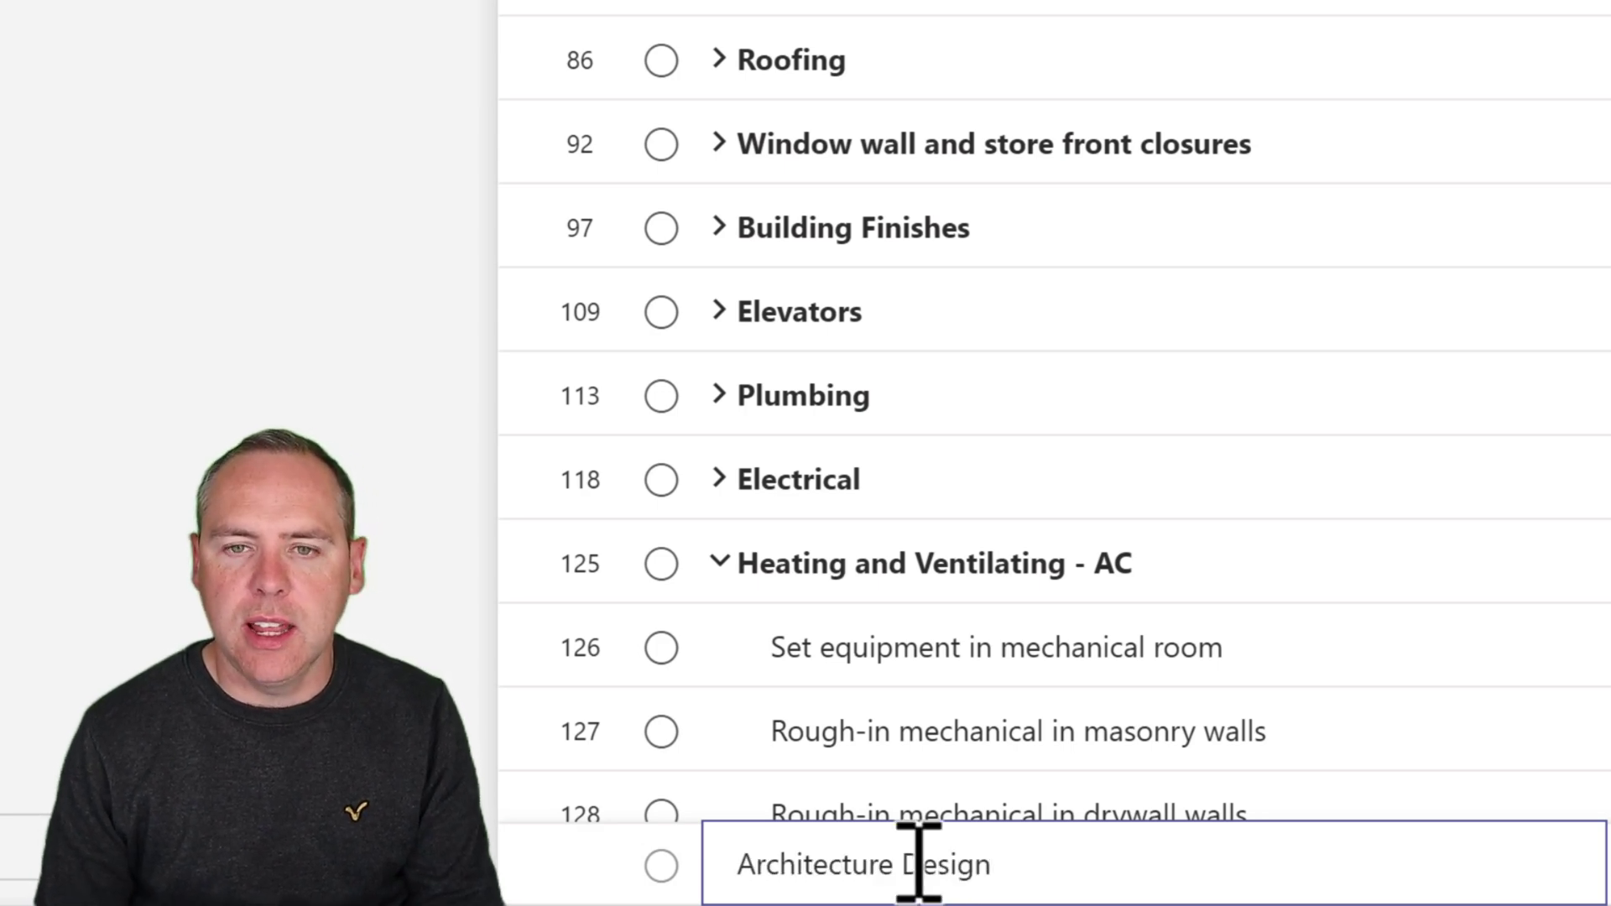
pyautogui.press('Return')
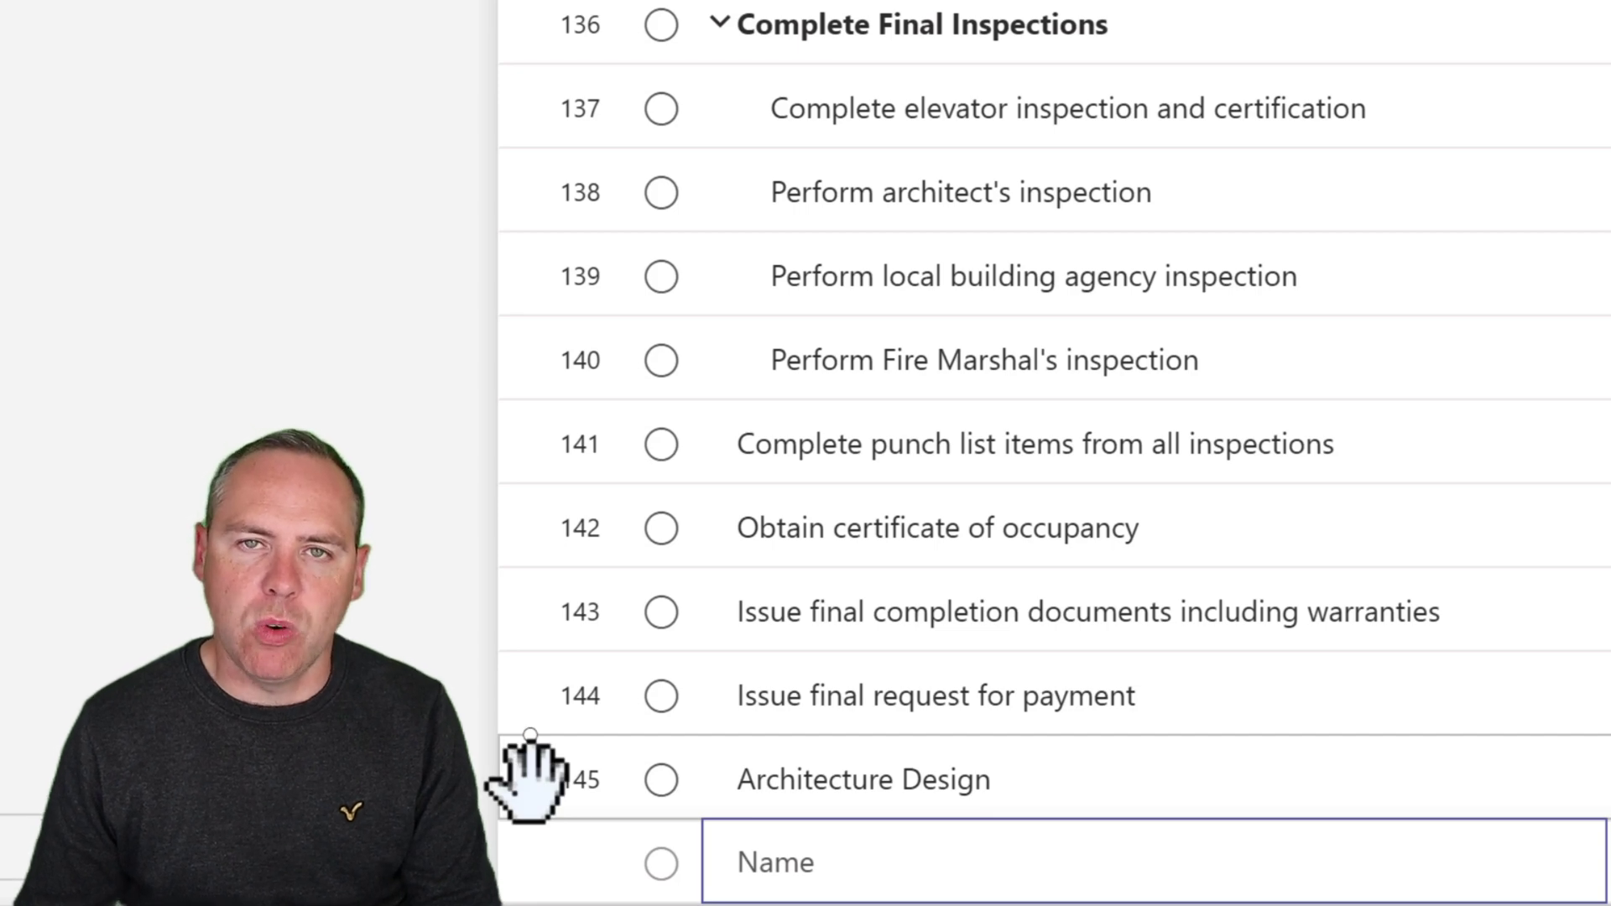
pyautogui.click(586, 791)
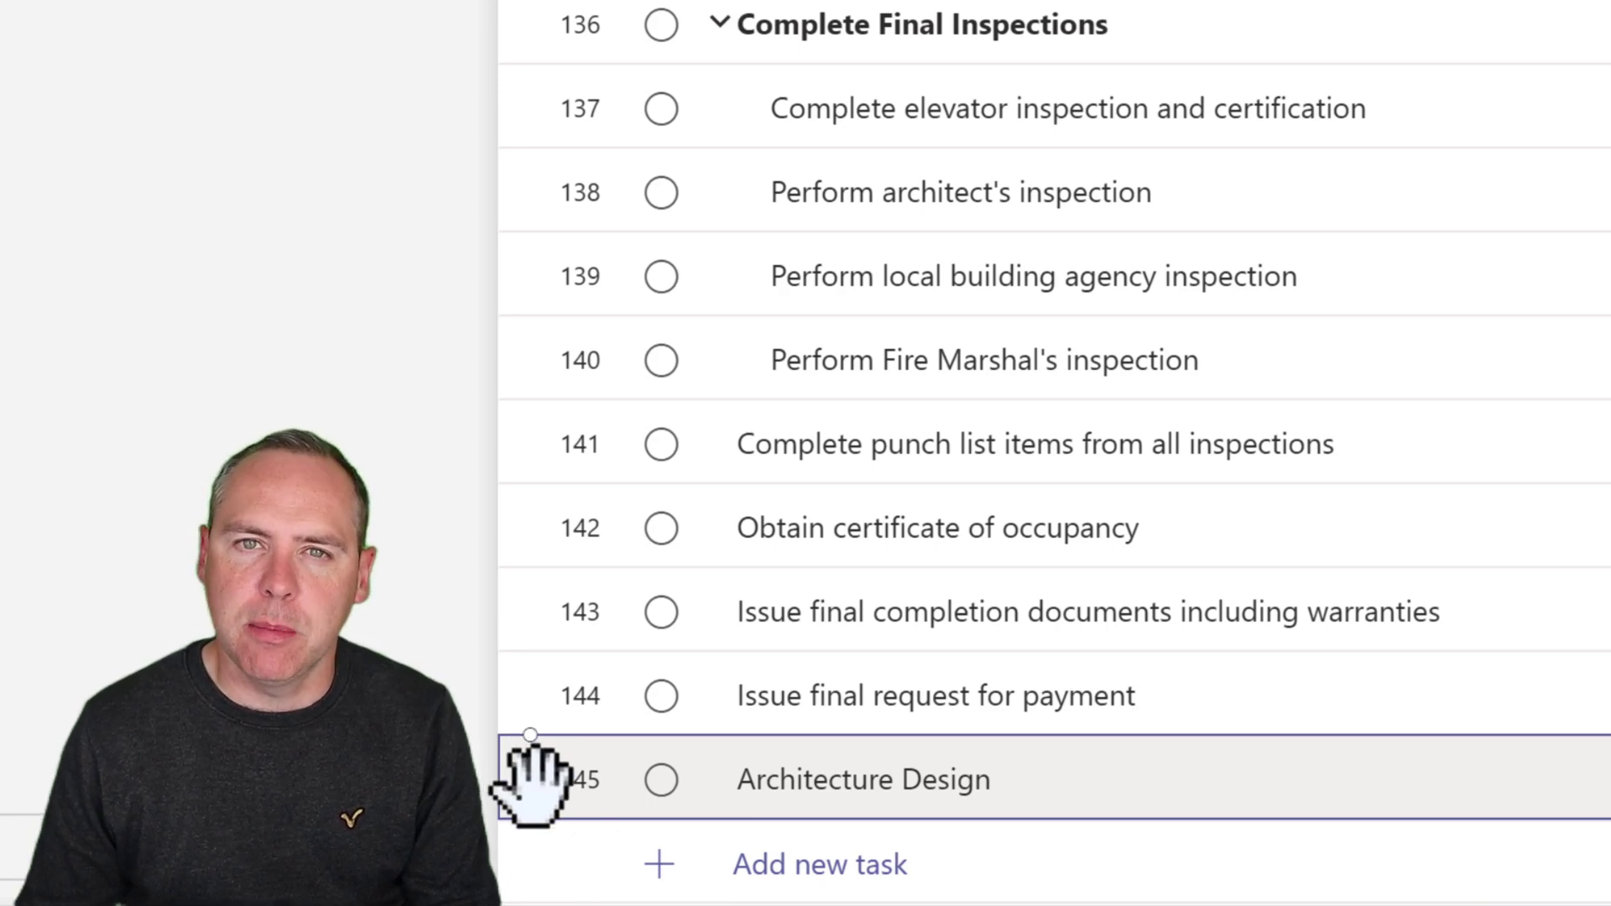
pyautogui.moveTo(533, 755); pyautogui.dragTo(550, 126)
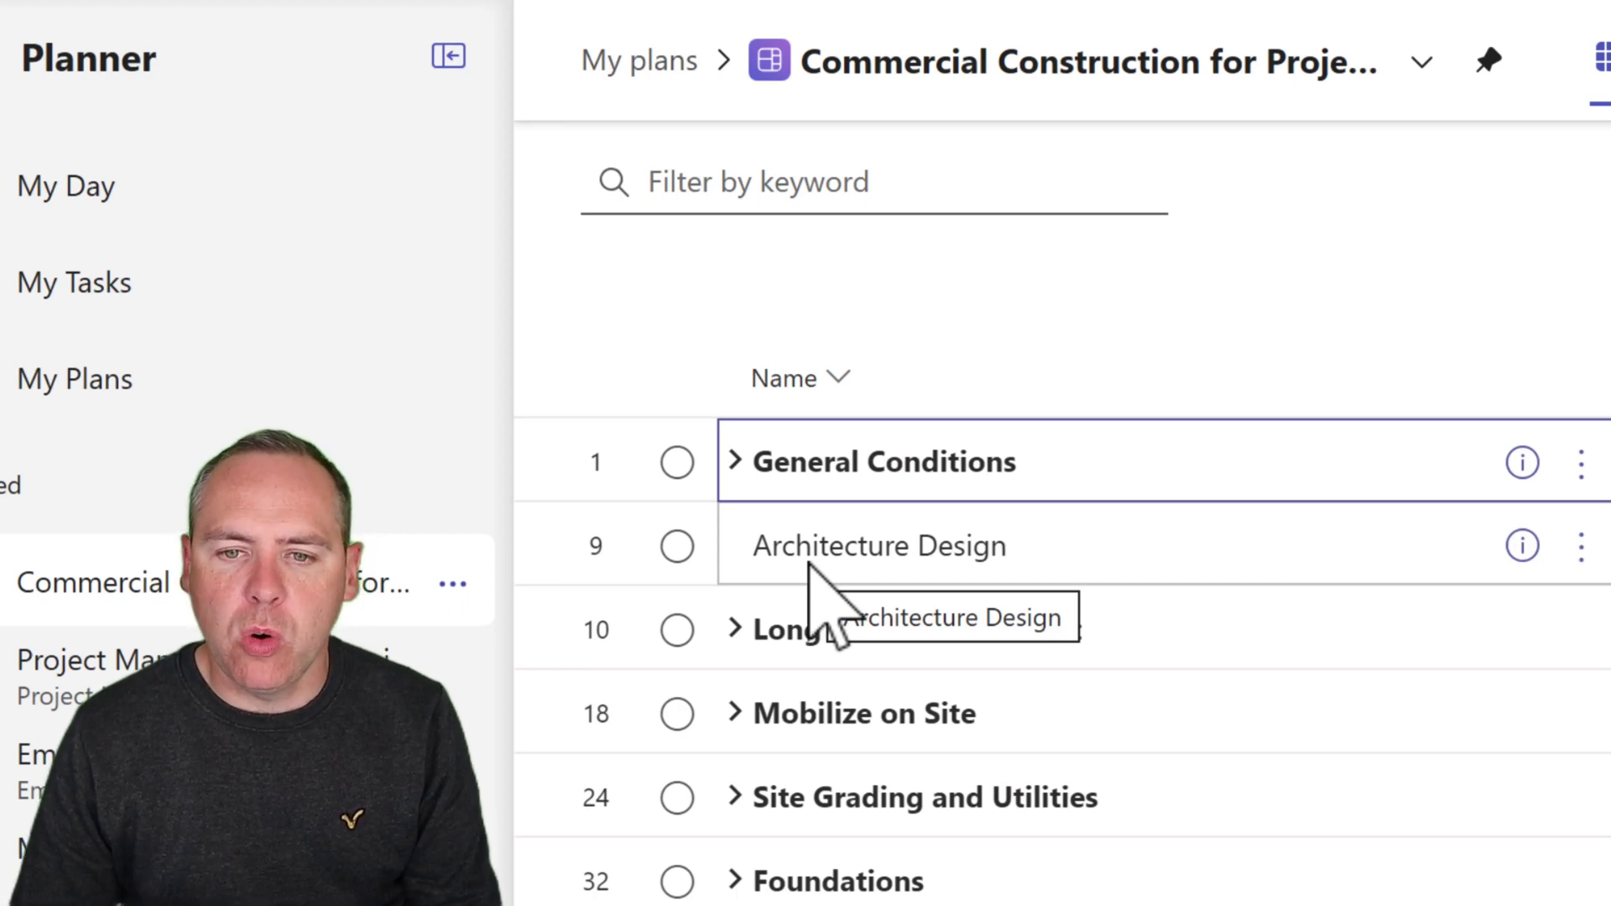
# Step: Insert a task named 'Arrange Architects' above Long Lead Procurement
pyautogui.rightClick(1138, 632)
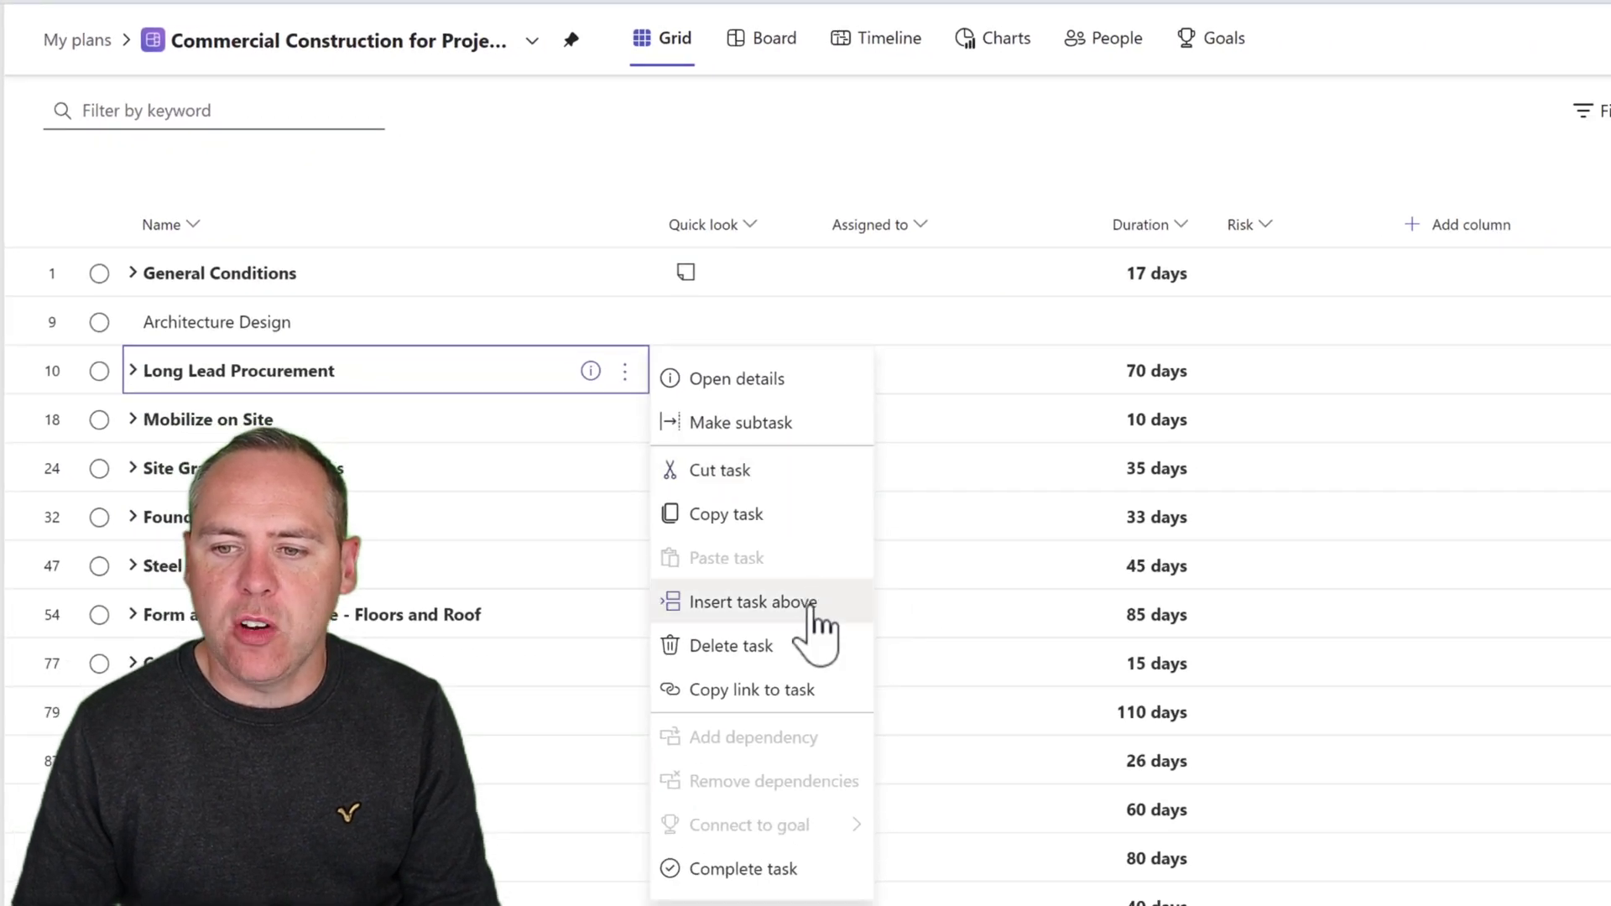
pyautogui.click(816, 604)
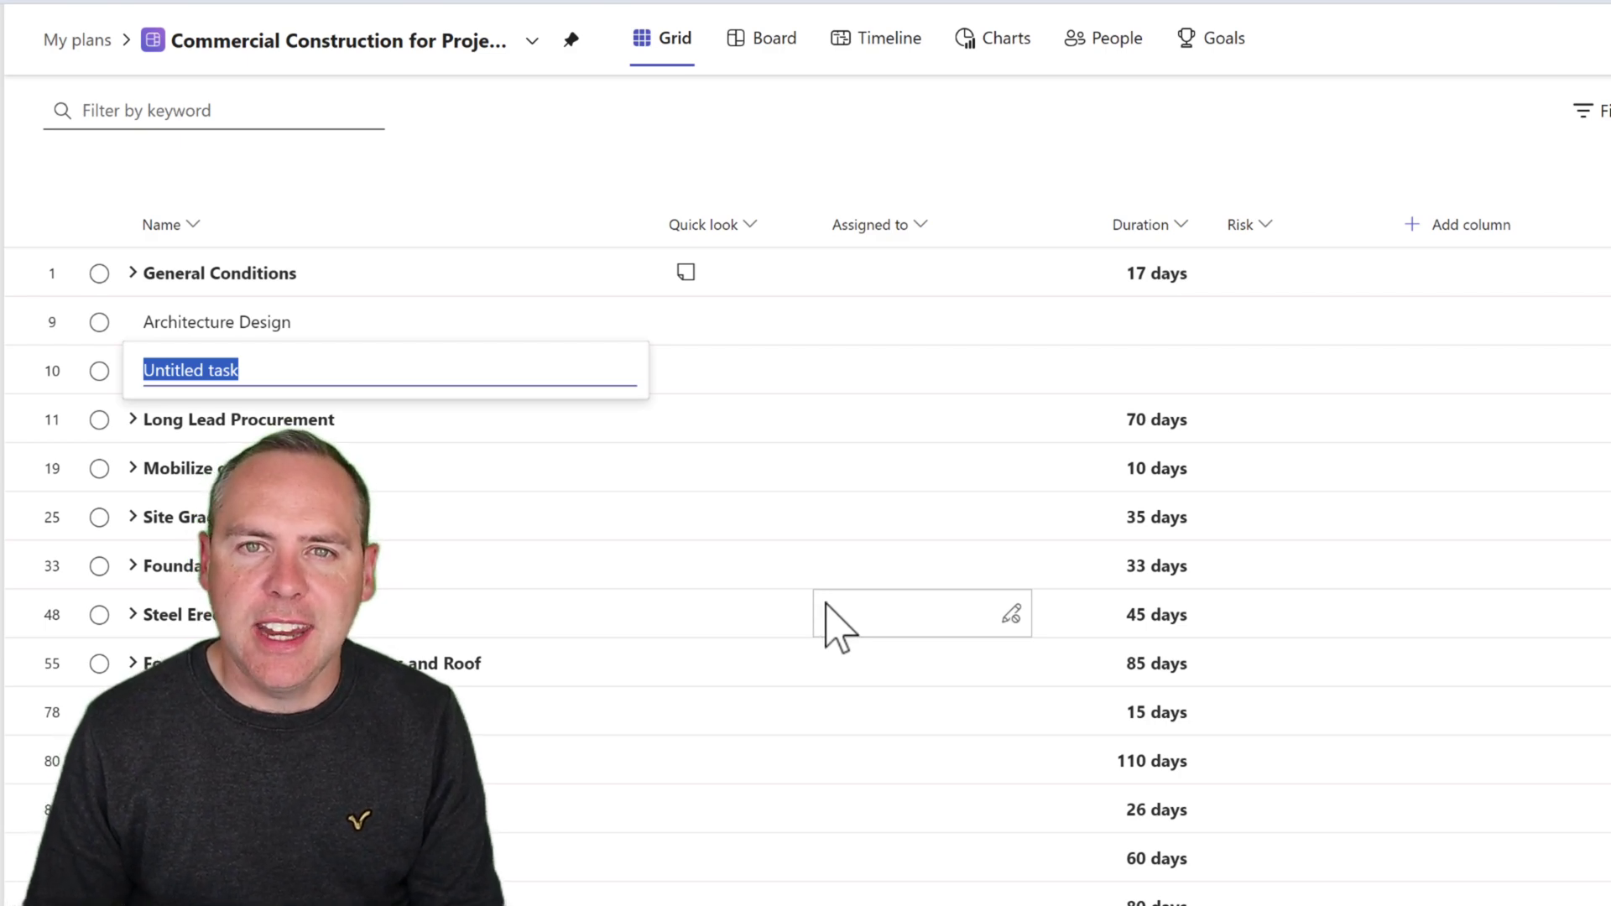
pyautogui.write('Arrange Architects')
pyautogui.click(582, 430)
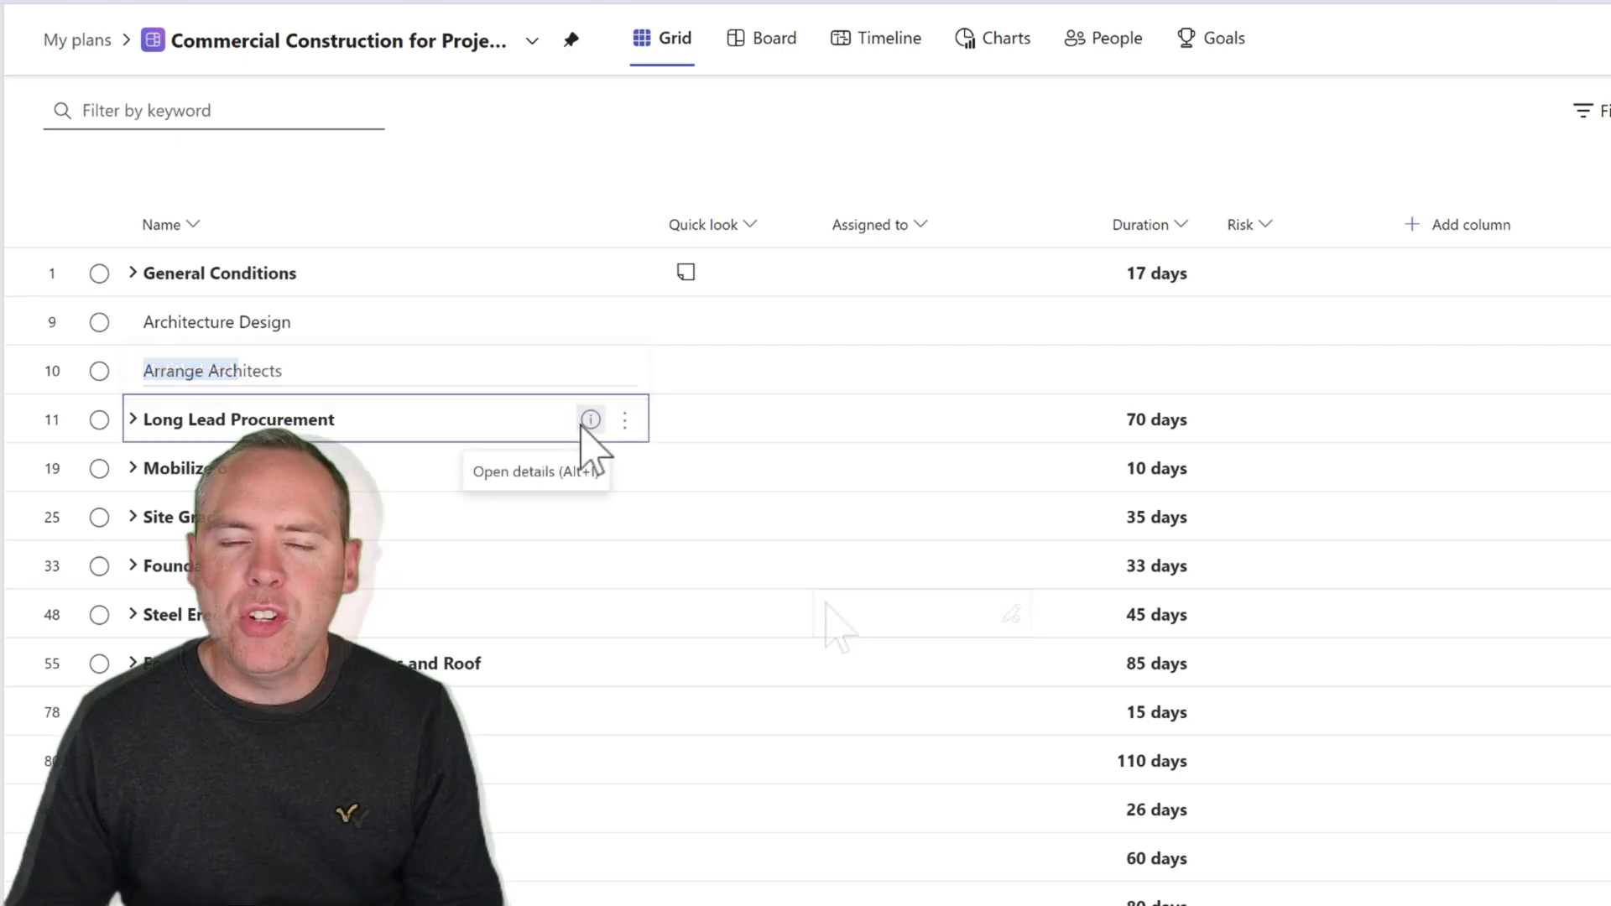
# Step: Make Arrange Architects a subtask of Architecture Design and open its details
pyautogui.click(361, 371)
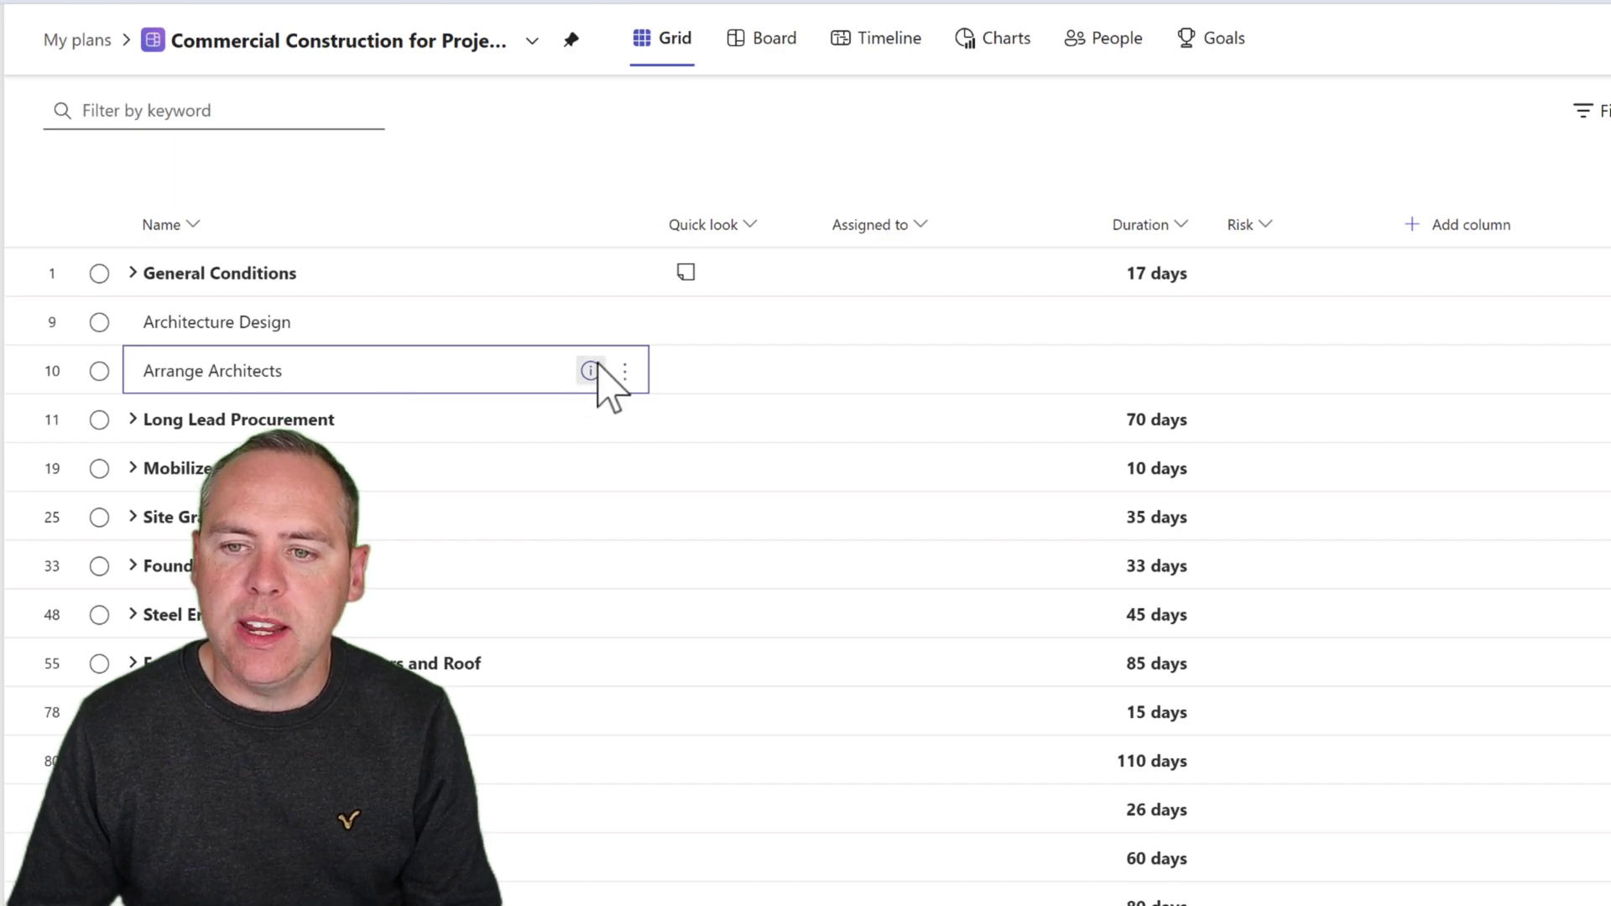
pyautogui.click(625, 371)
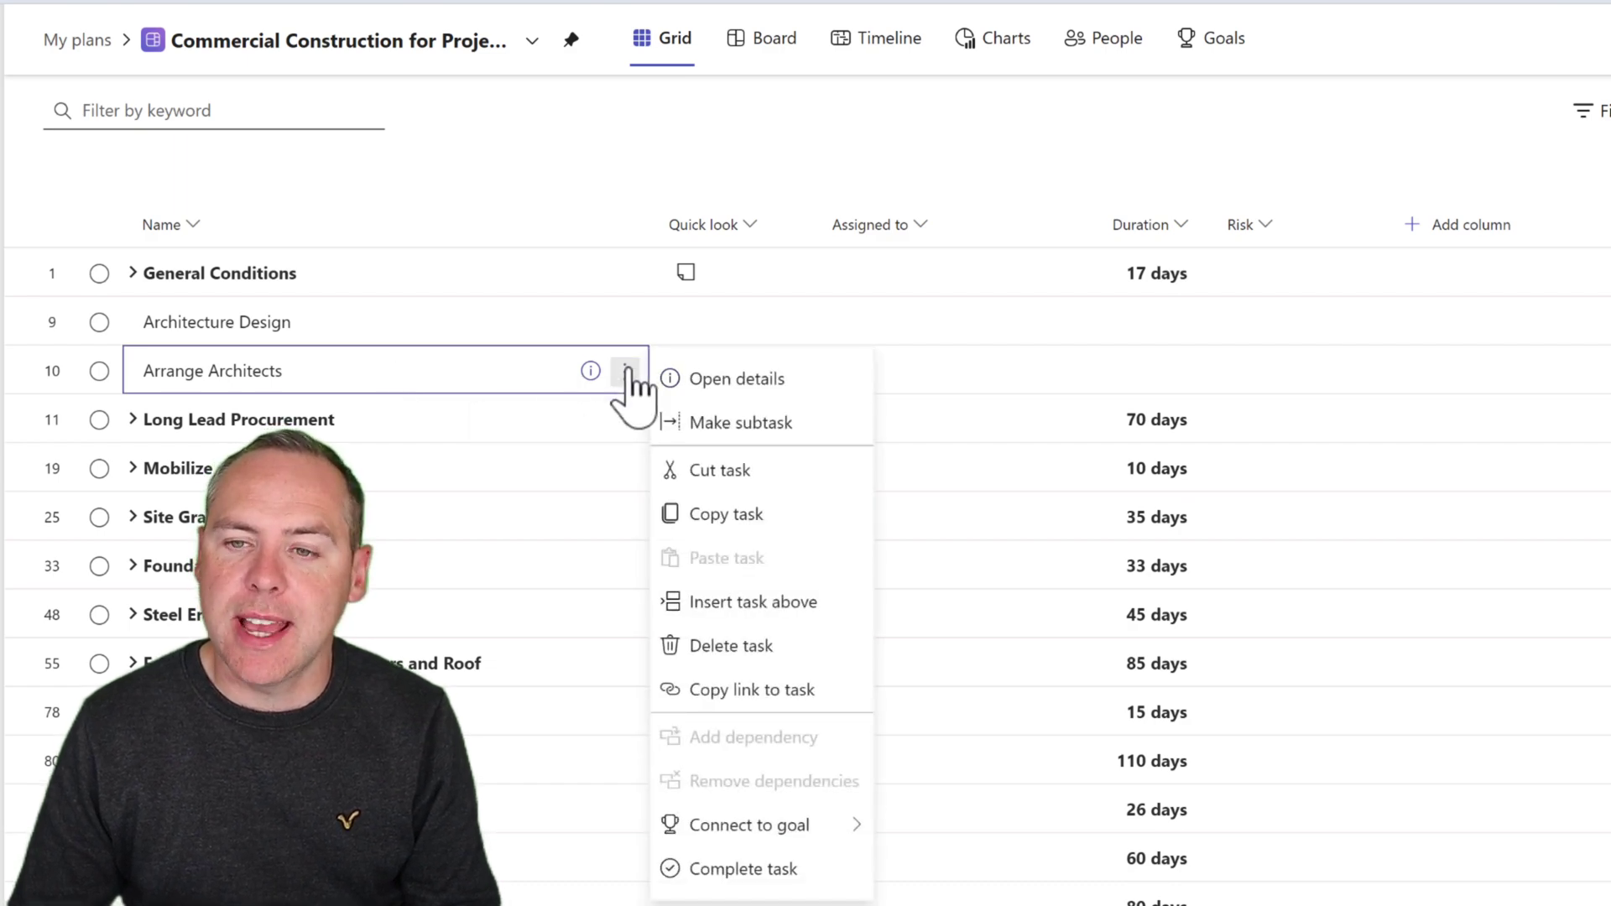
pyautogui.click(709, 422)
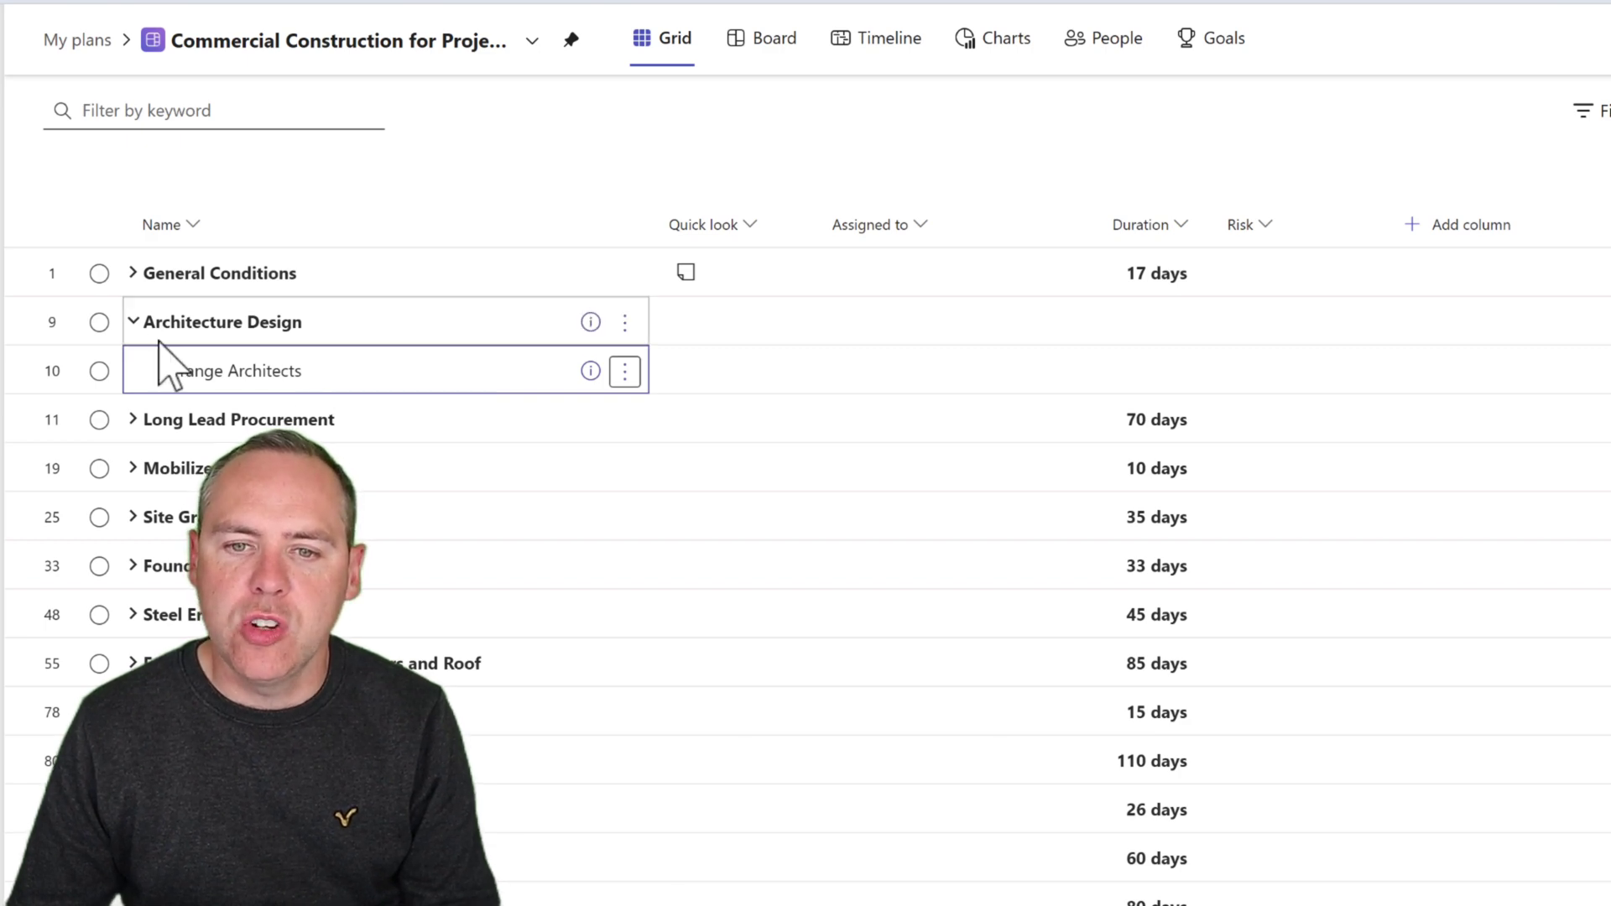
pyautogui.click(133, 322)
pyautogui.click(133, 323)
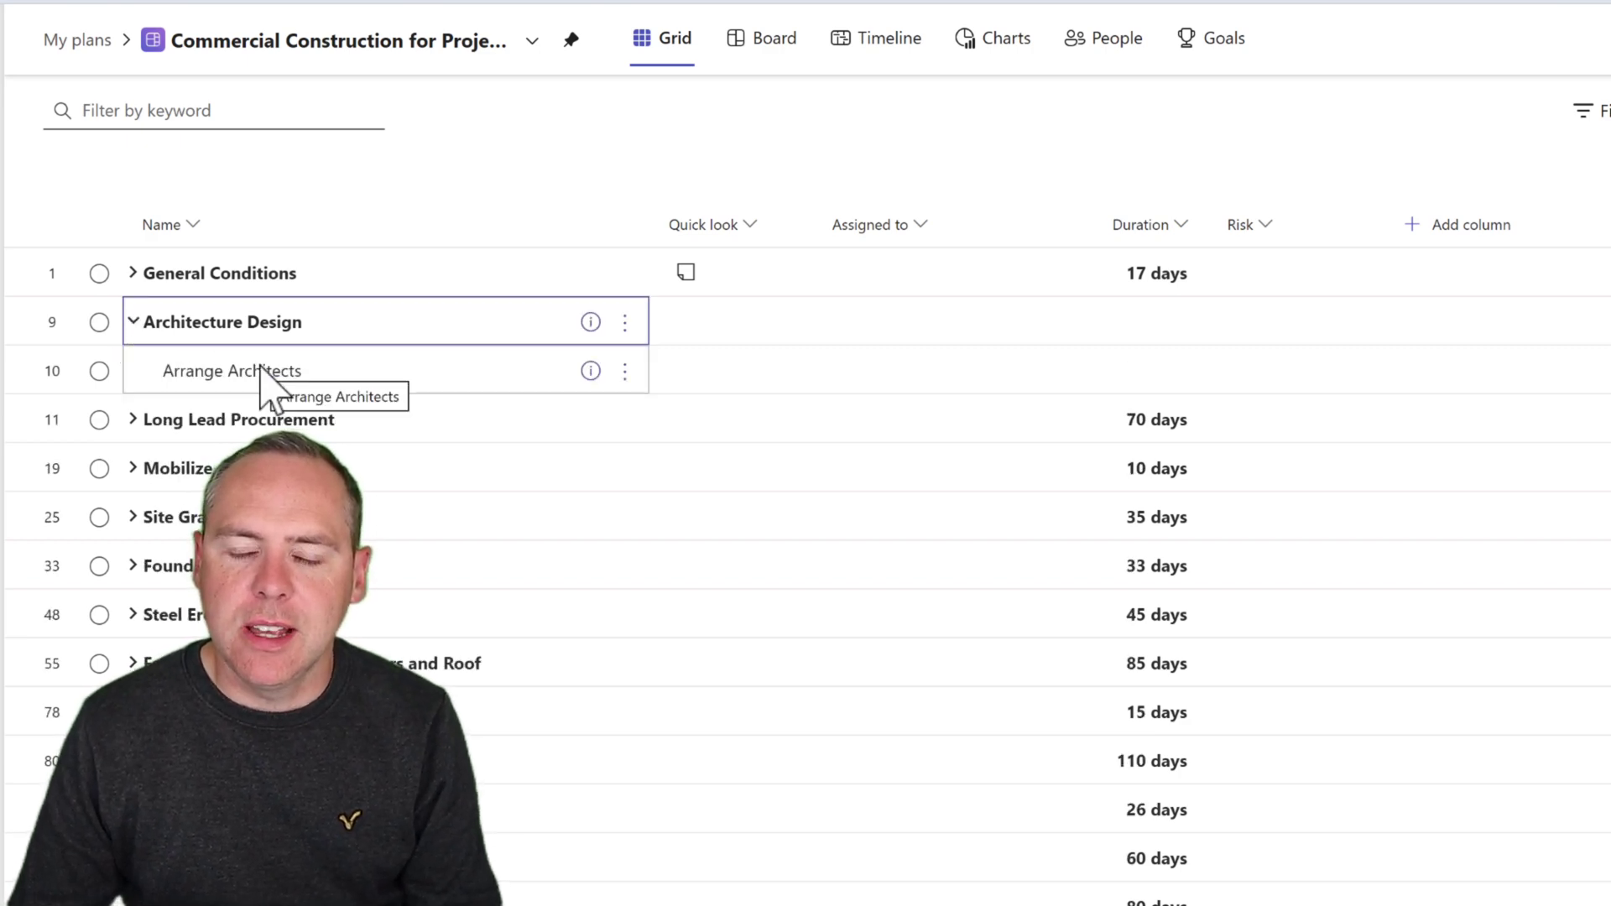
pyautogui.click(591, 370)
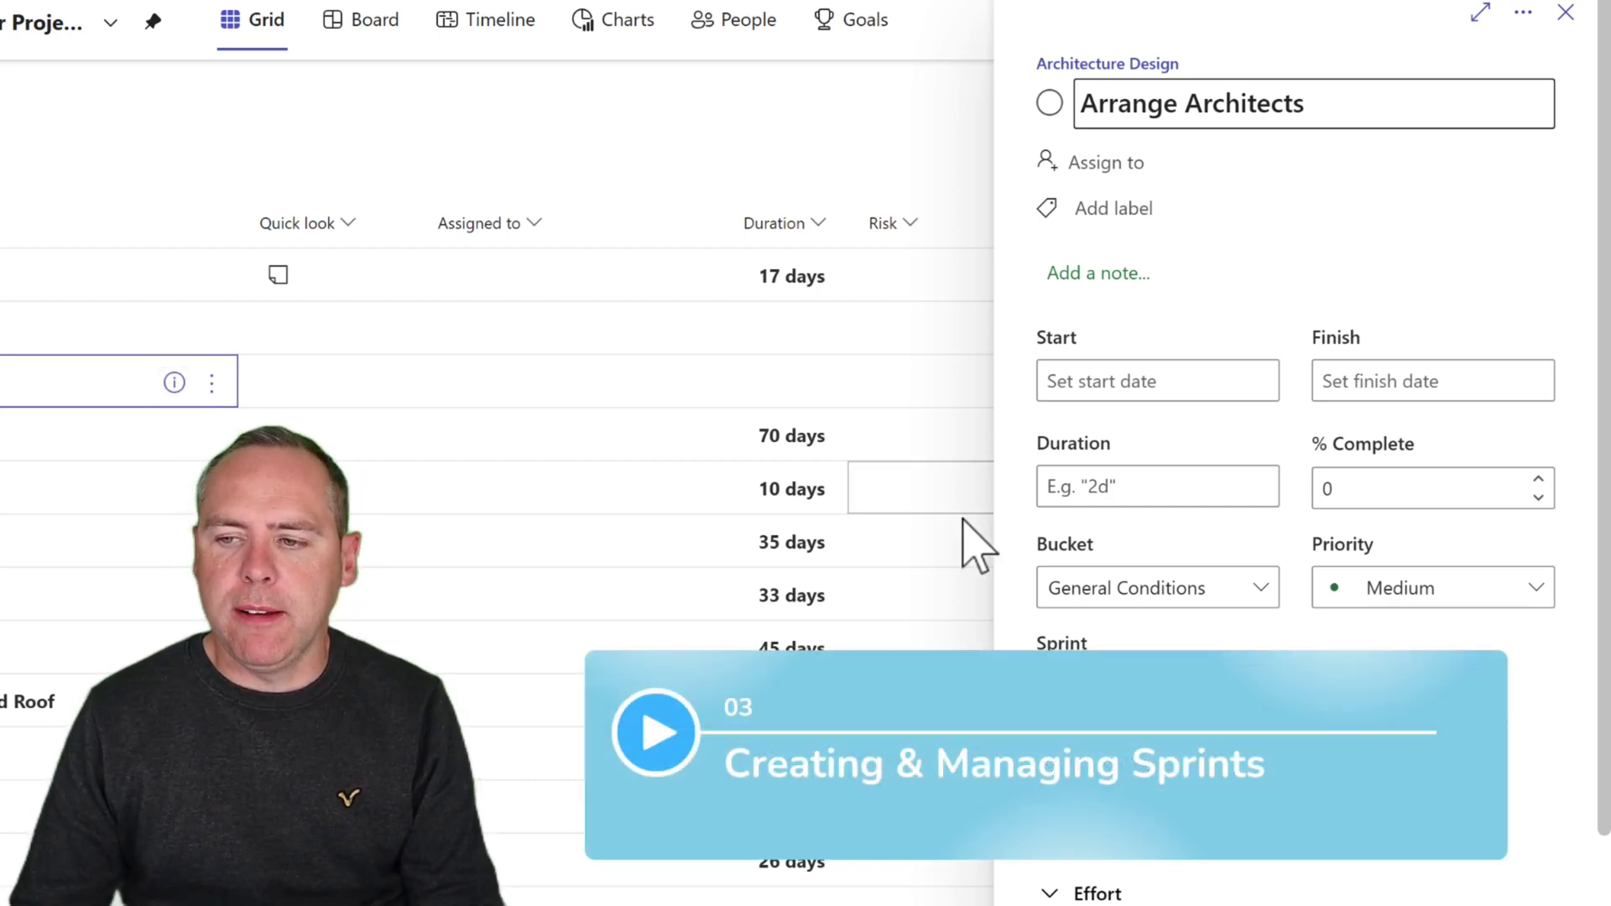
# Step: Save the Arrange Architects title and check its sprint options before closing the details
pyautogui.press('Return')
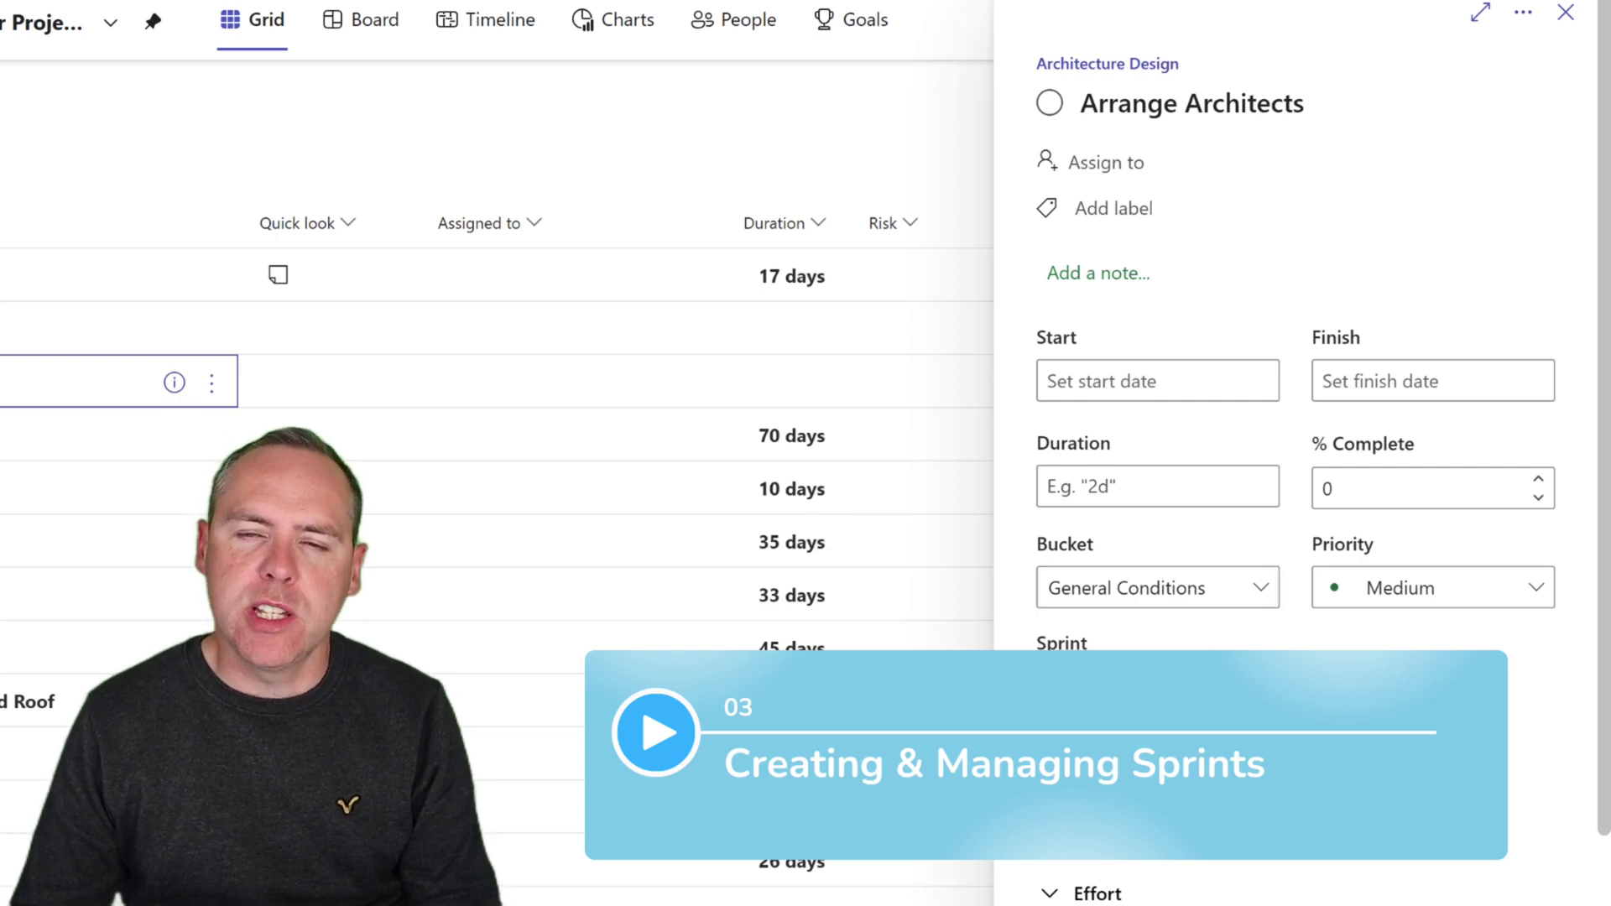
pyautogui.click(1259, 688)
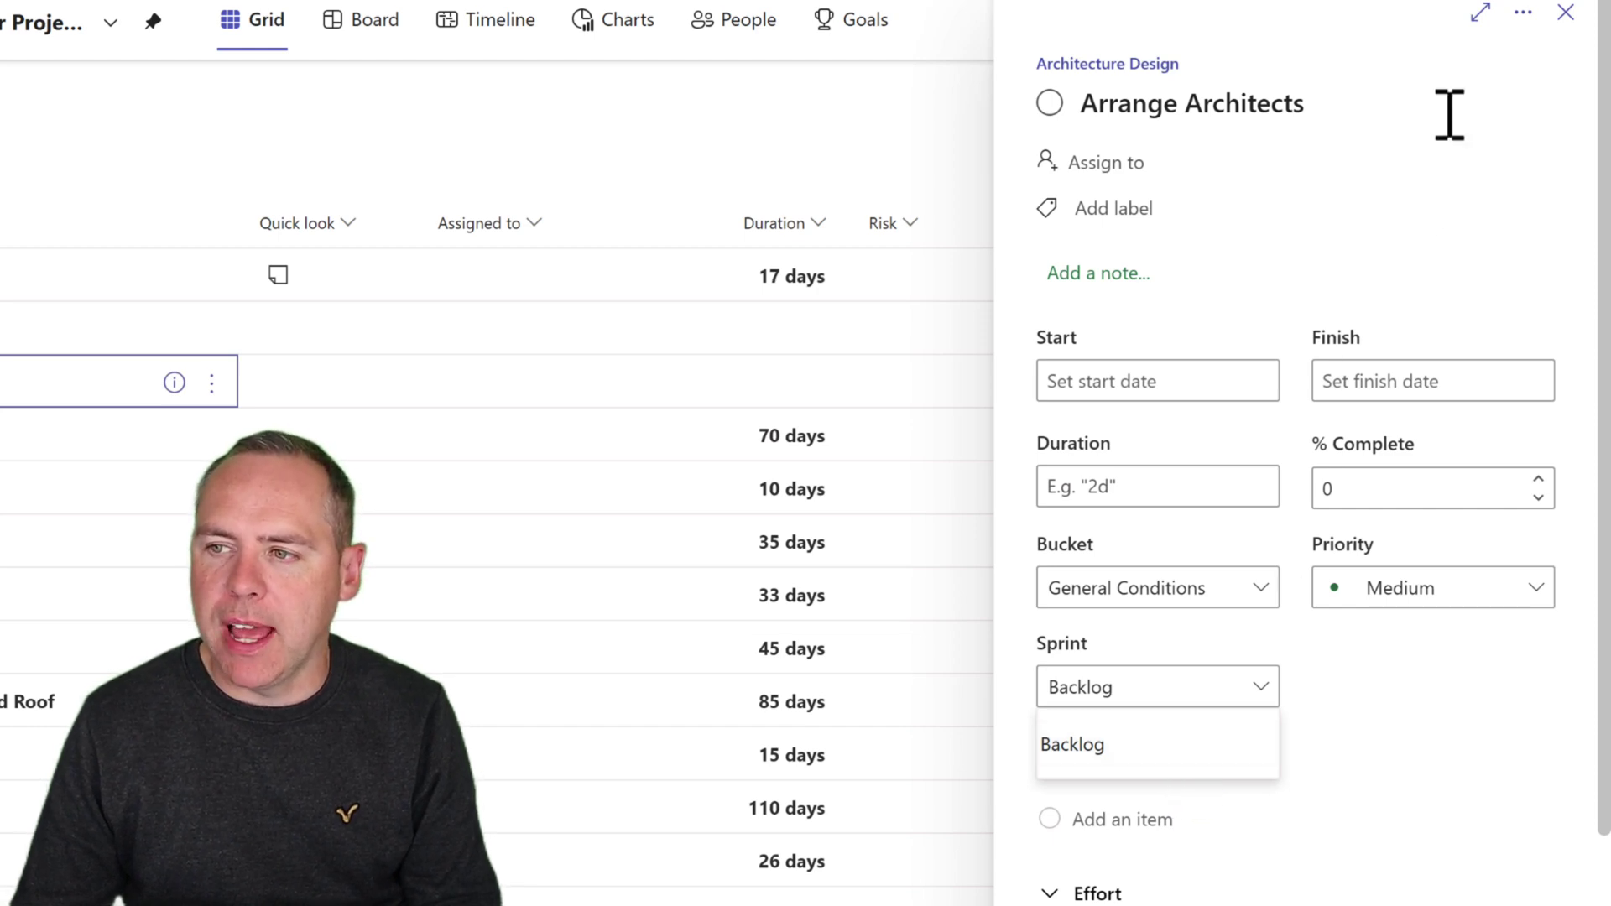
pyautogui.click(1566, 11)
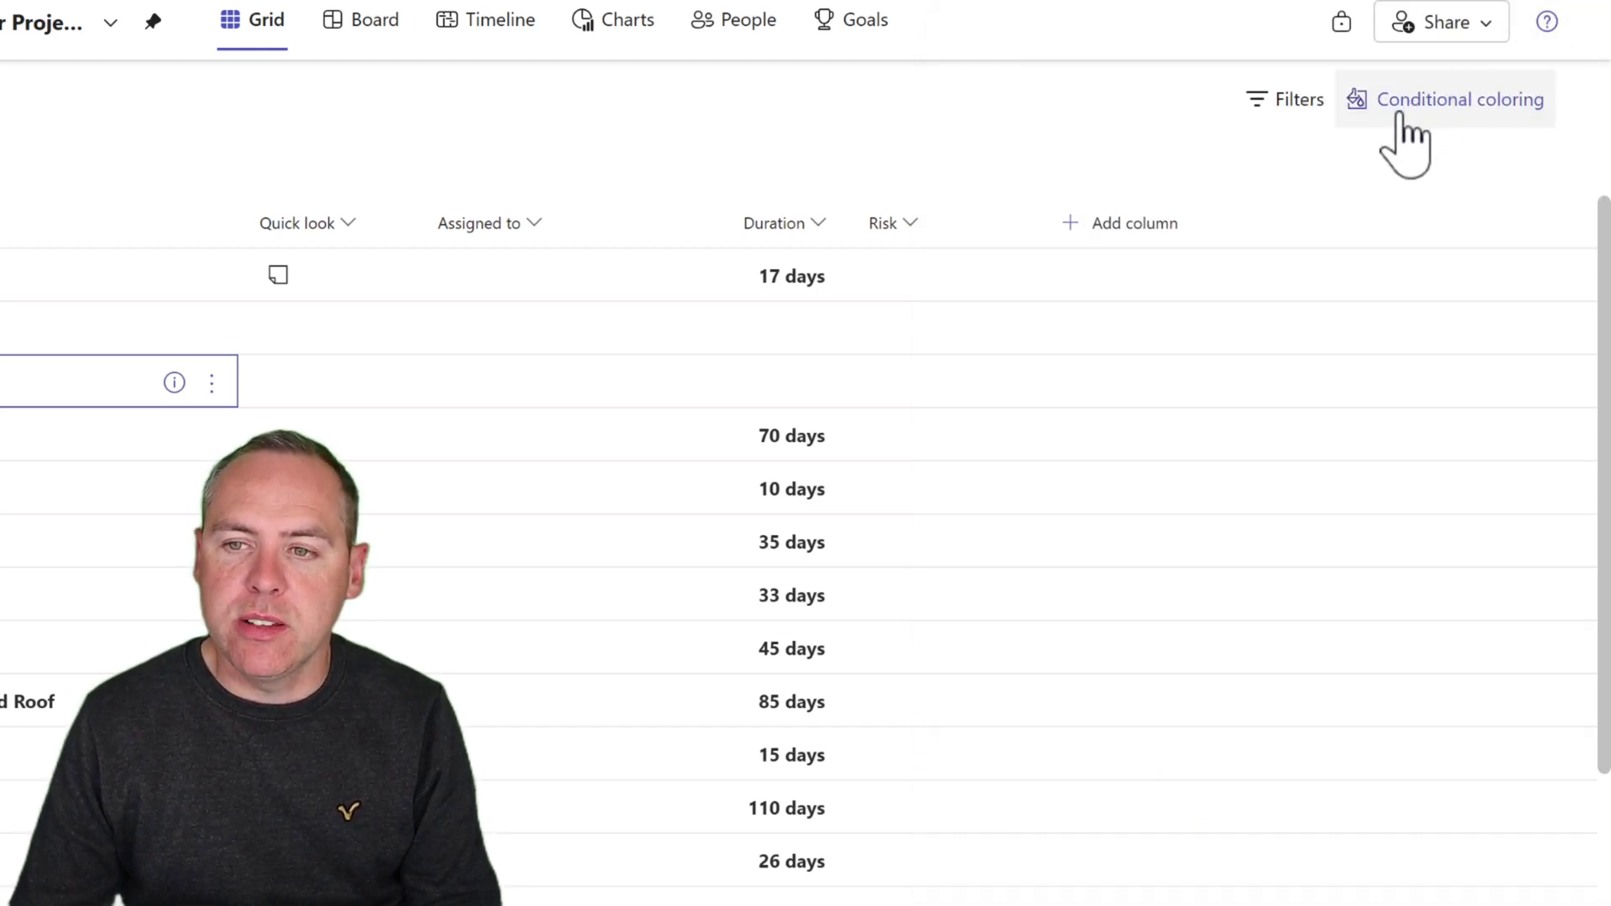
# Step: On the Board grouped by Sprint, add Sprint 0 running 08/01 to 08/31
pyautogui.click(362, 42)
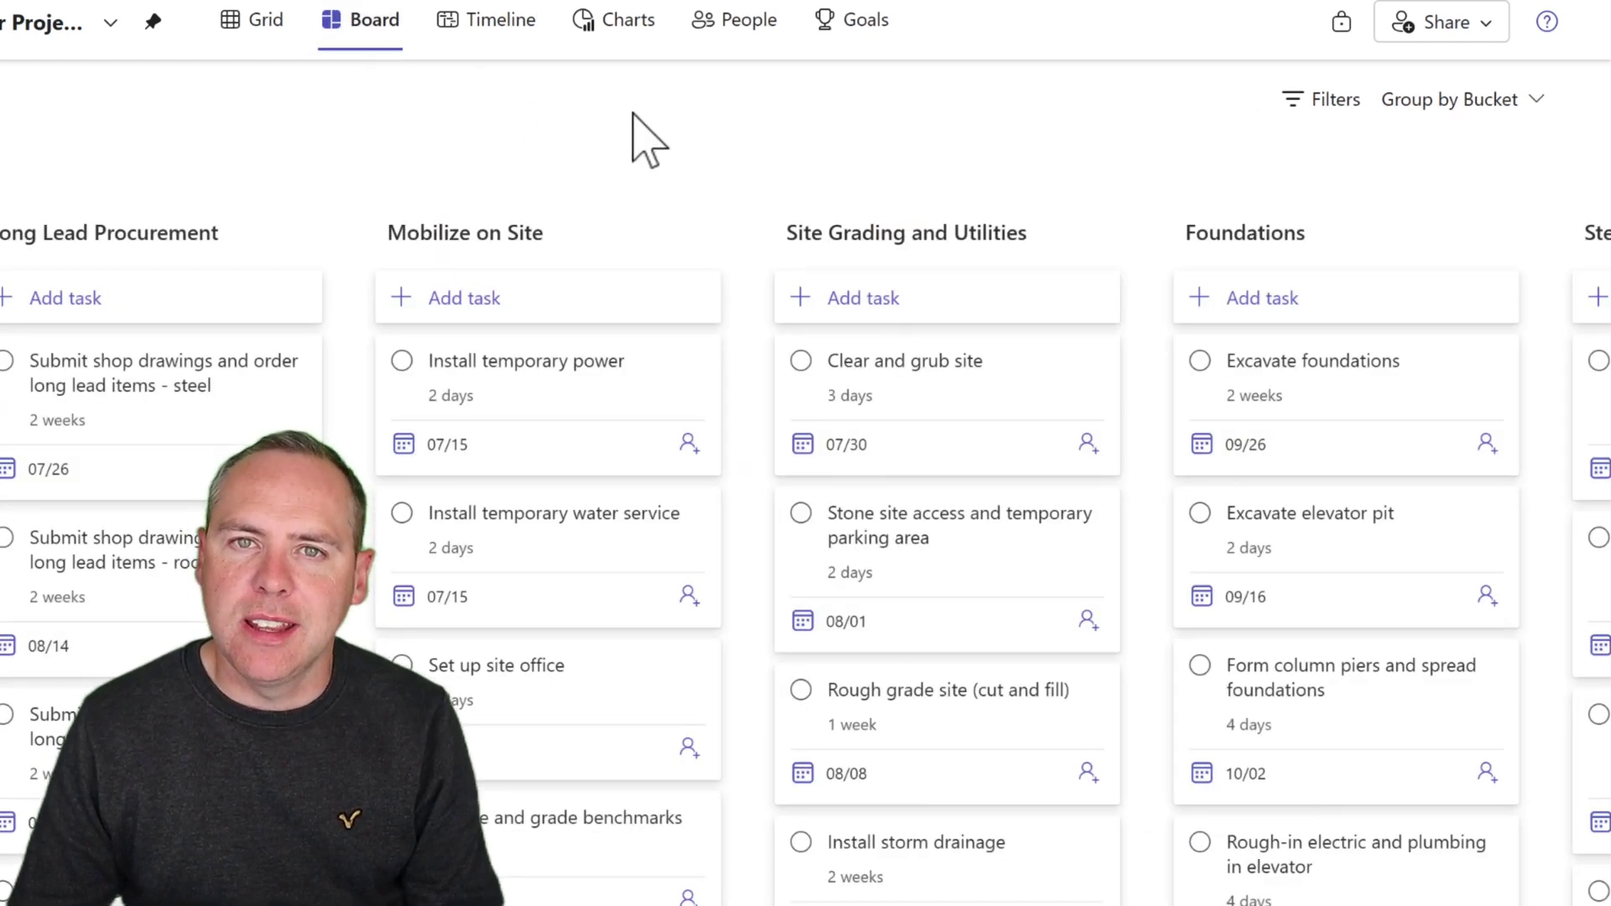
pyautogui.click(1465, 102)
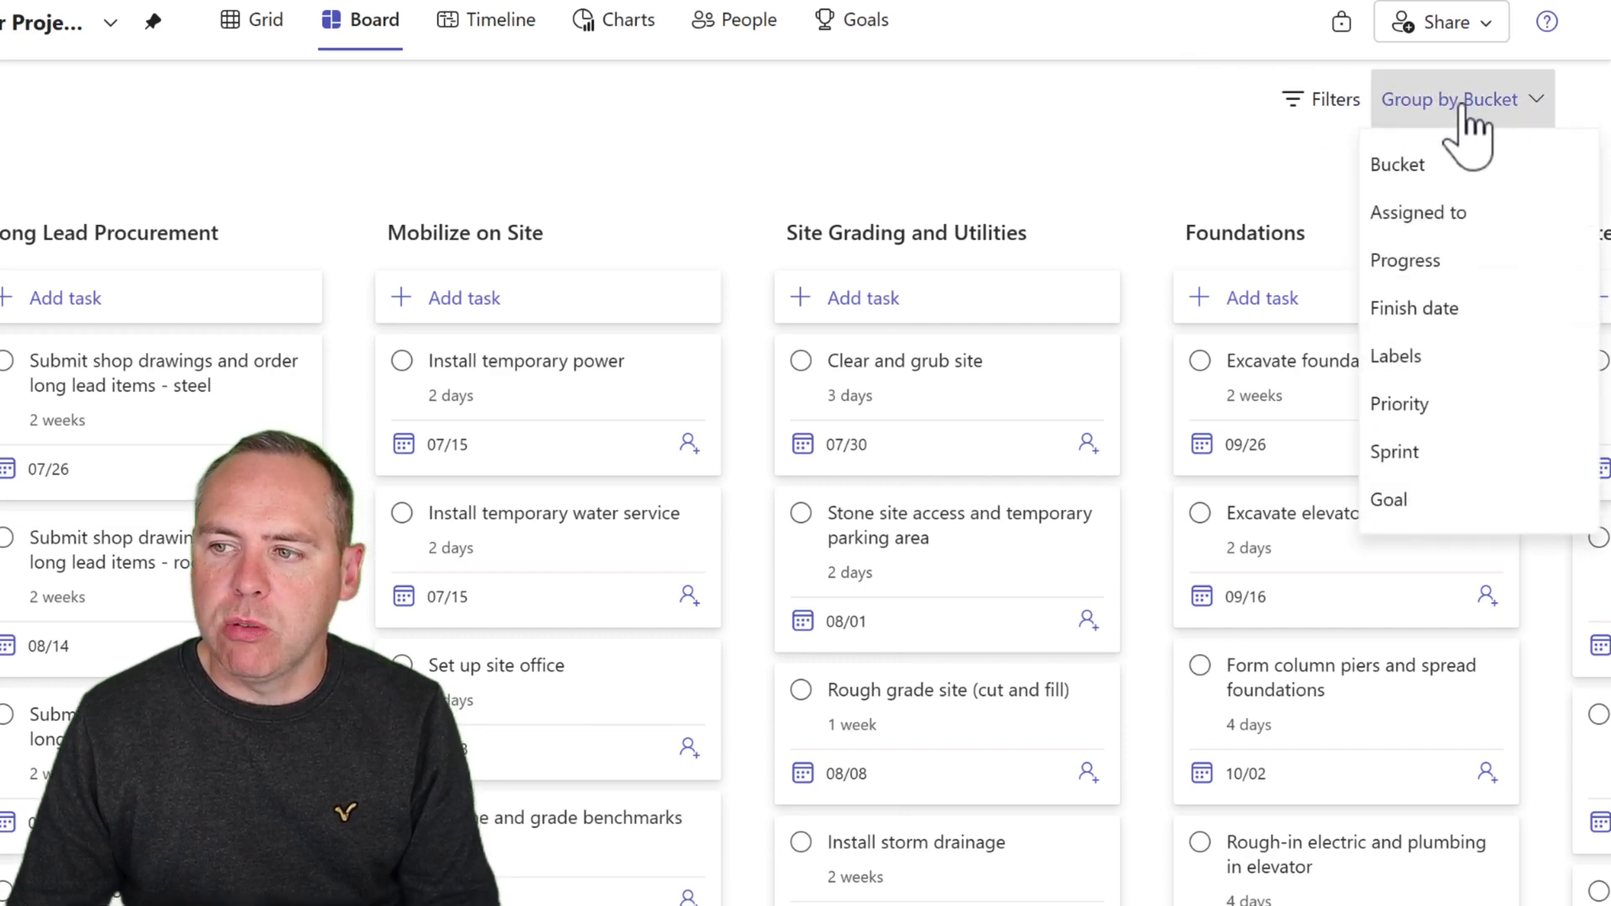
pyautogui.click(1431, 458)
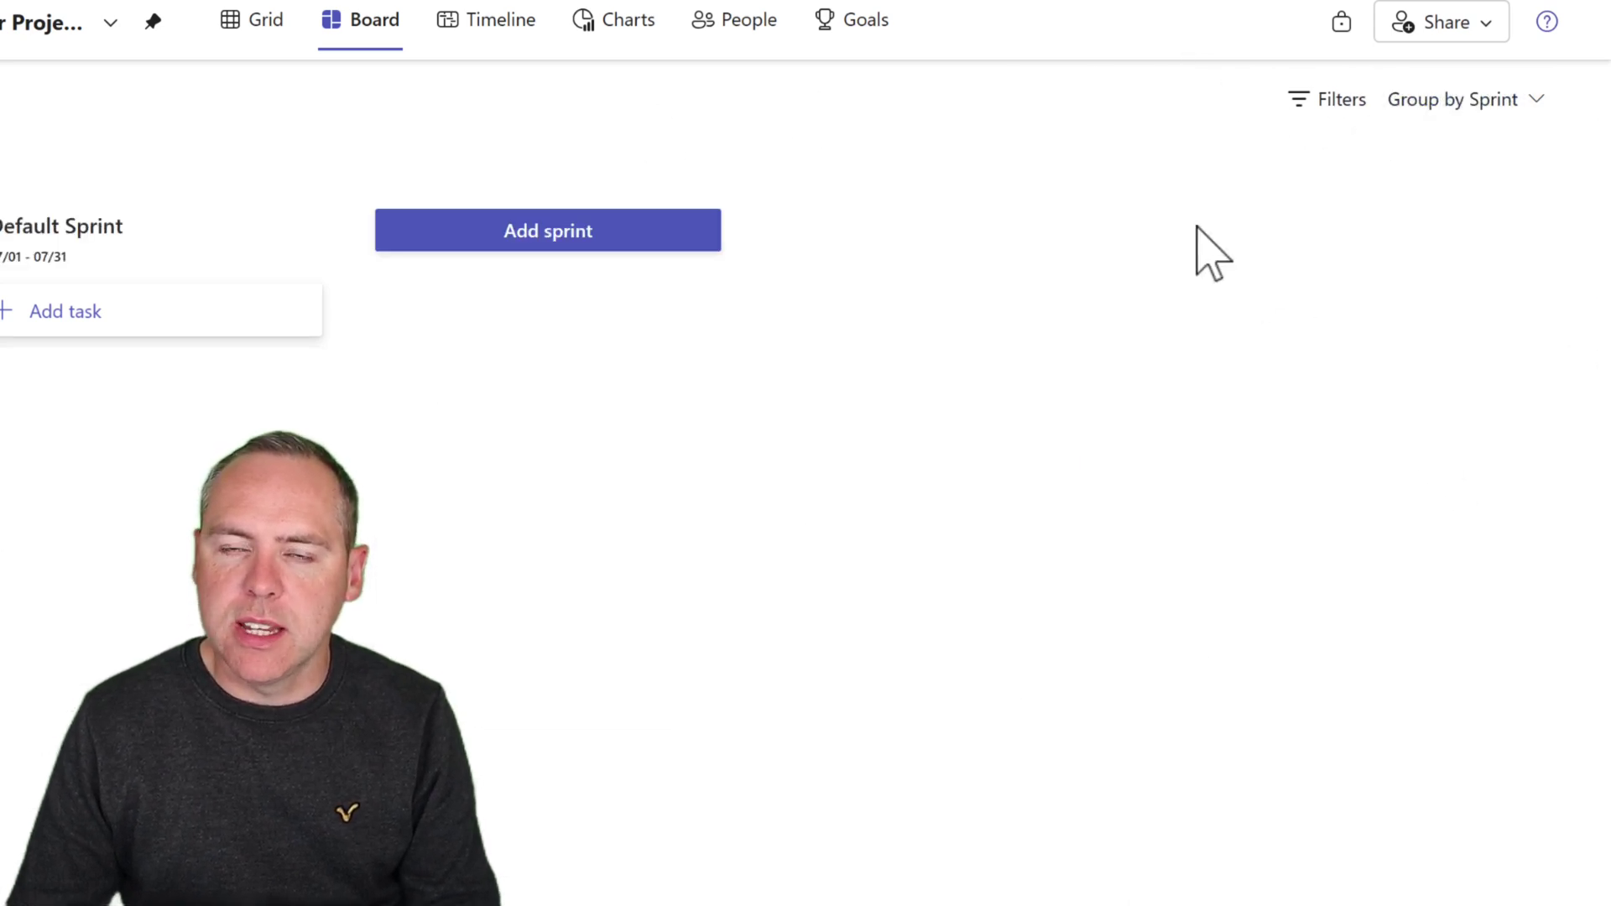
pyautogui.click(597, 267)
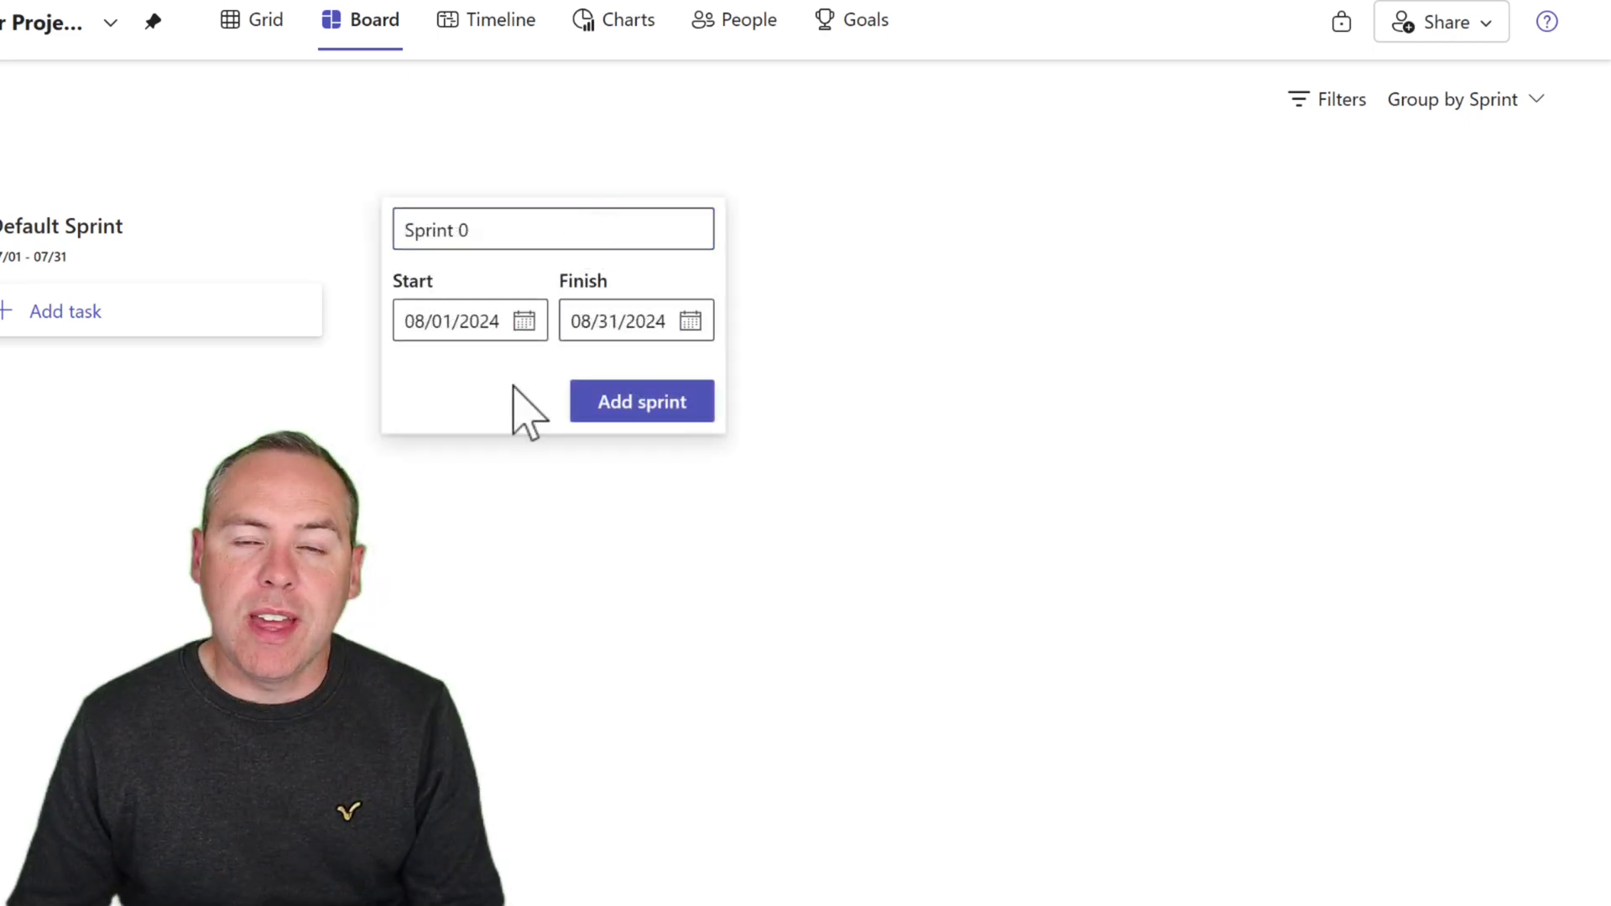
pyautogui.click(629, 417)
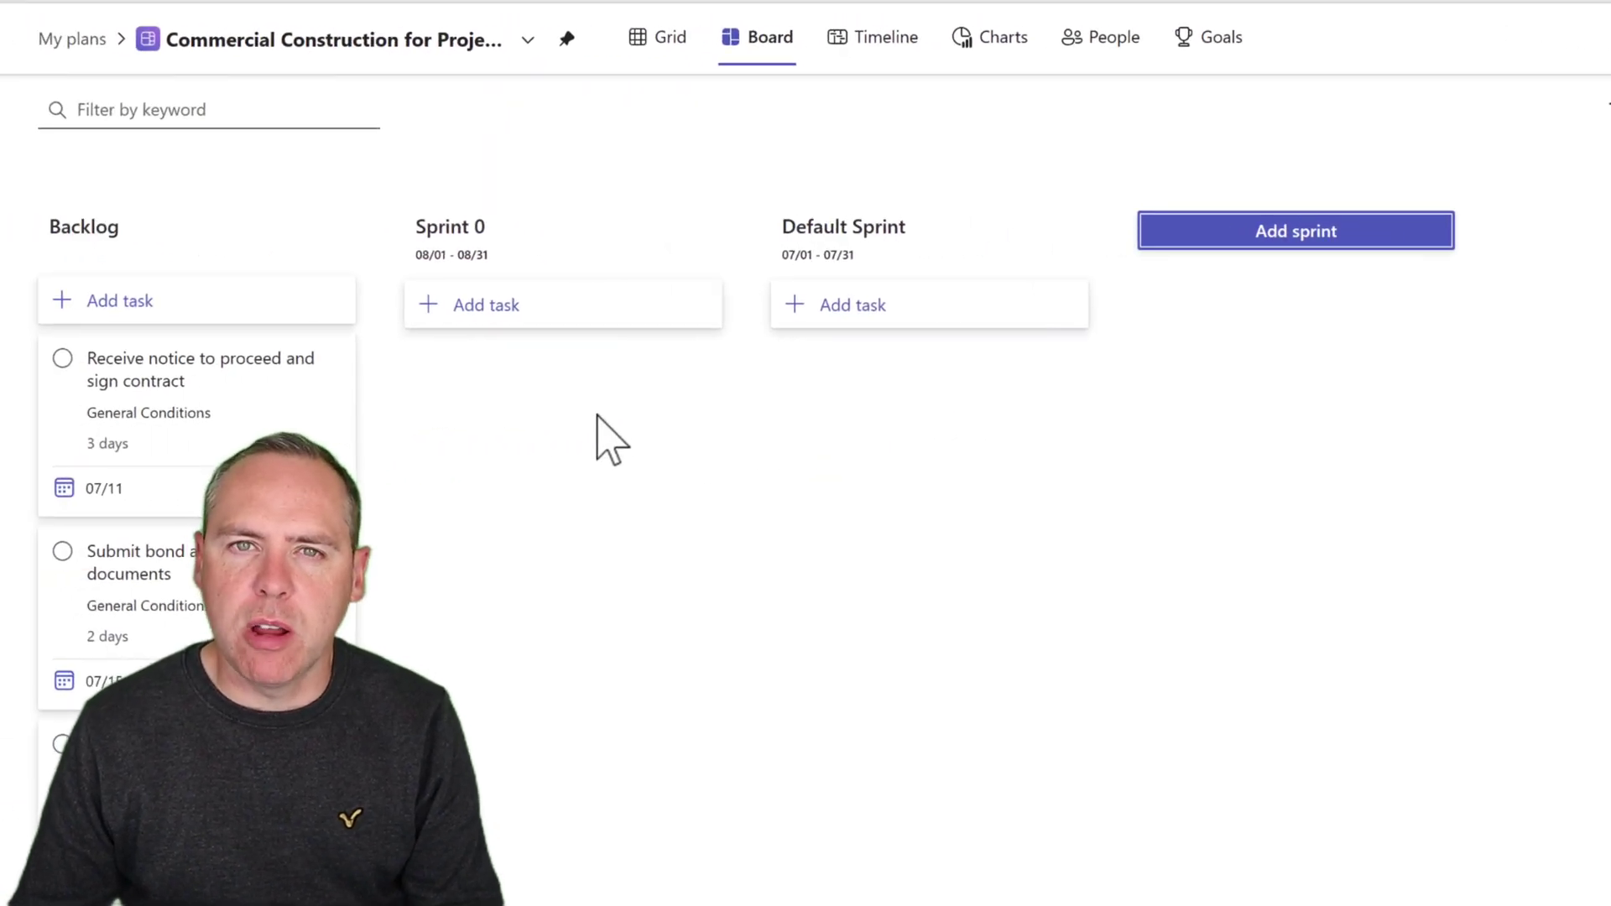
# Step: Back in Grid, set Arrange Architects' sprint to Sprint 0
pyautogui.click(671, 40)
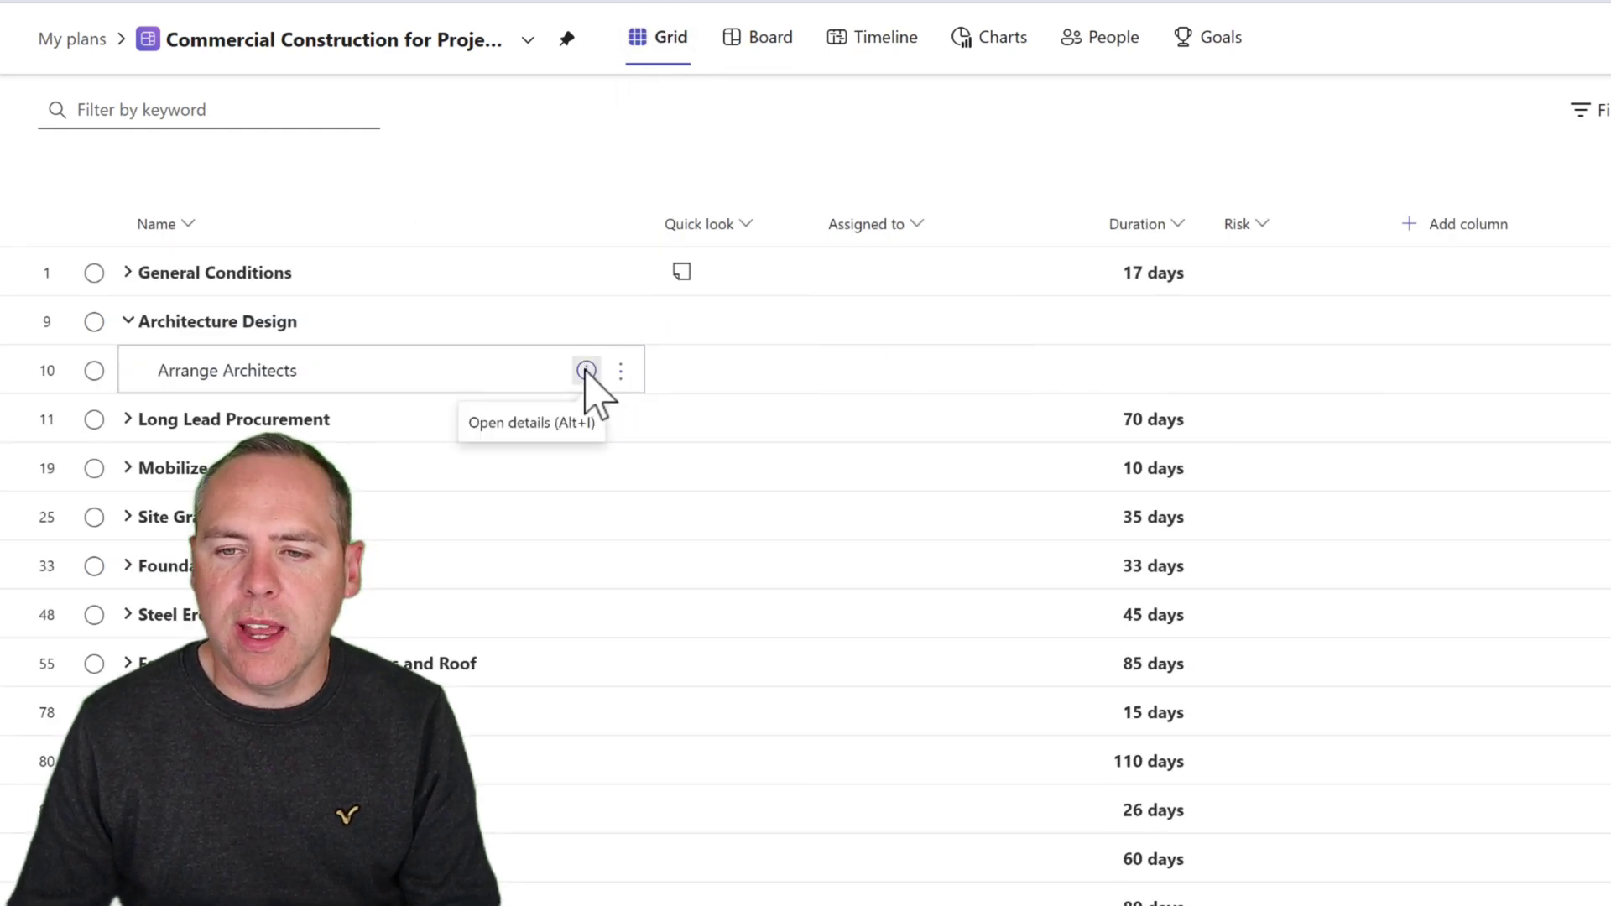
pyautogui.click(586, 370)
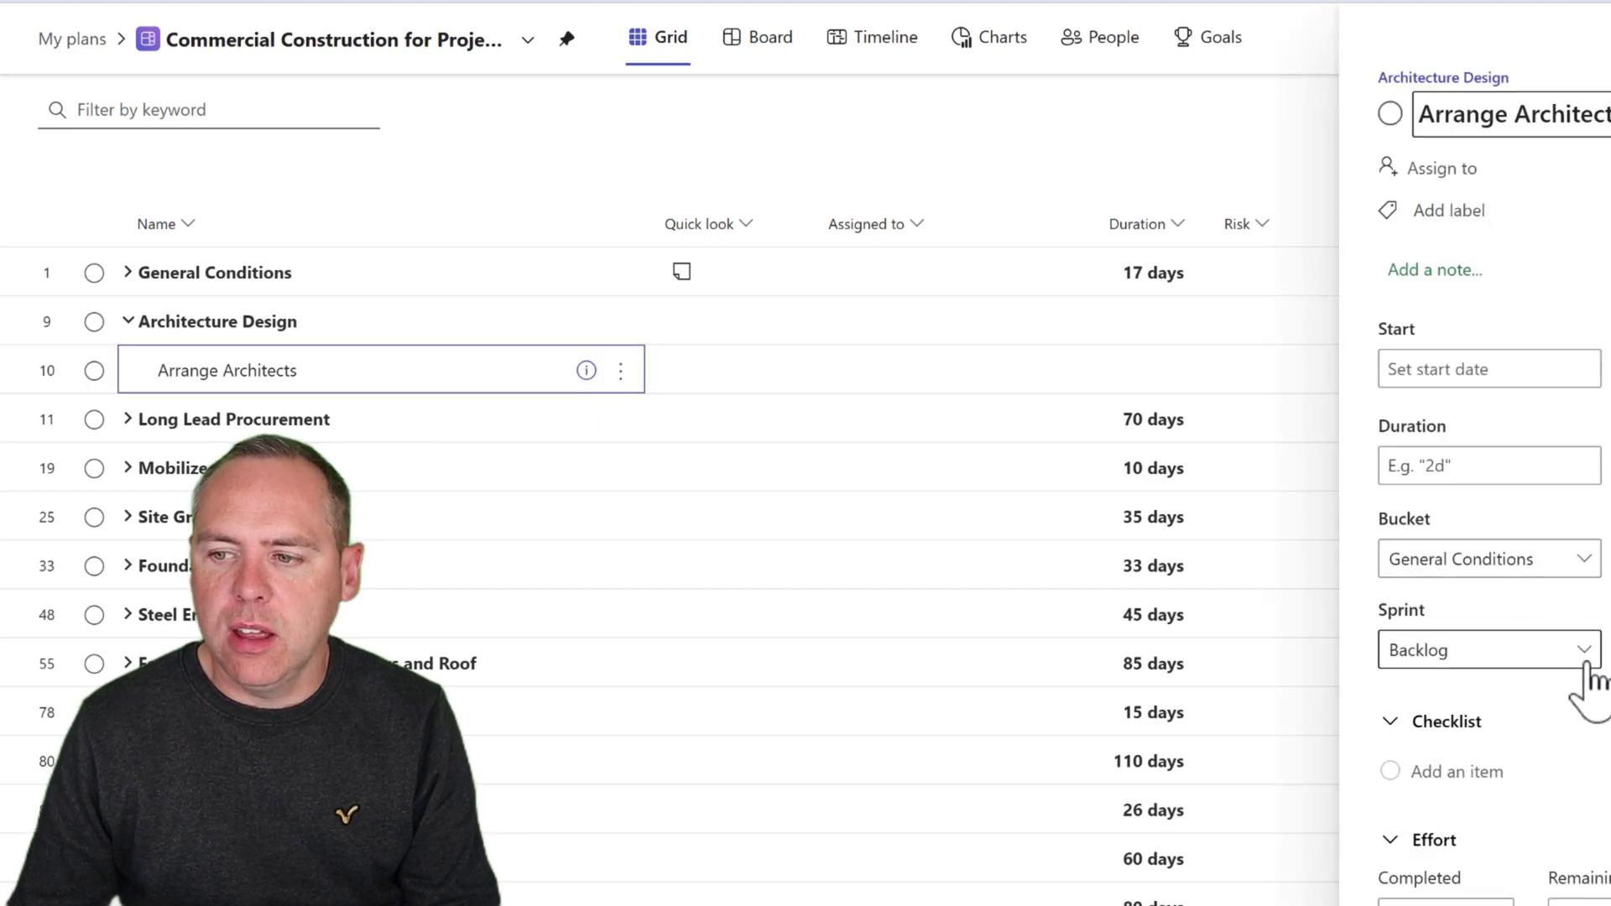
pyautogui.click(1582, 650)
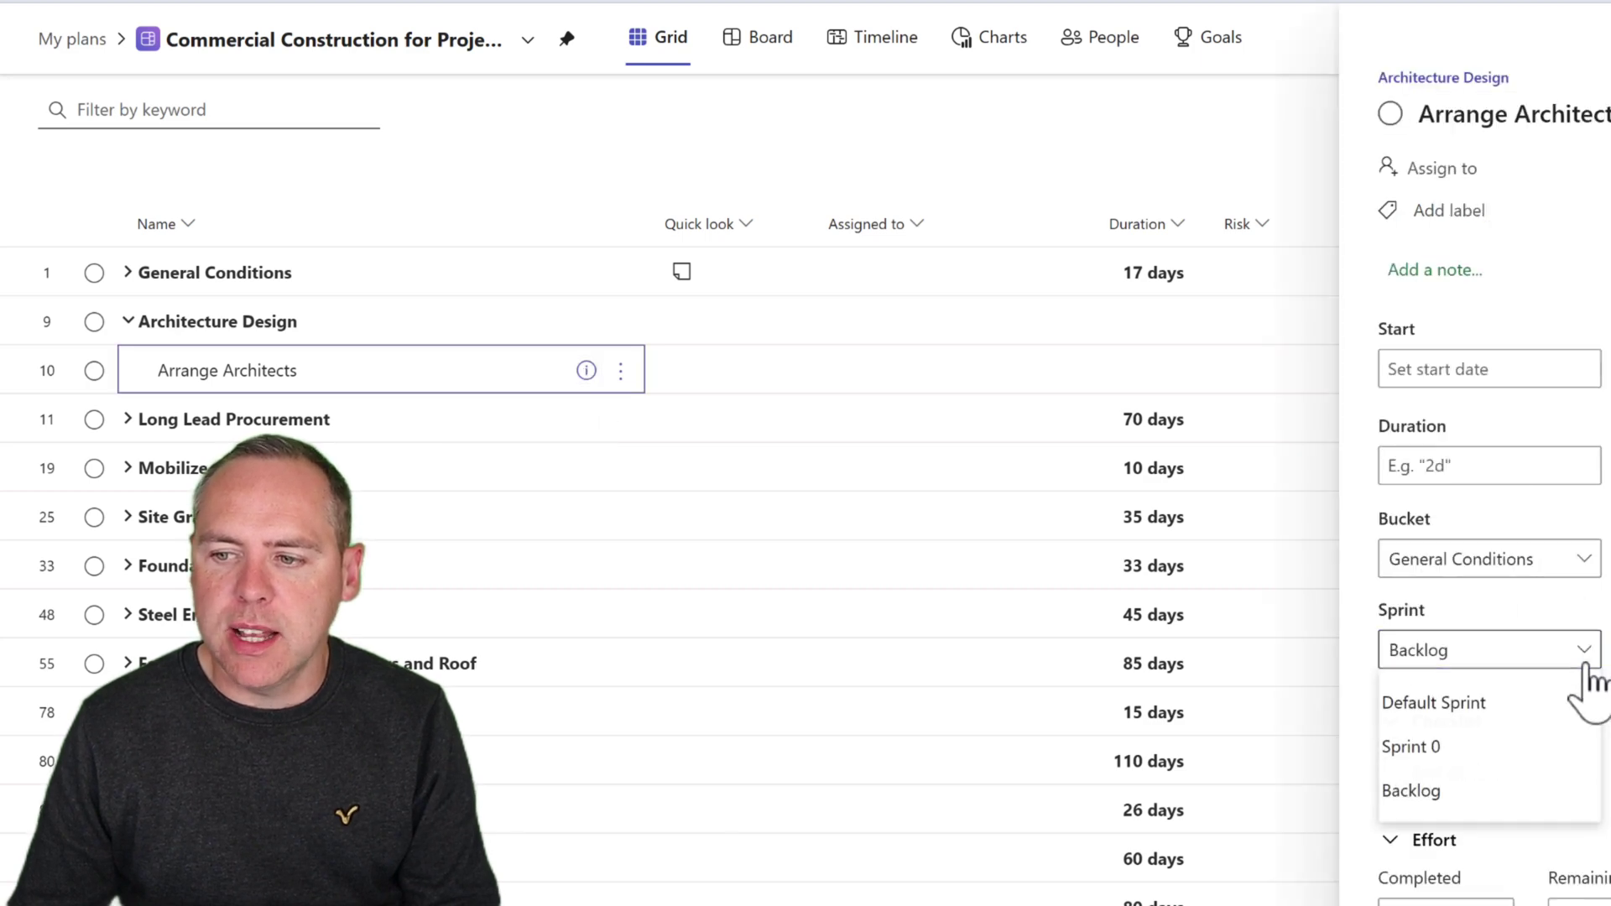
pyautogui.click(1559, 747)
pyautogui.press('Escape')
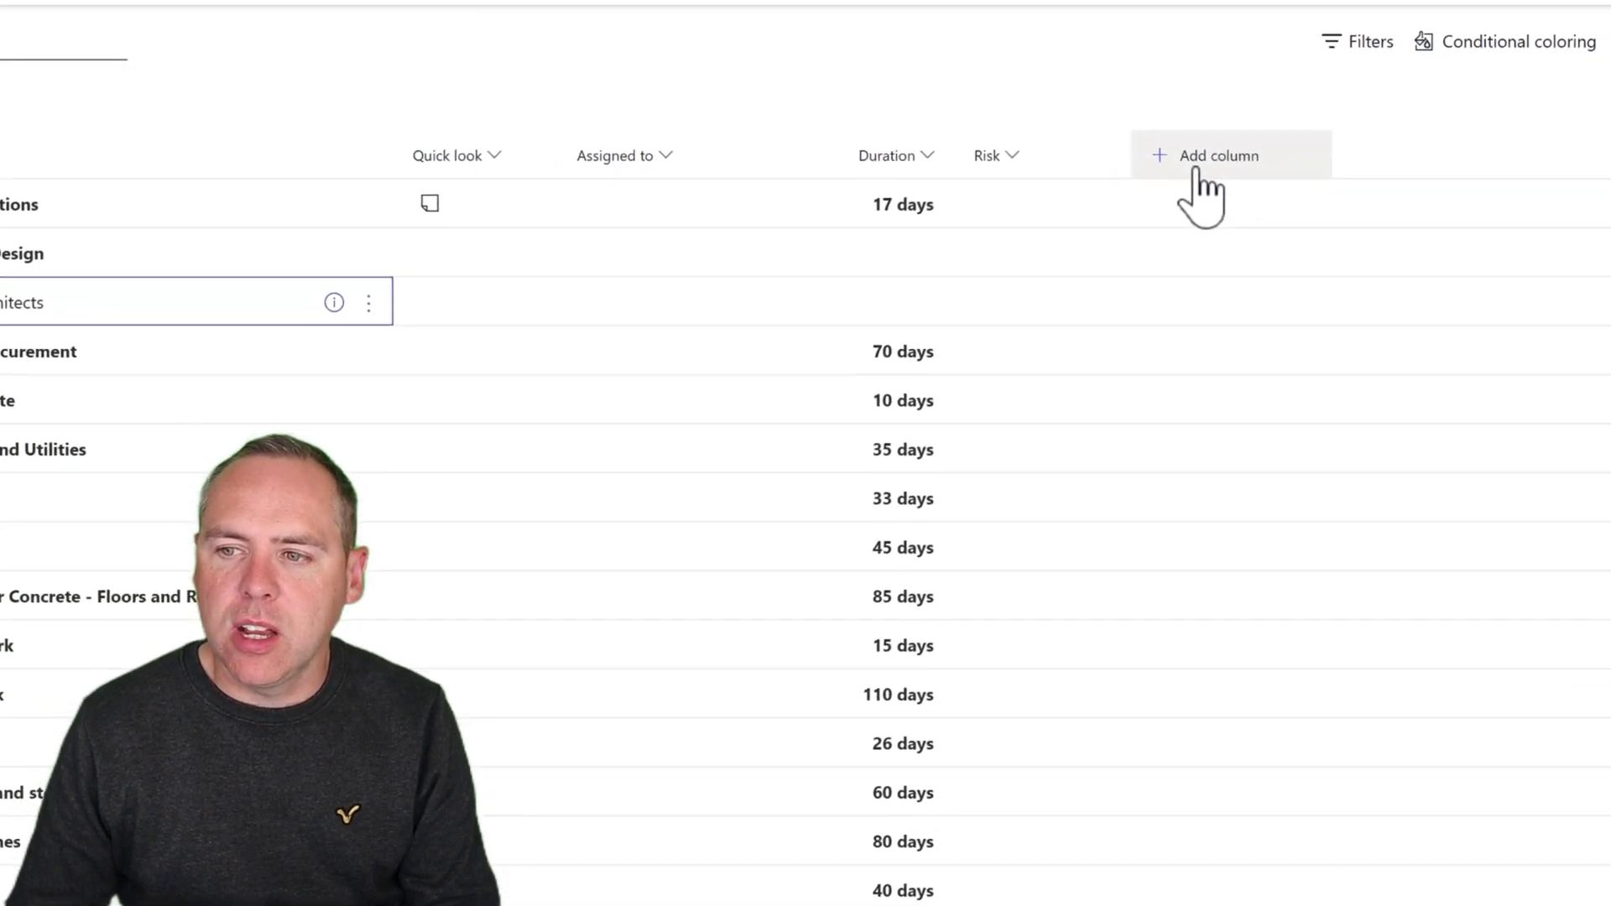
# Step: Add a Sprint column and set the steel long-lead procurement task to Sprint 0
pyautogui.click(1200, 161)
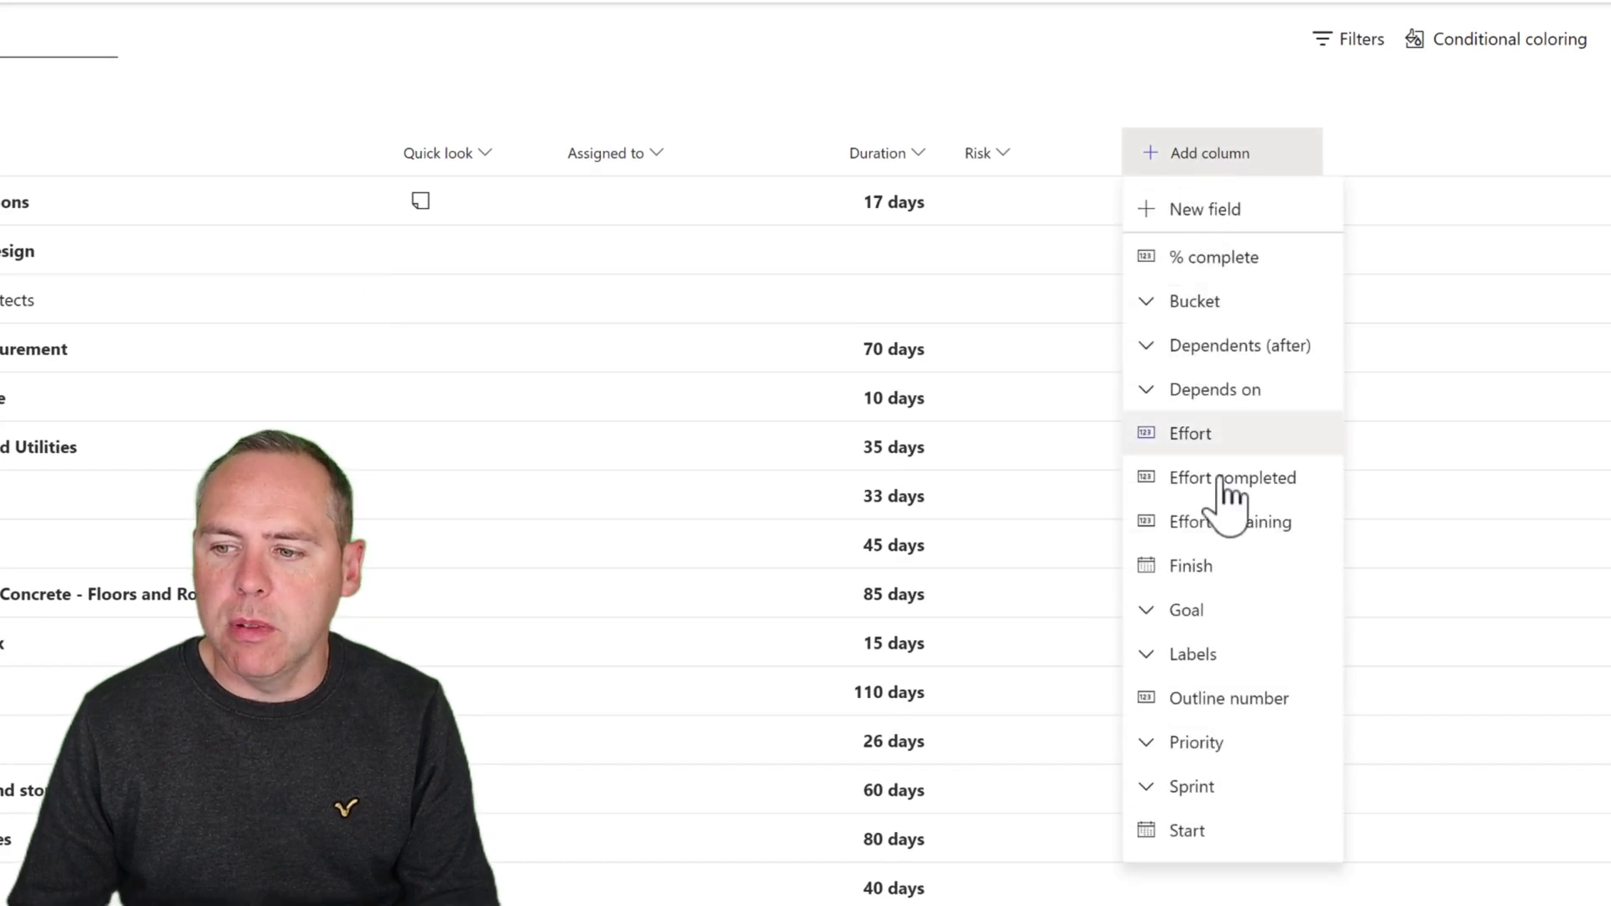
pyautogui.click(1218, 780)
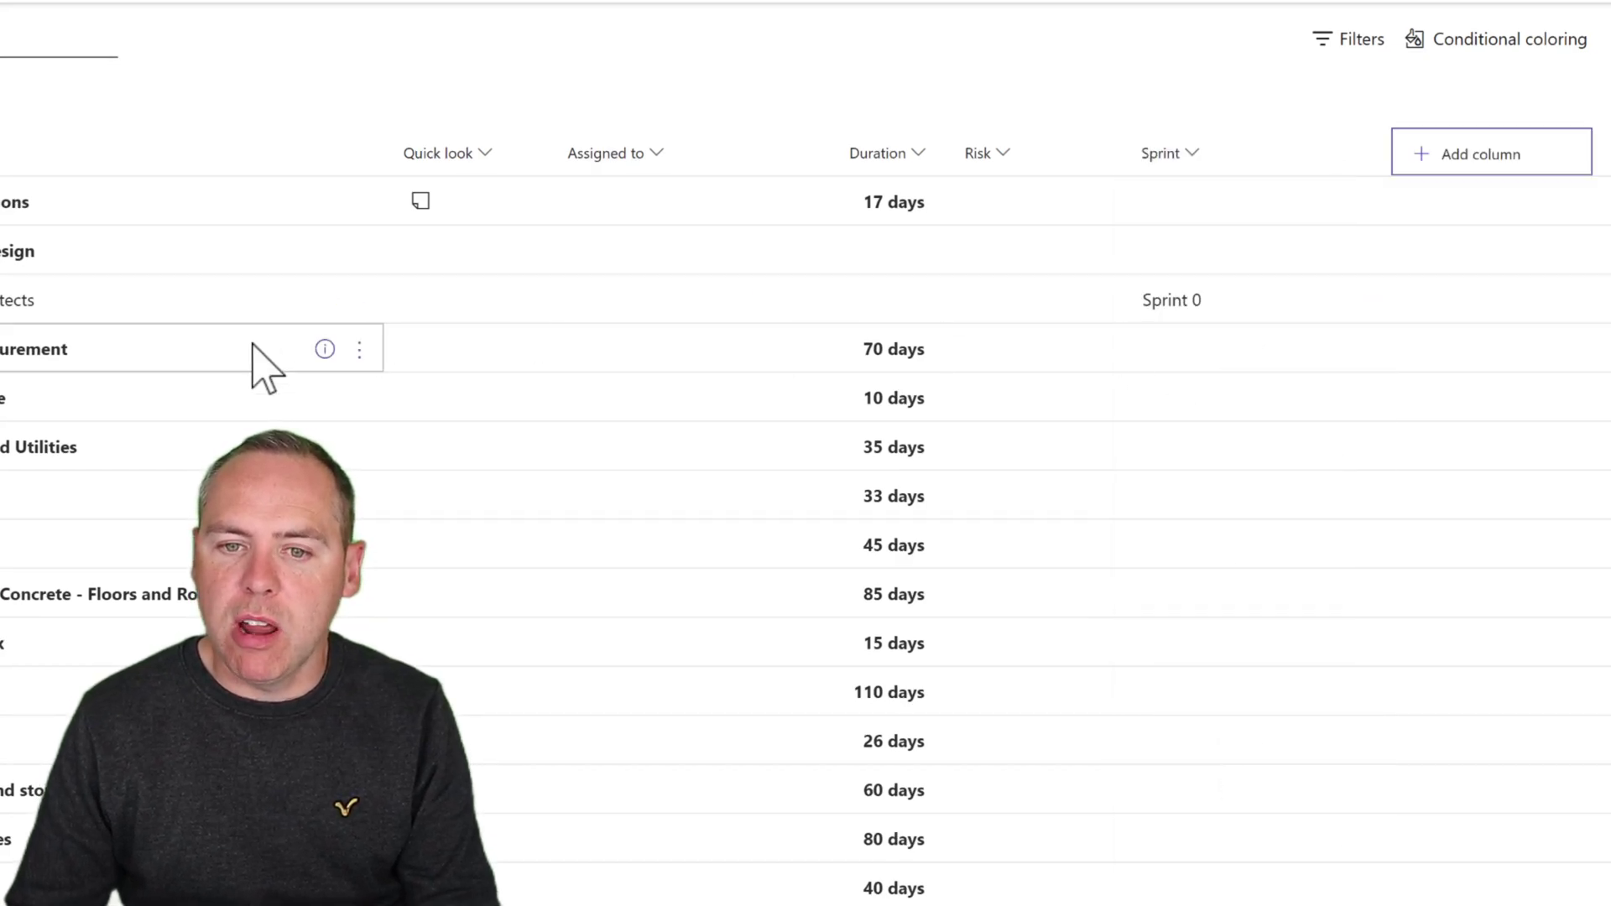
pyautogui.click(76, 359)
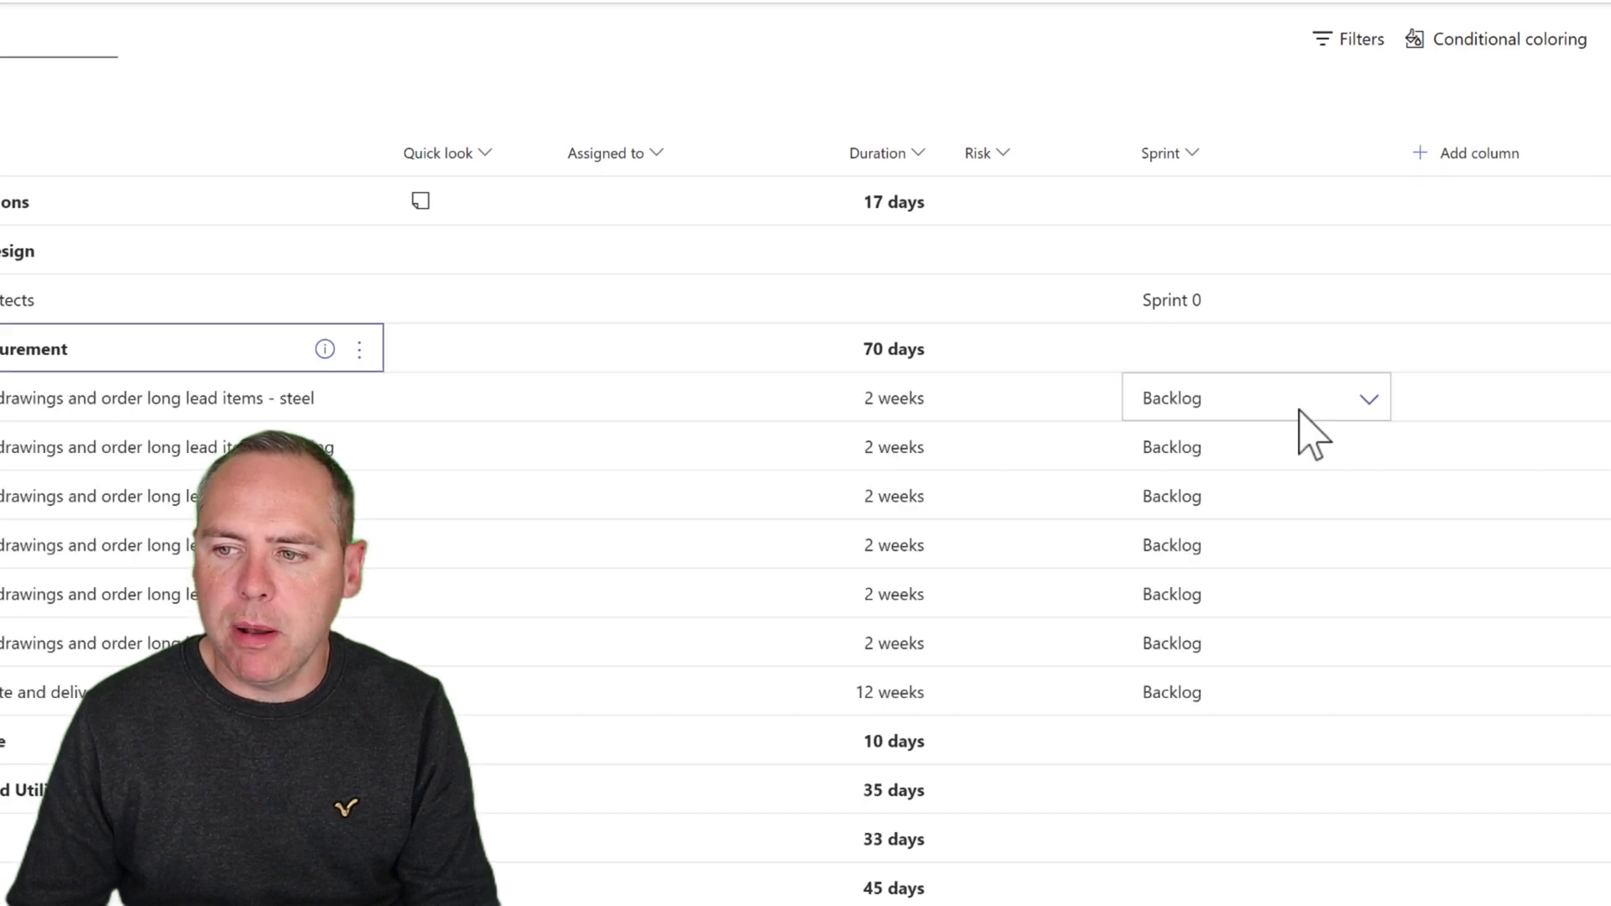
pyautogui.click(1368, 401)
pyautogui.click(1249, 504)
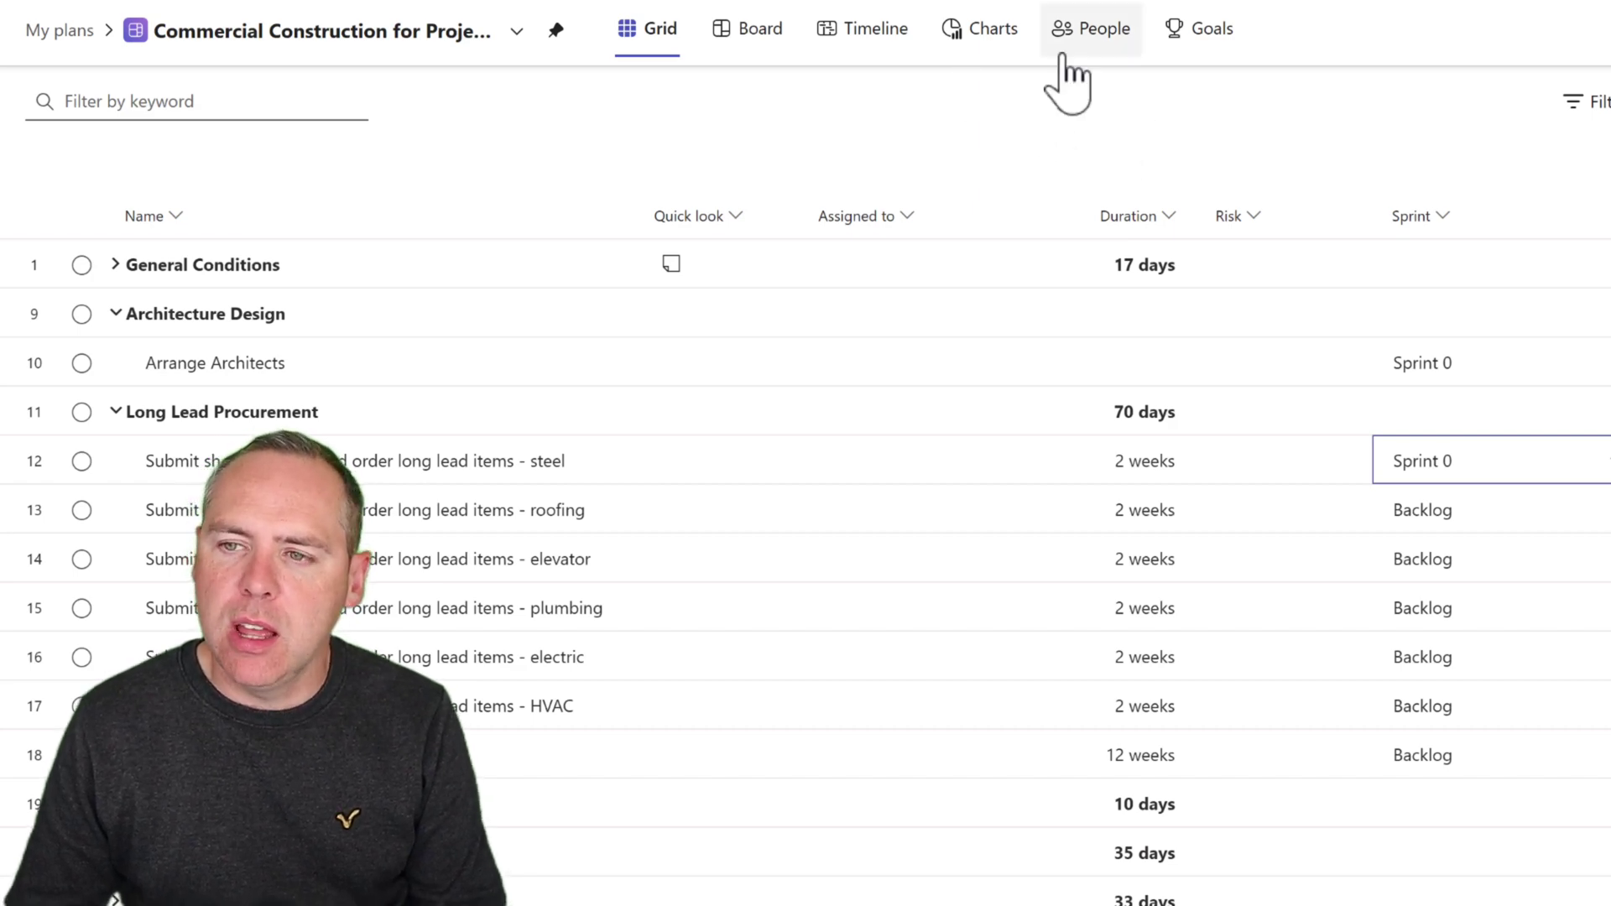
# Step: On the Goals page, add the Sign-Off Architect Drawings goal ending 07/31/2024, status On track
pyautogui.click(1195, 47)
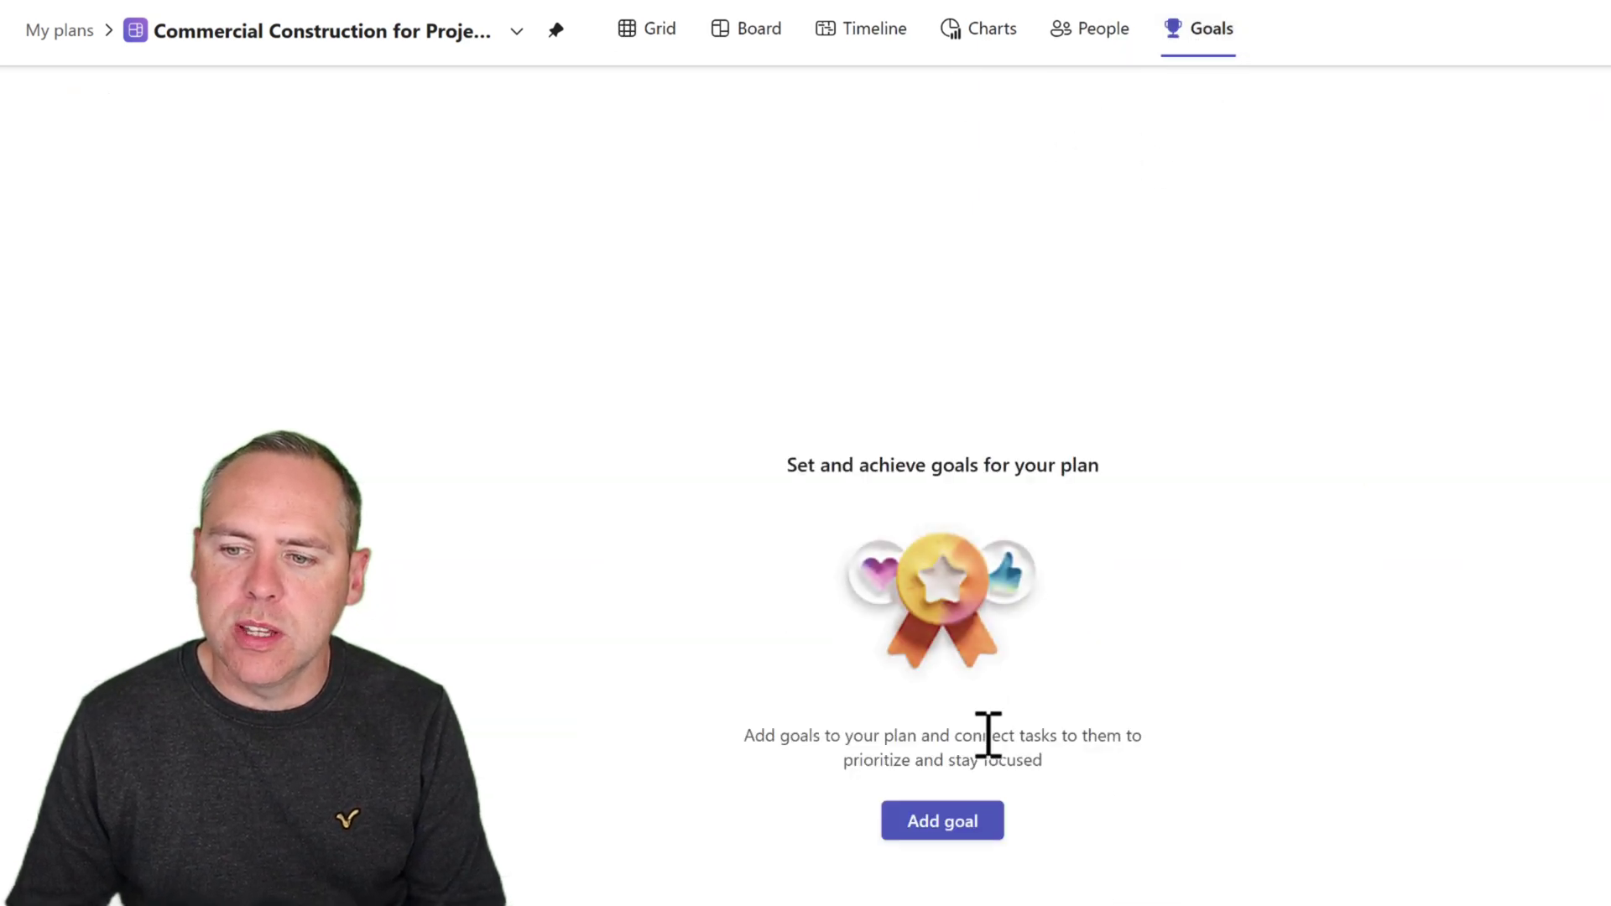
pyautogui.click(974, 825)
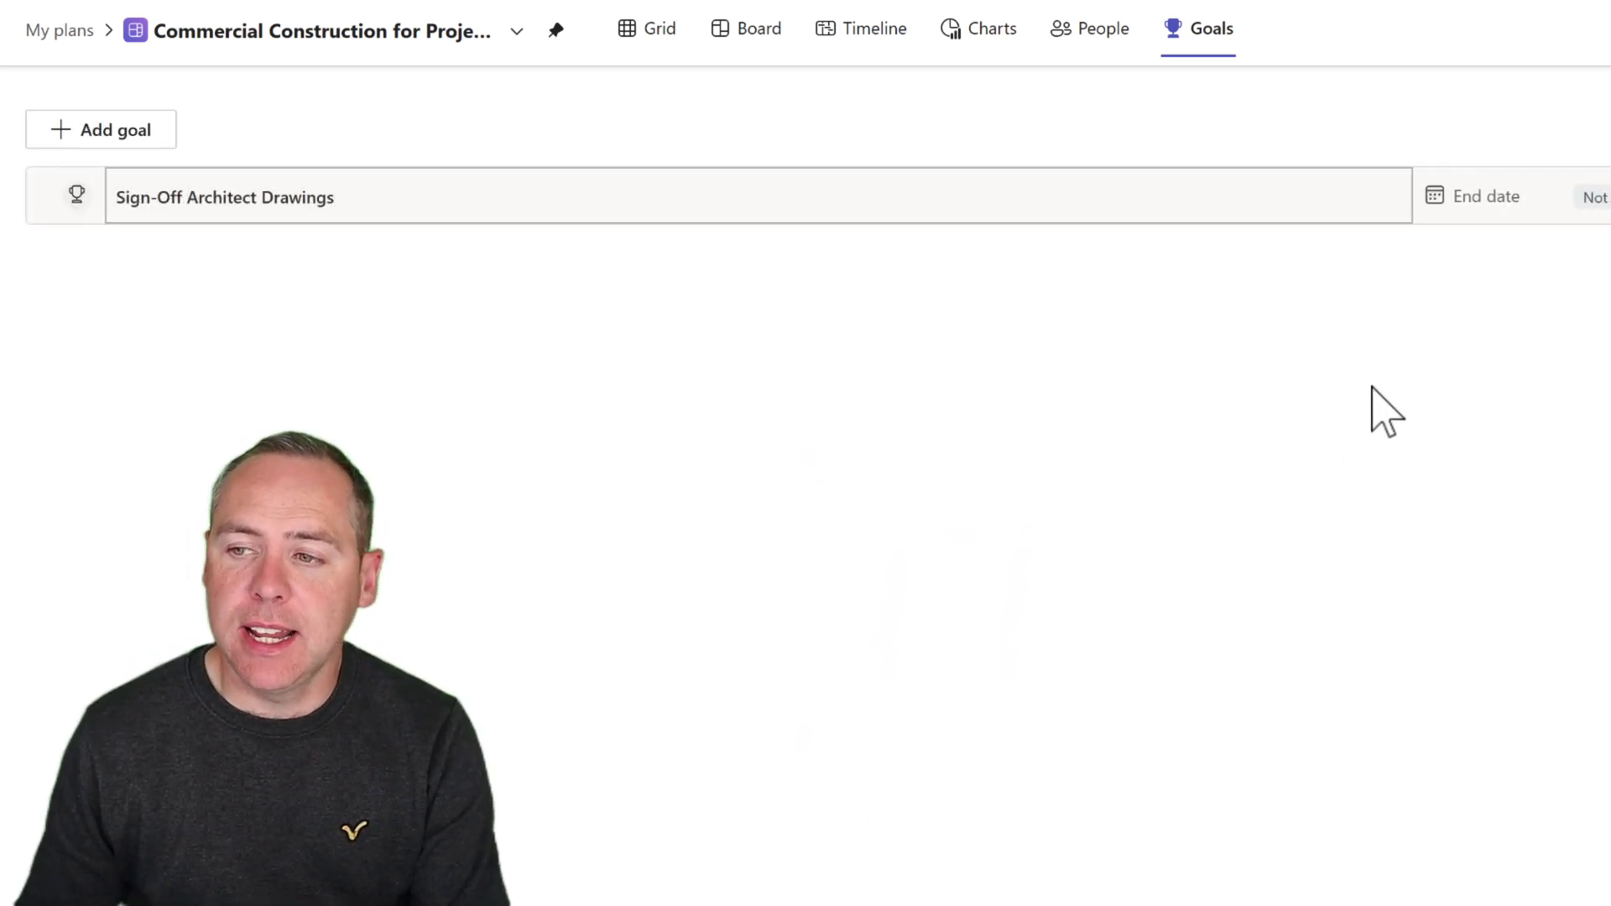
pyautogui.click(1477, 199)
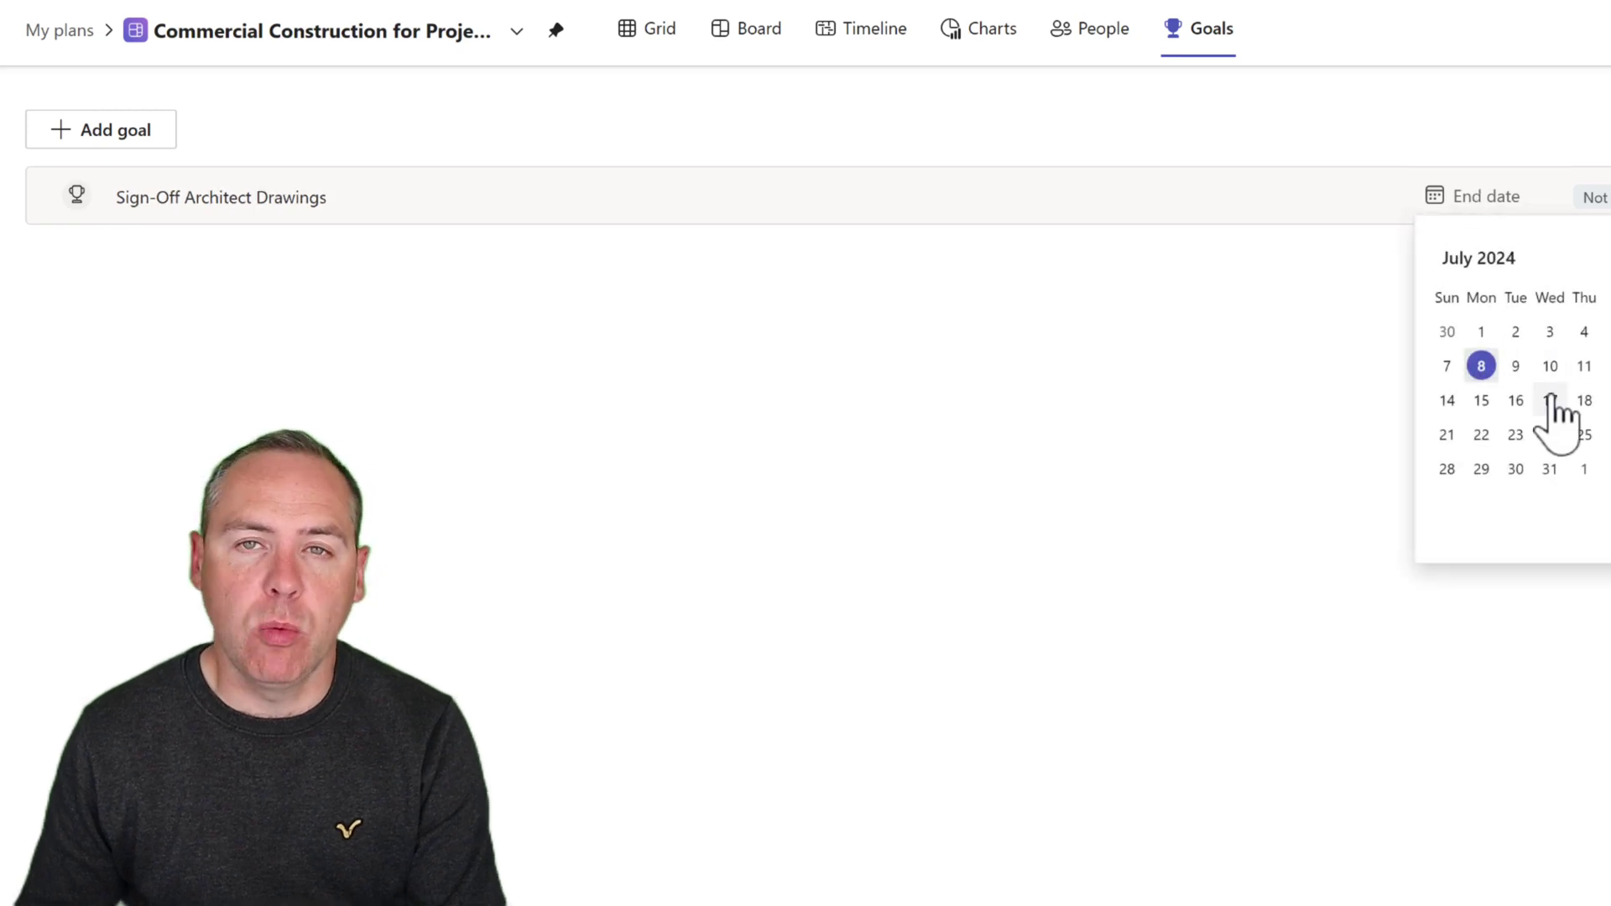
pyautogui.click(1549, 470)
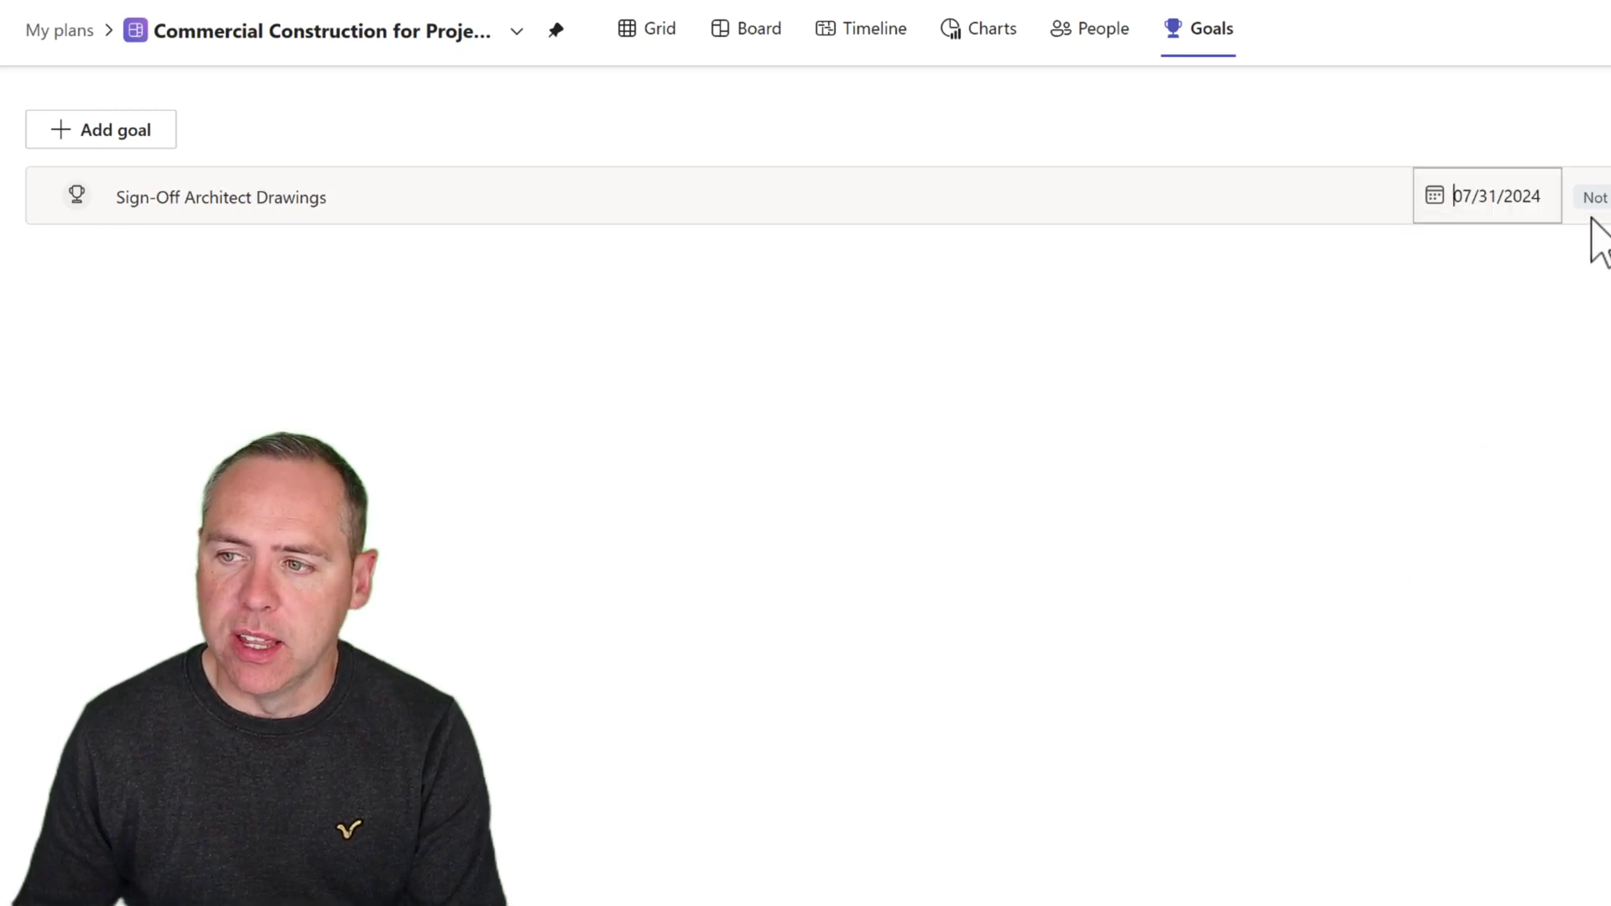
pyautogui.click(1590, 200)
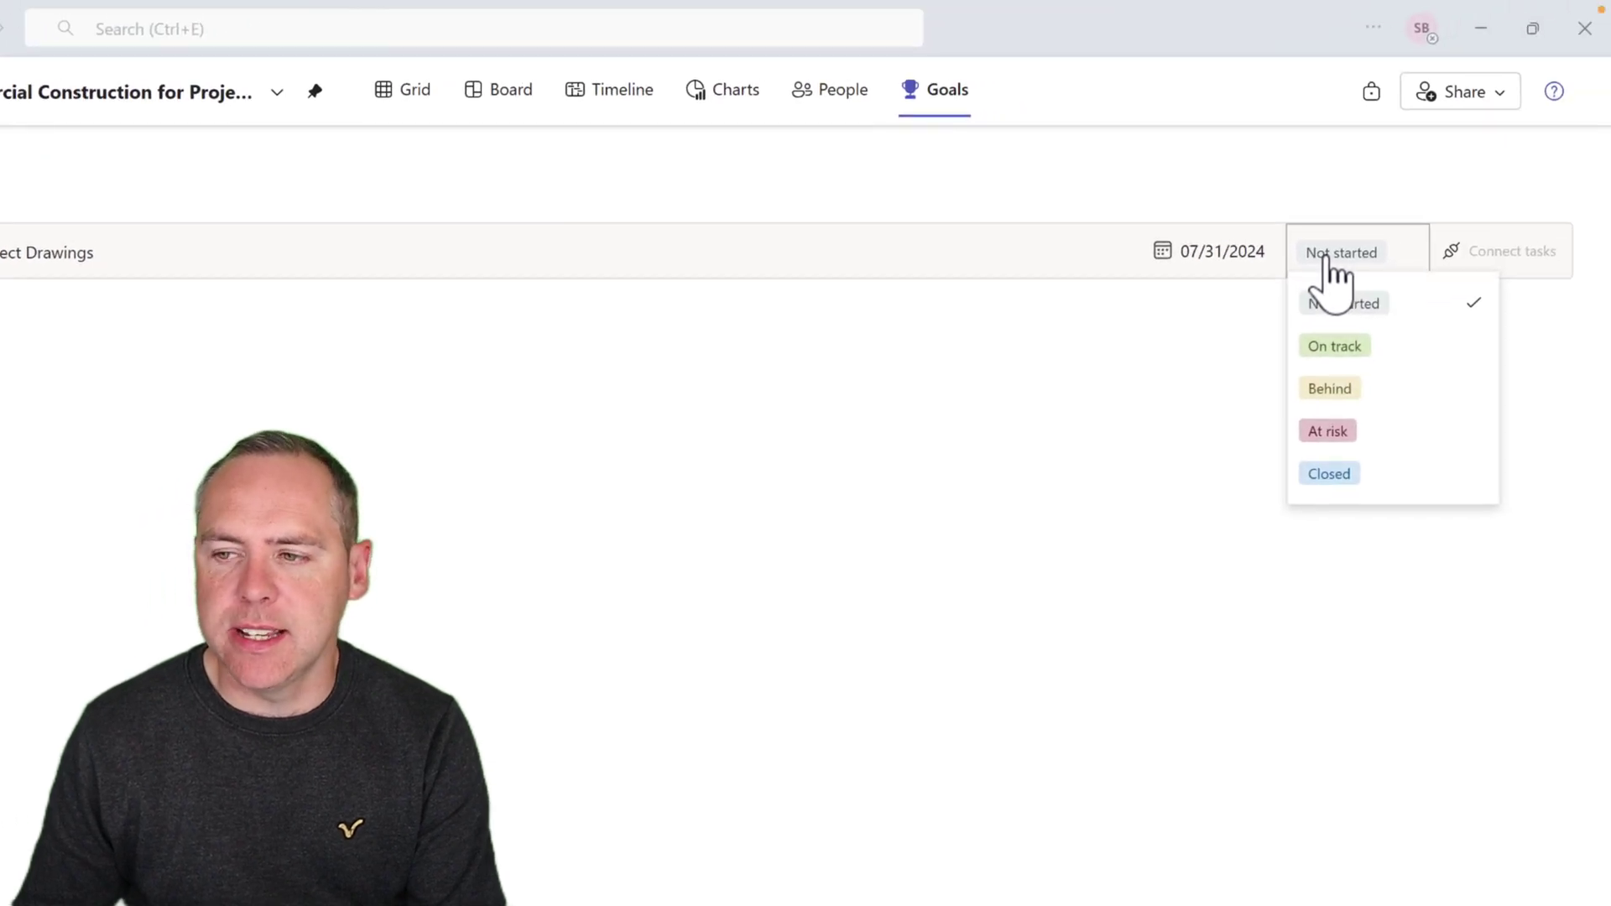
pyautogui.click(1335, 352)
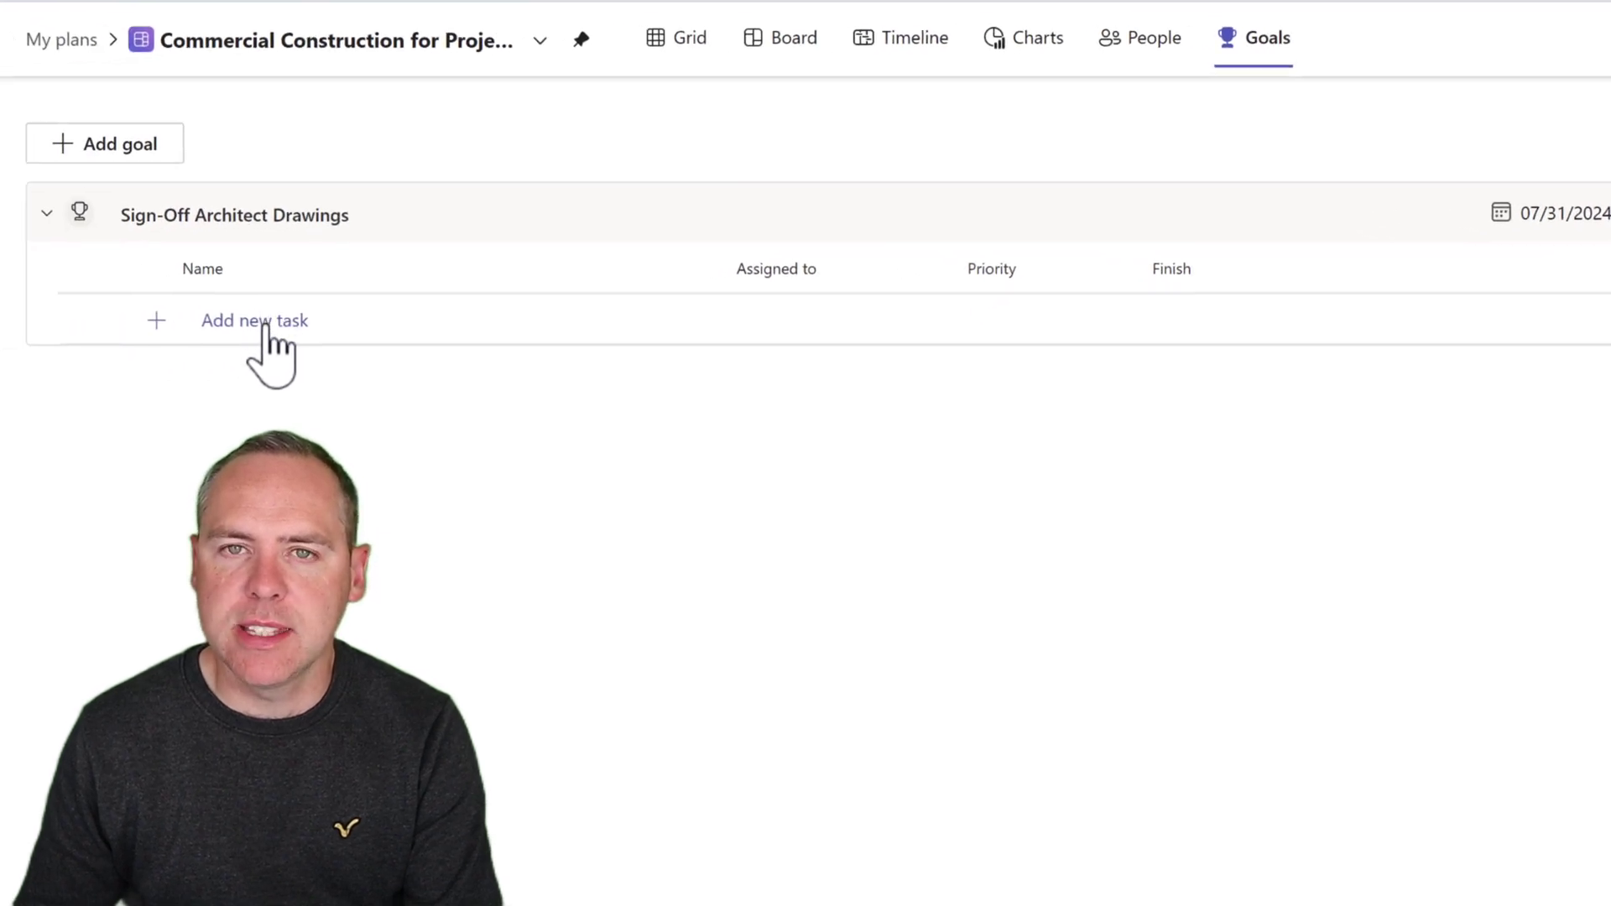
# Step: Link the existing Arrange Architects task to the goal via Connect tasks
pyautogui.click(261, 323)
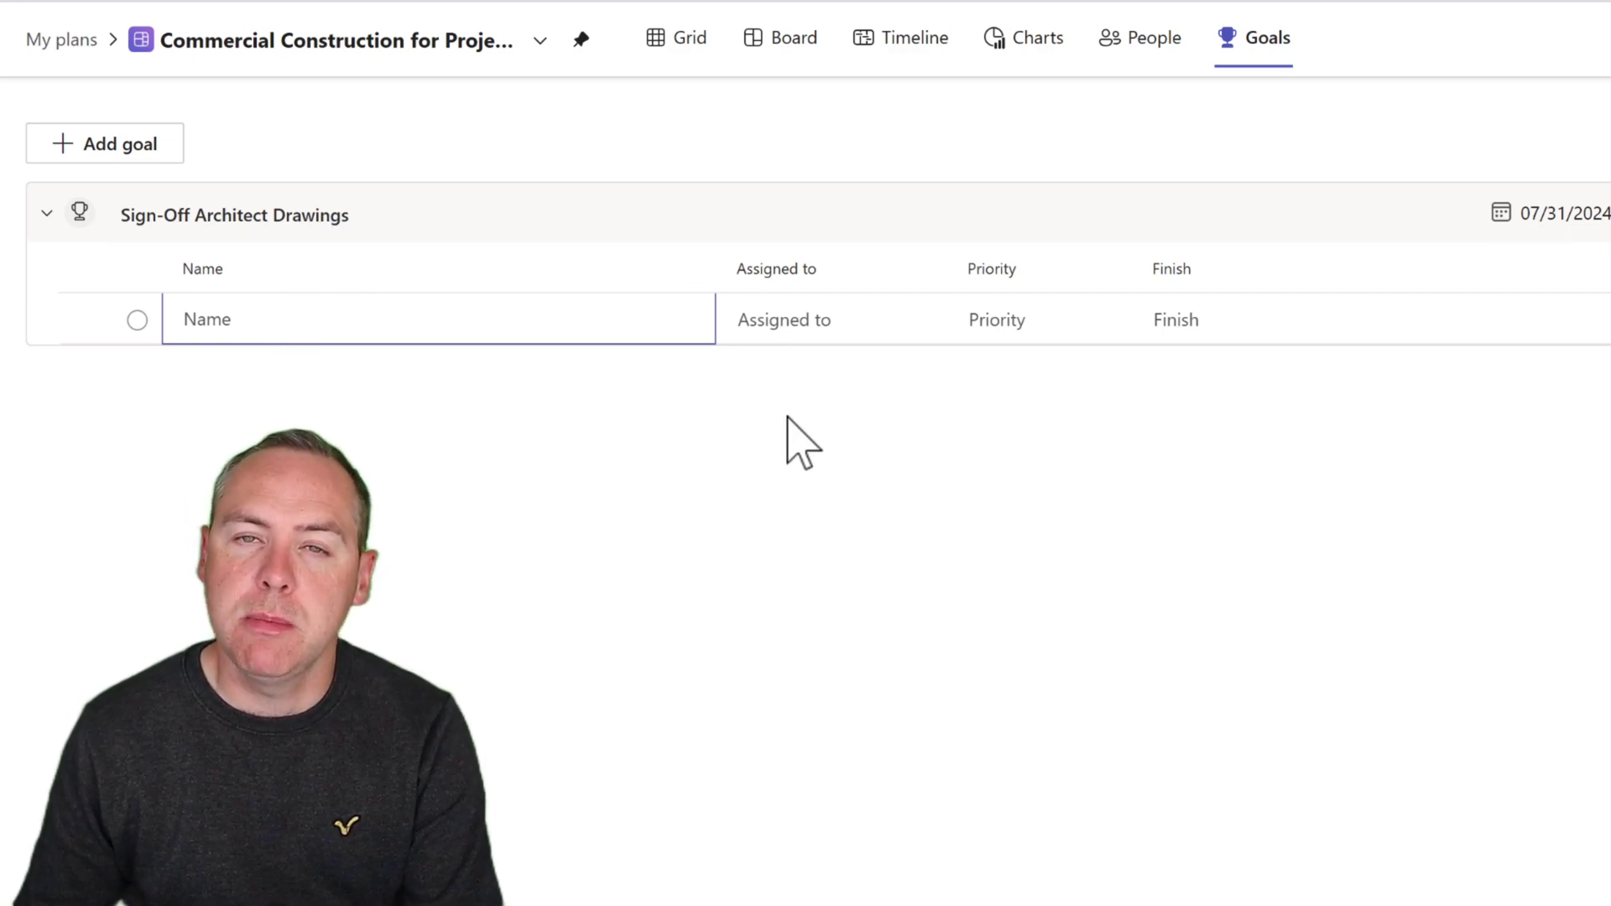
pyautogui.press('Escape')
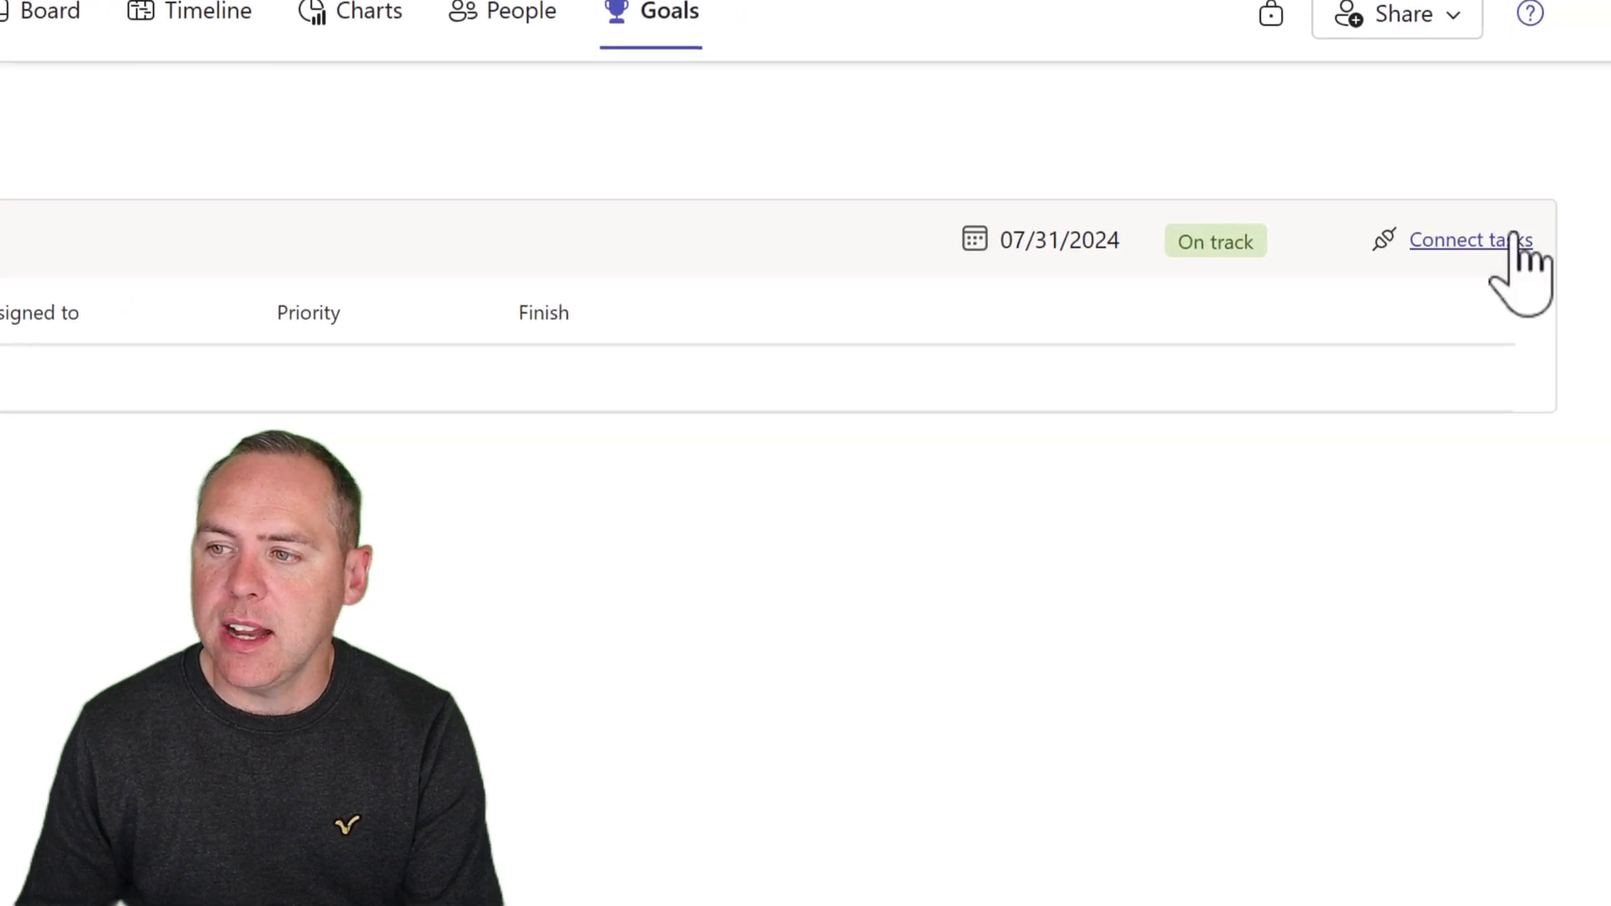
pyautogui.click(1515, 242)
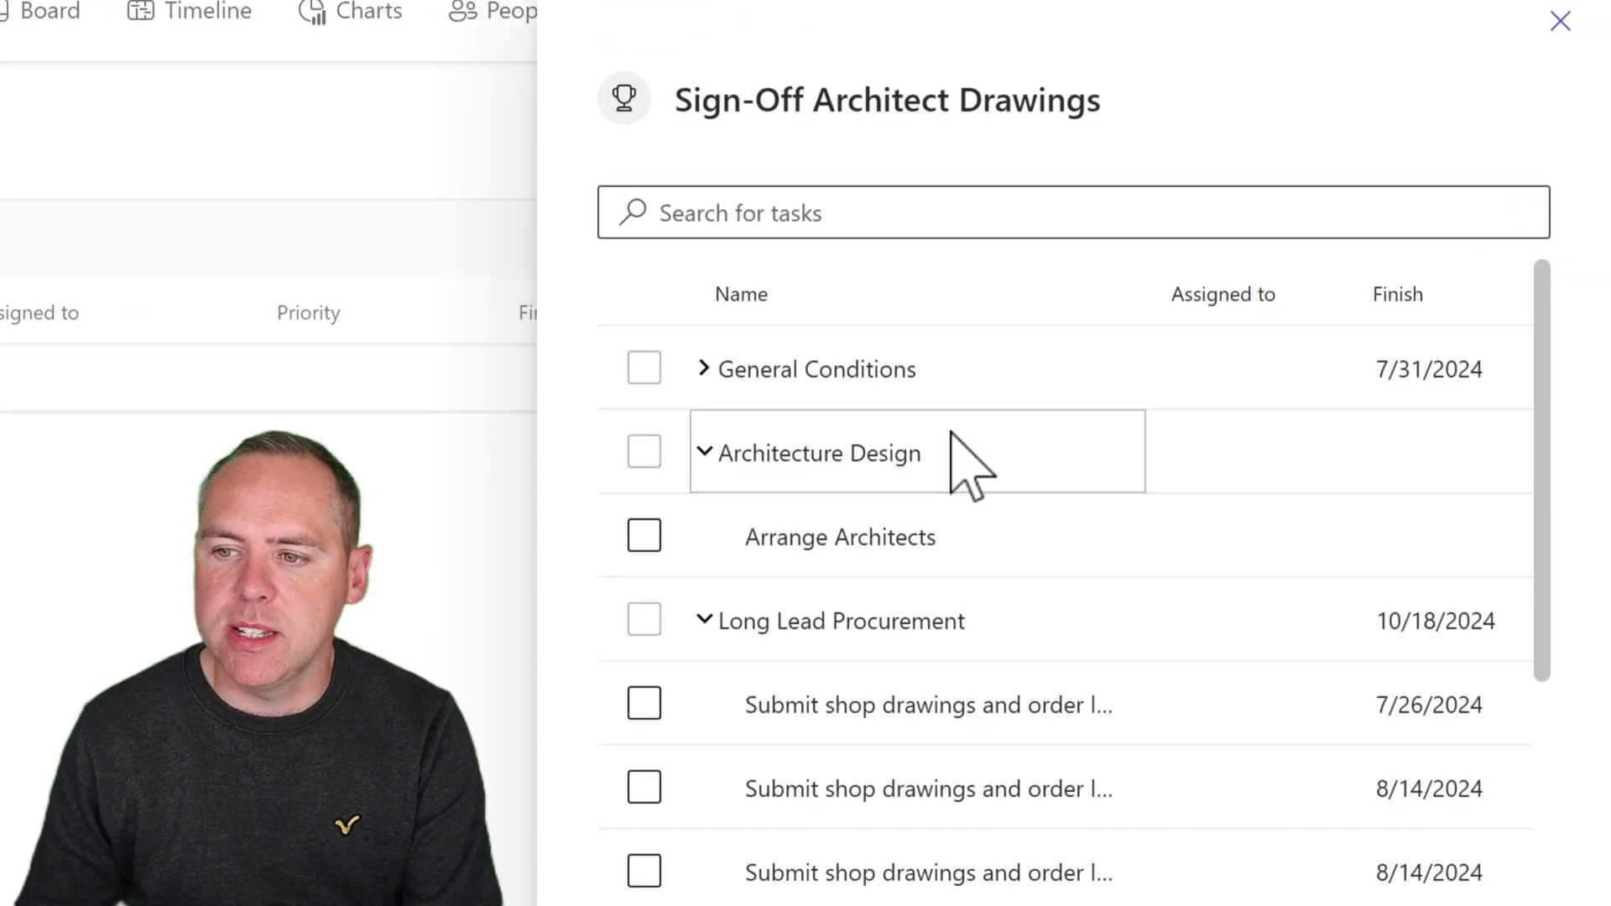
pyautogui.click(645, 536)
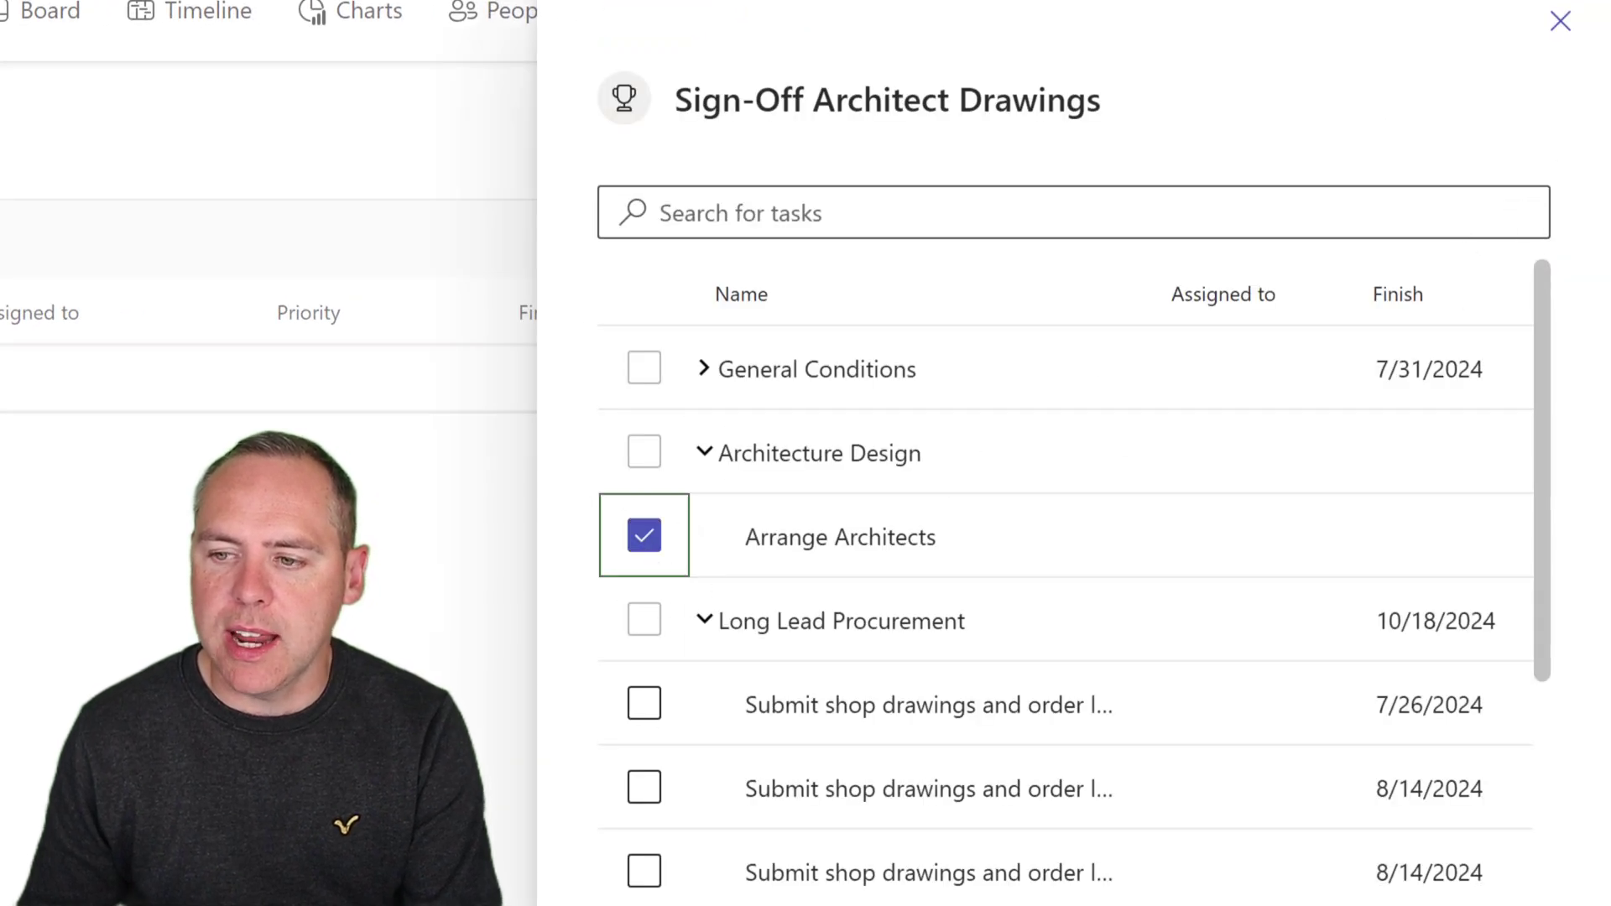
pyautogui.press('Escape')
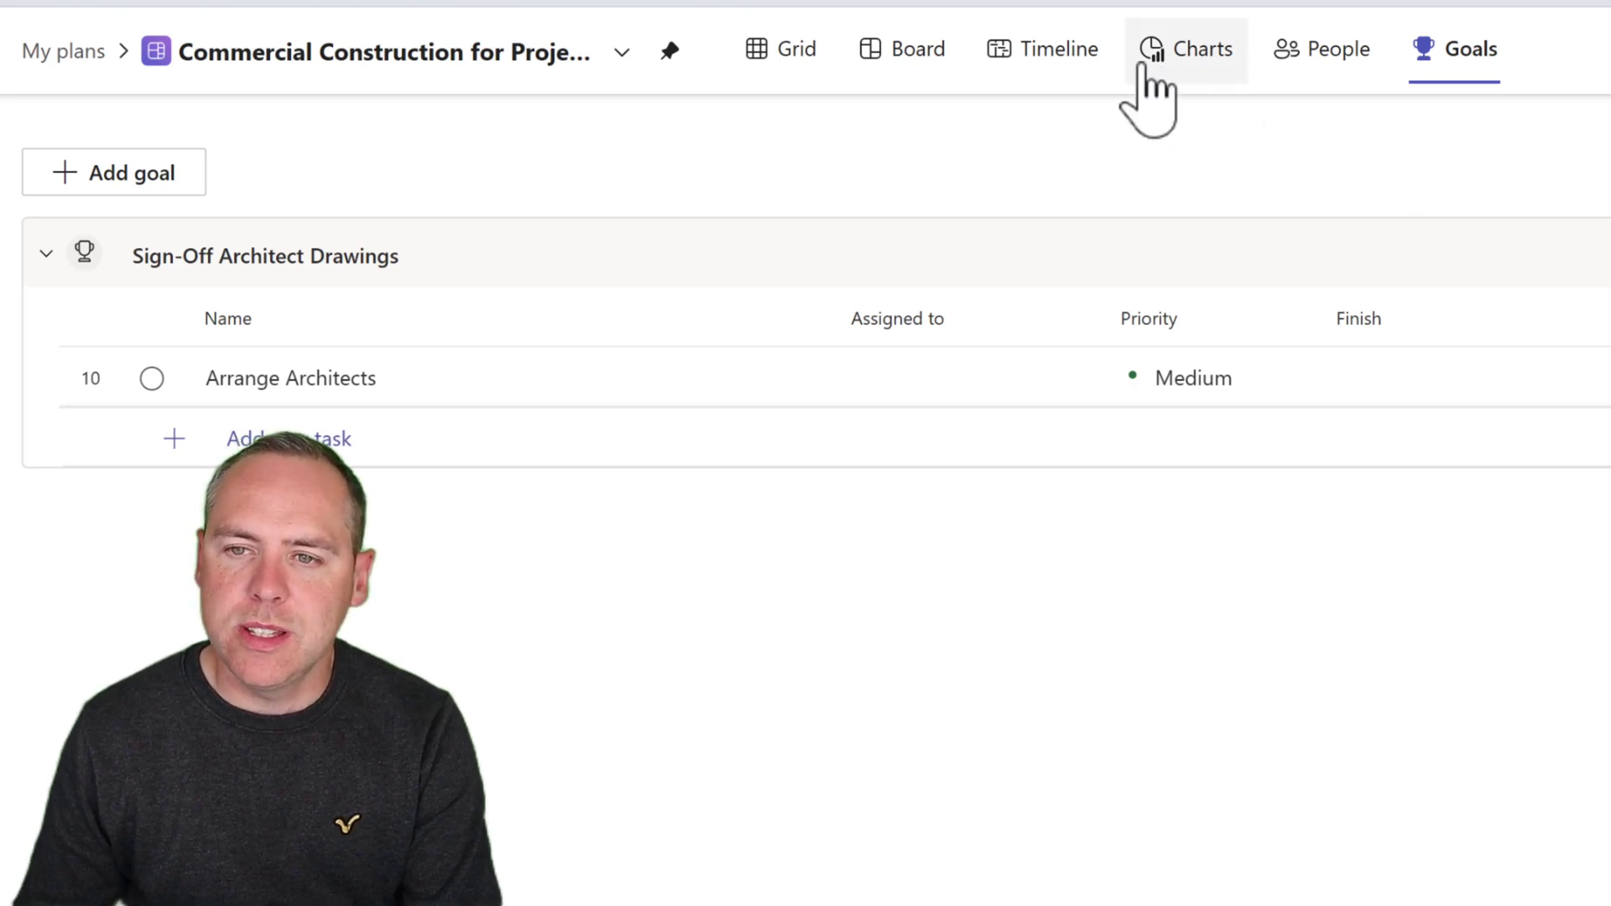
# Step: Back in Grid, add a Goal column to the task list
pyautogui.click(792, 76)
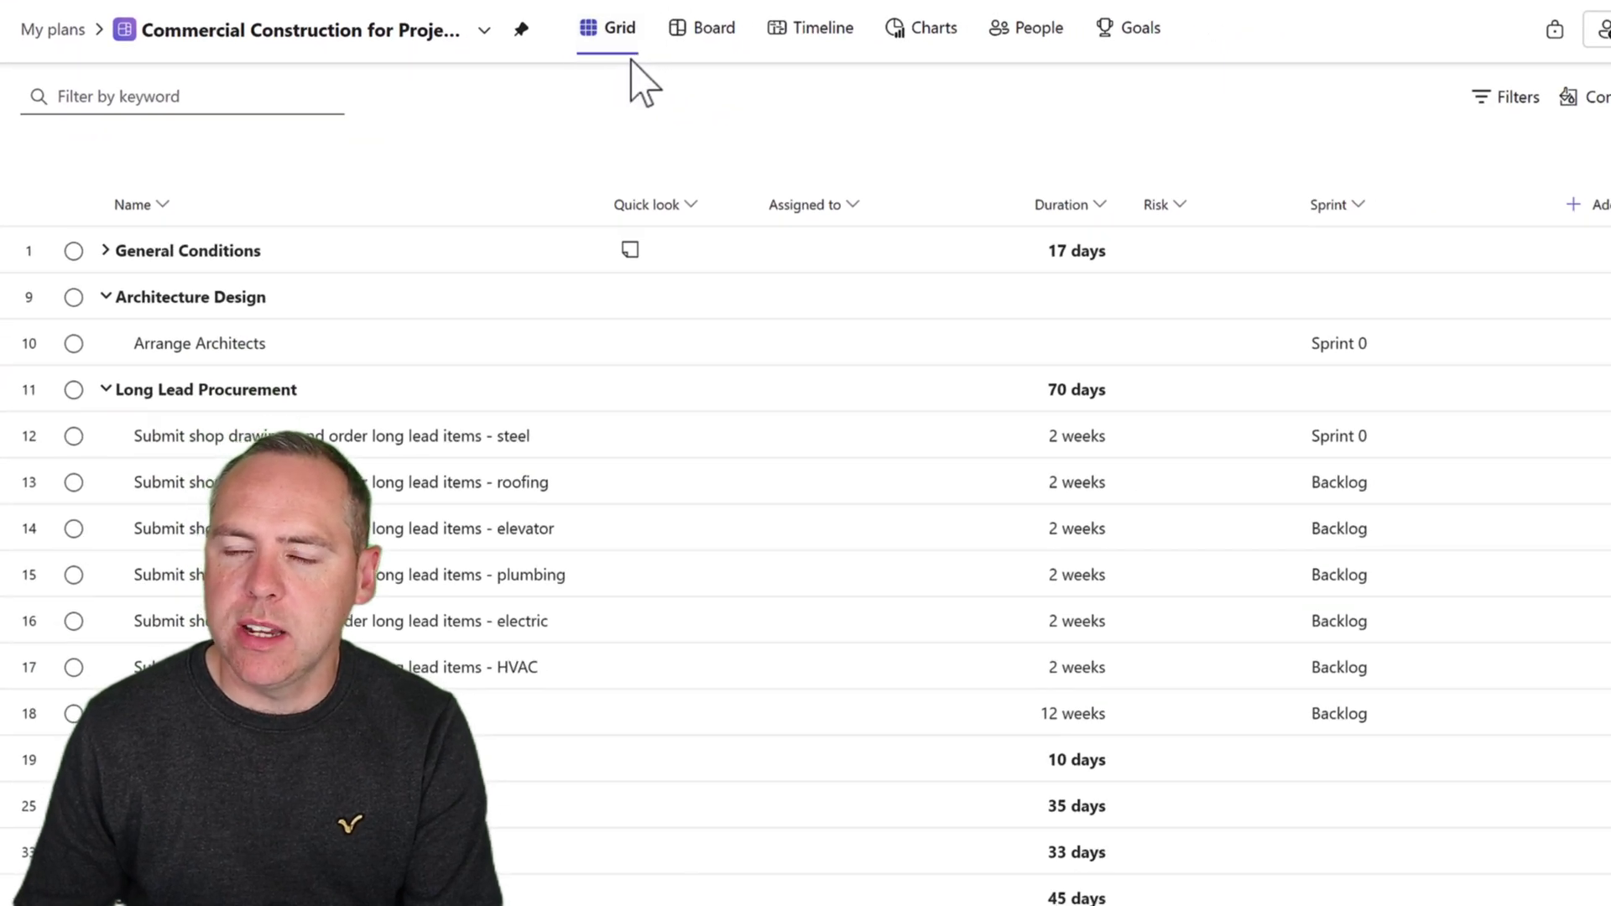
pyautogui.click(1582, 204)
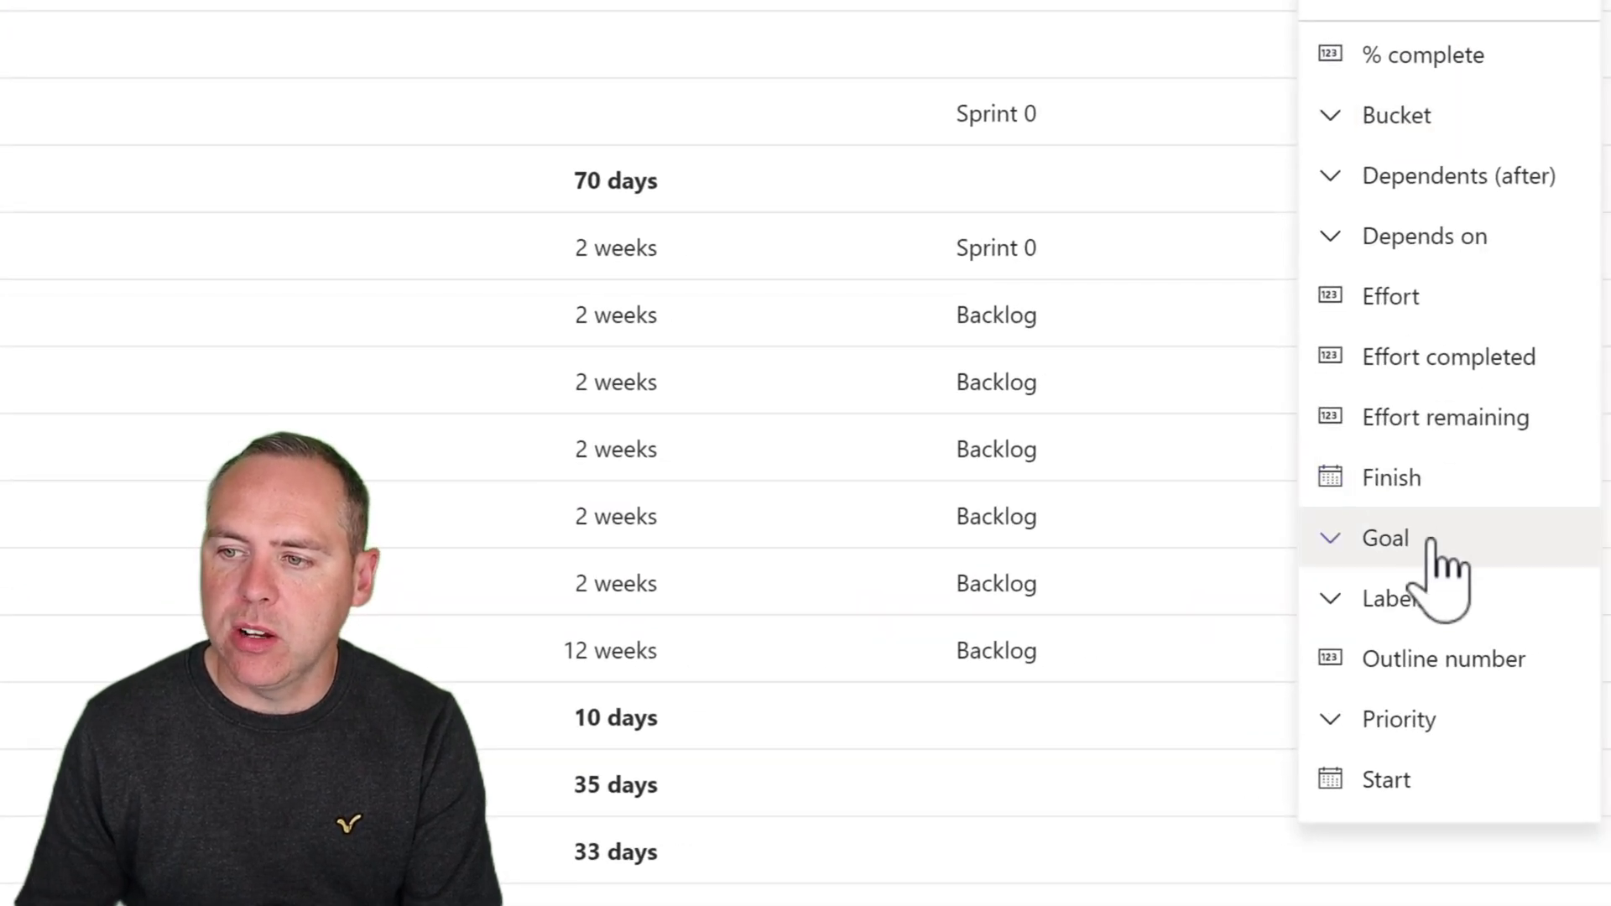
pyautogui.click(1431, 541)
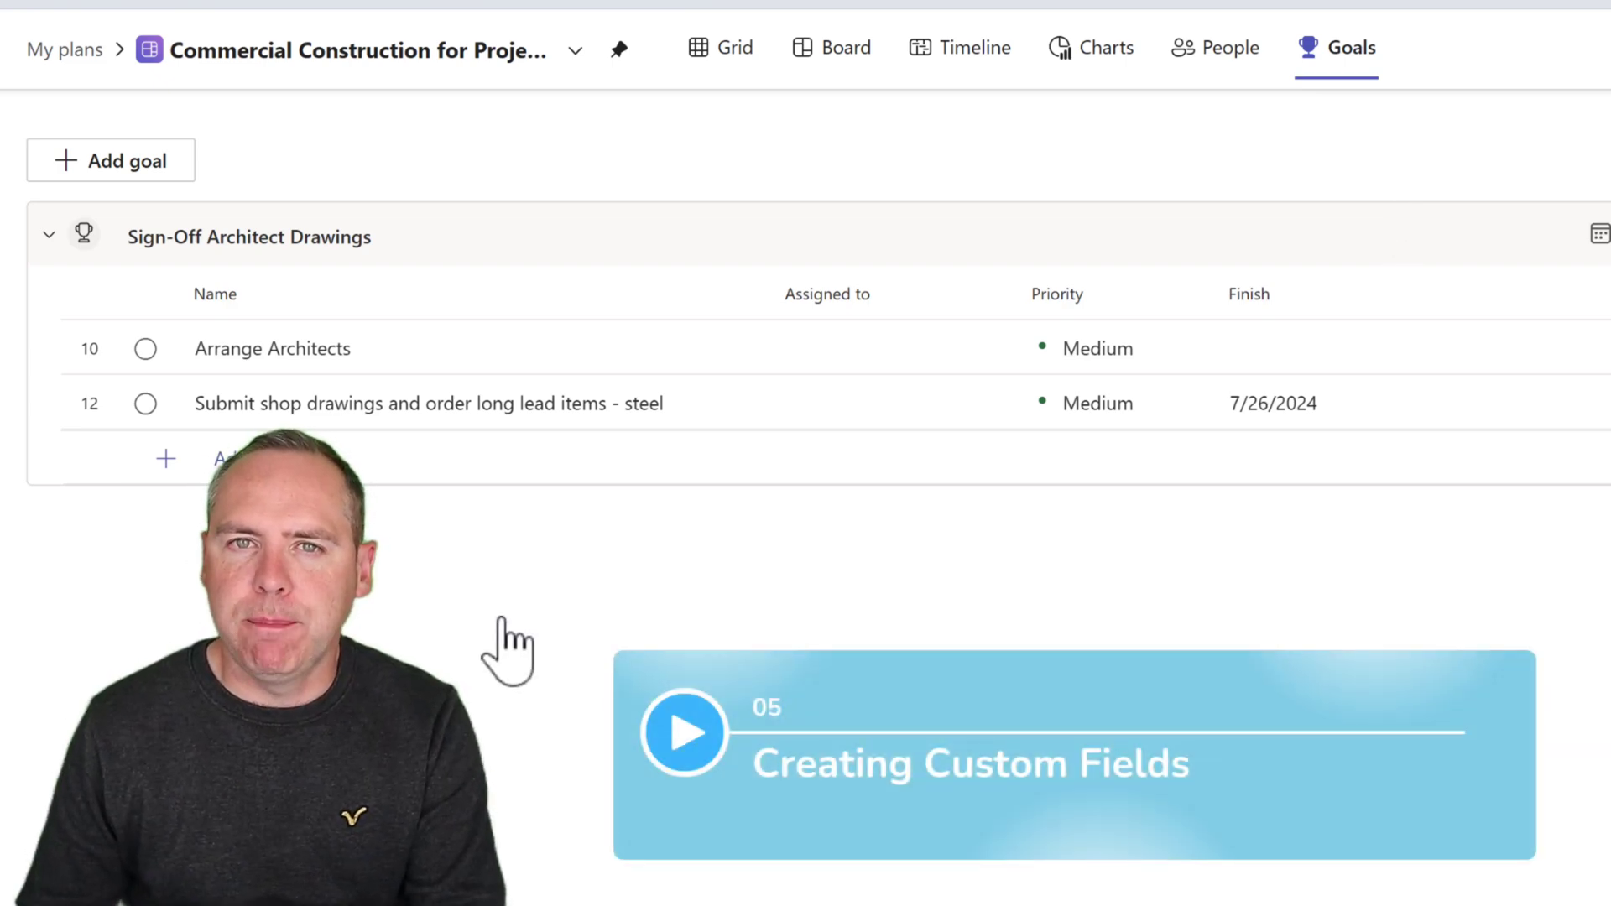
# Step: Return to the Grid, where both Sprint 0 tasks now show the Sign-Off Architect Drawings goal
pyautogui.click(720, 69)
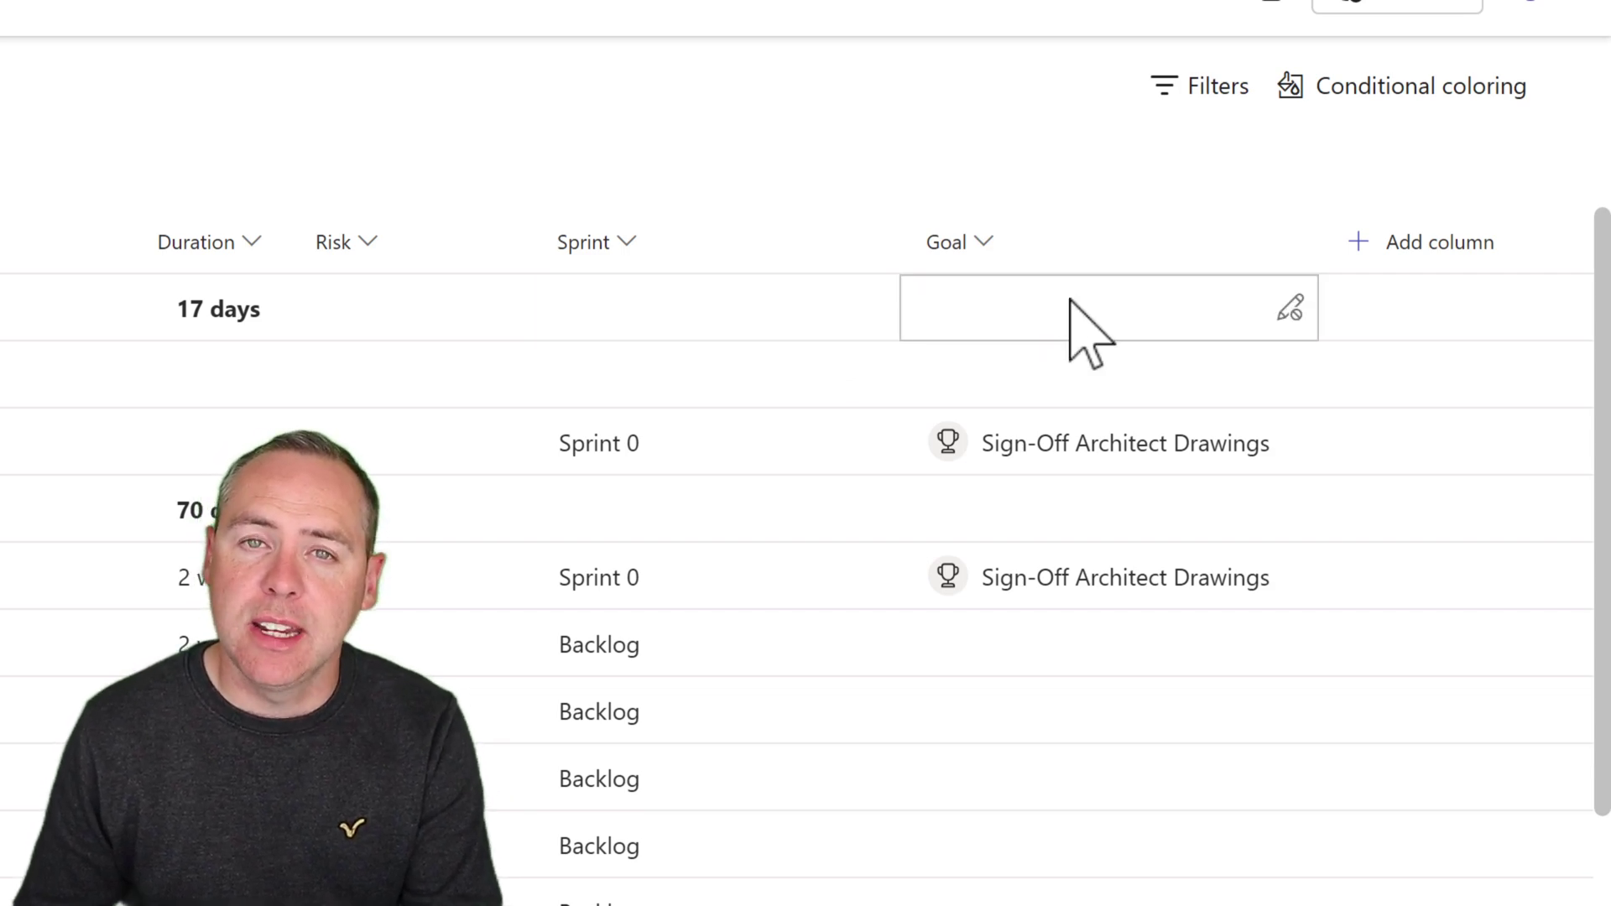
# Step: Start a new Choice-type custom field named RAG with Red, Amber and Green options
pyautogui.click(1477, 252)
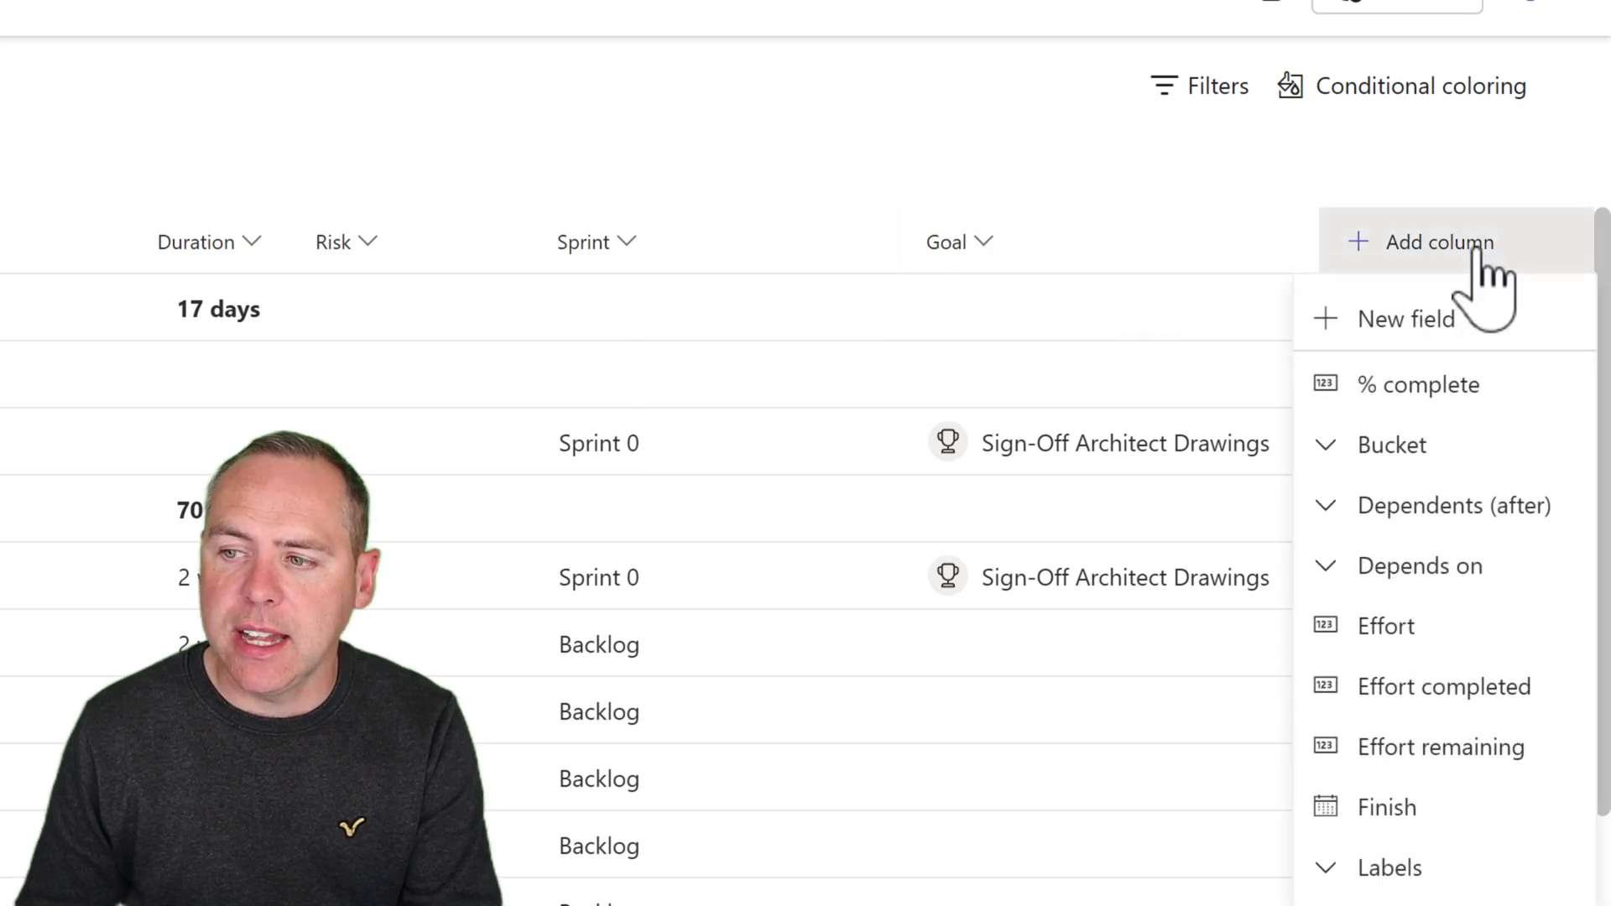
pyautogui.click(1468, 329)
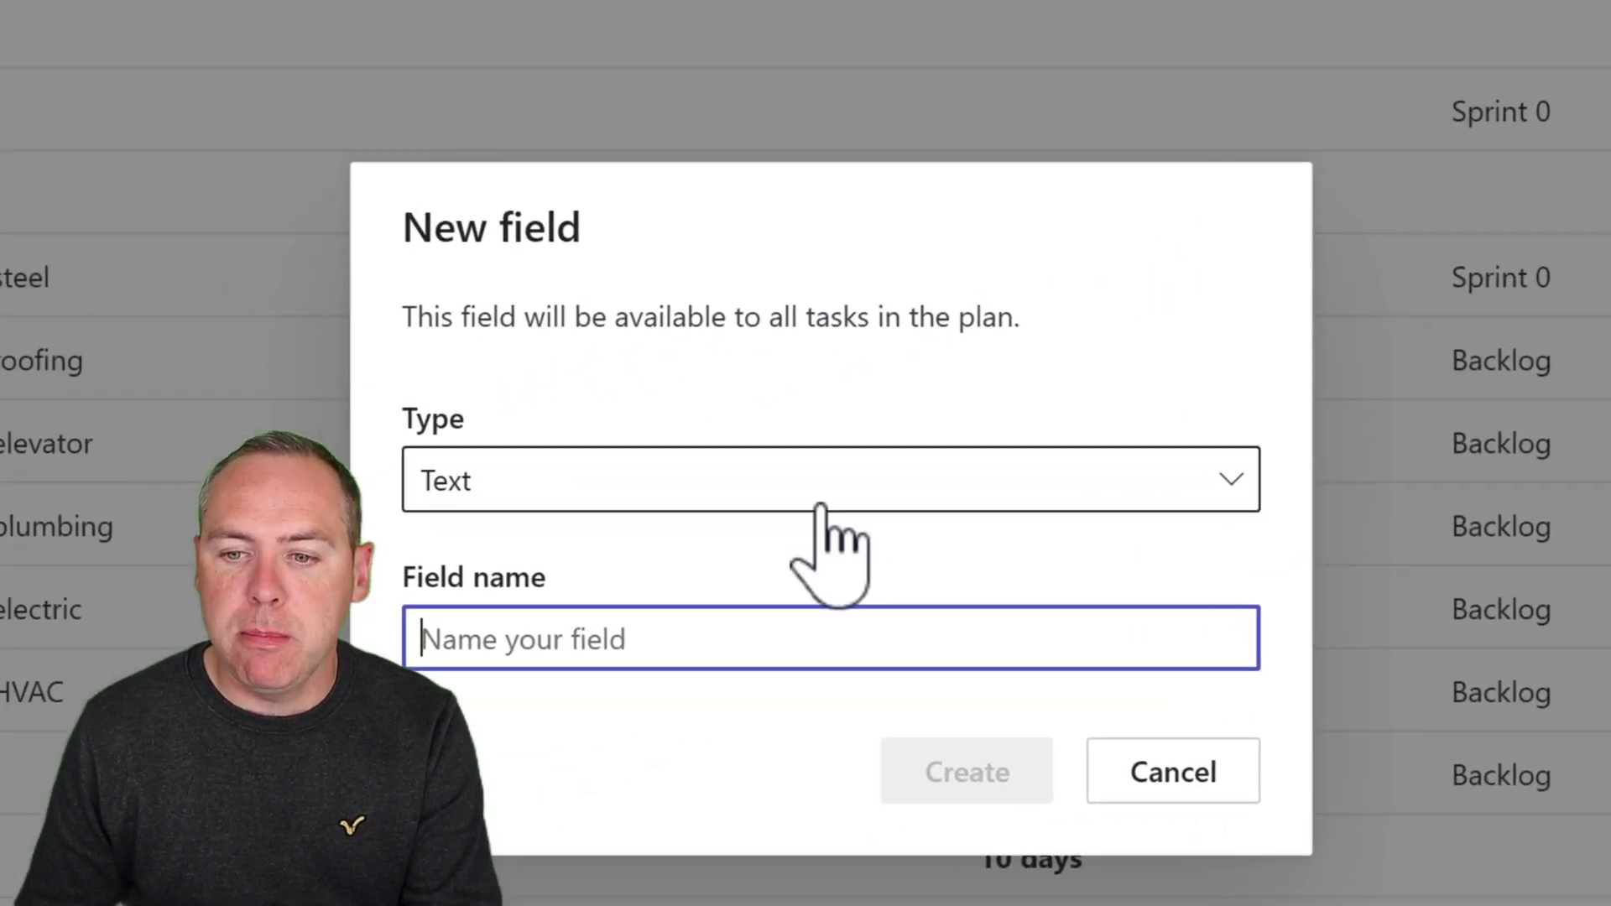
pyautogui.click(932, 468)
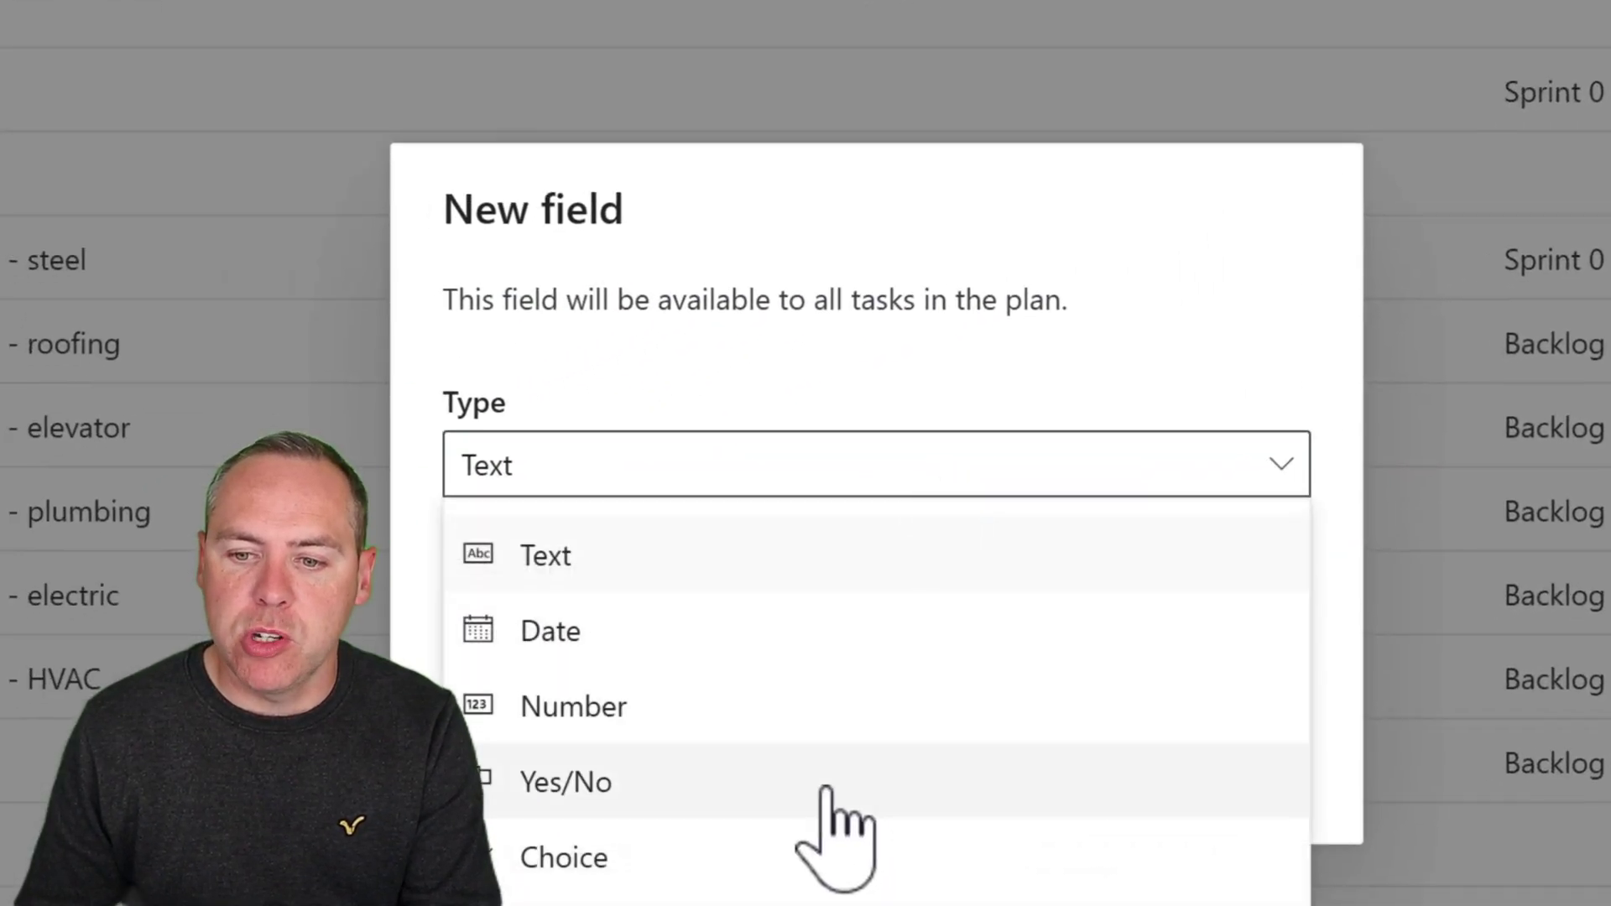
pyautogui.click(837, 869)
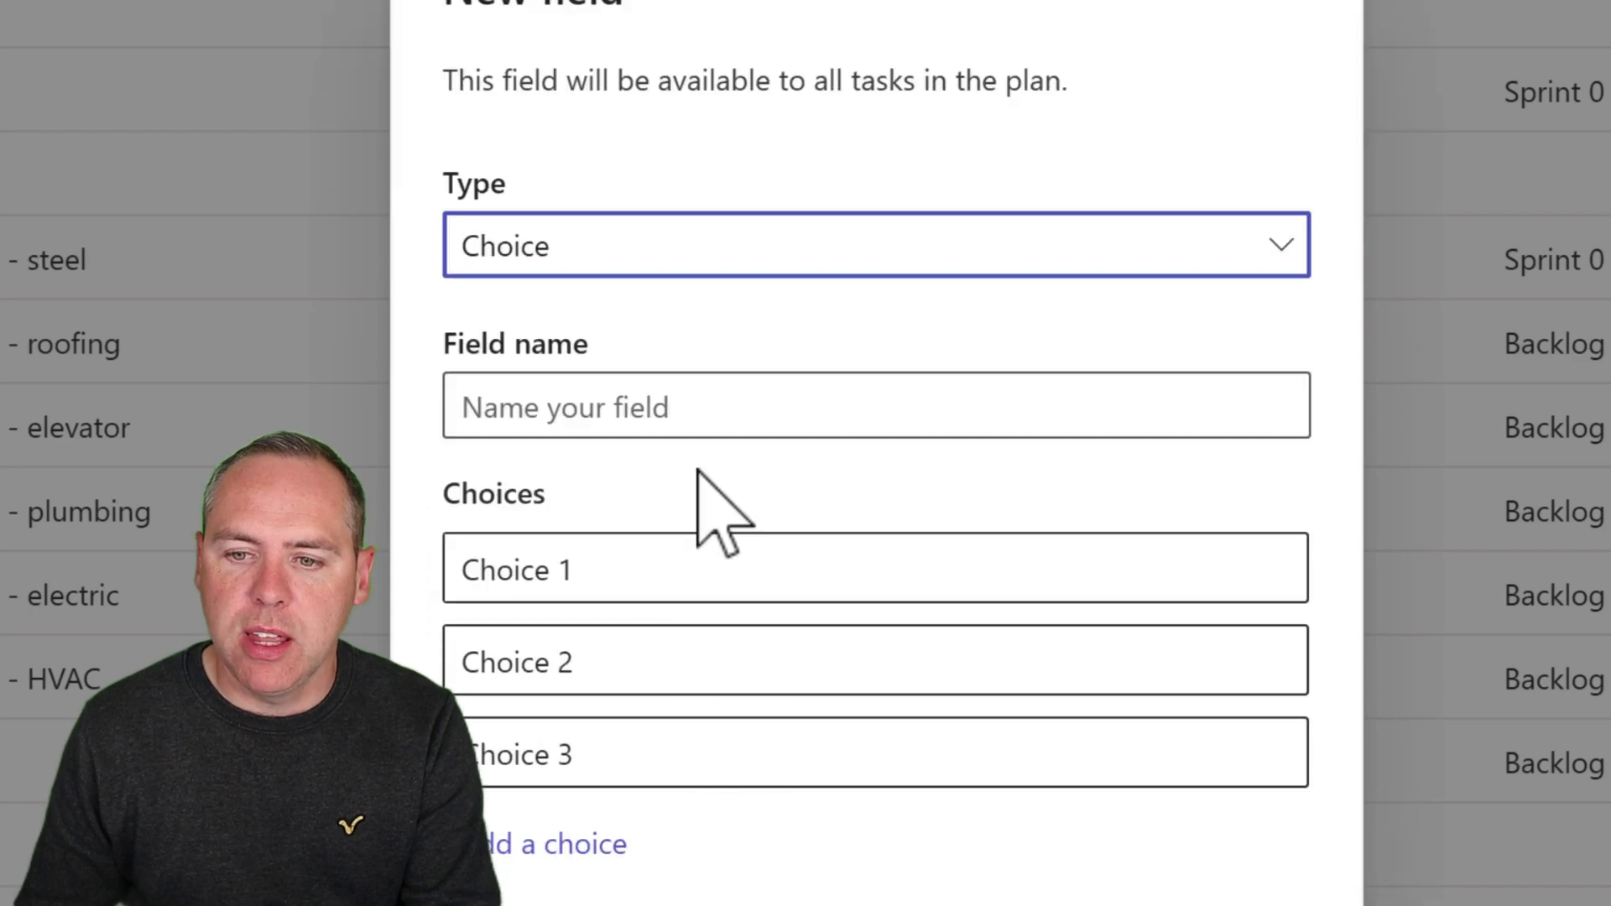
pyautogui.click(692, 420)
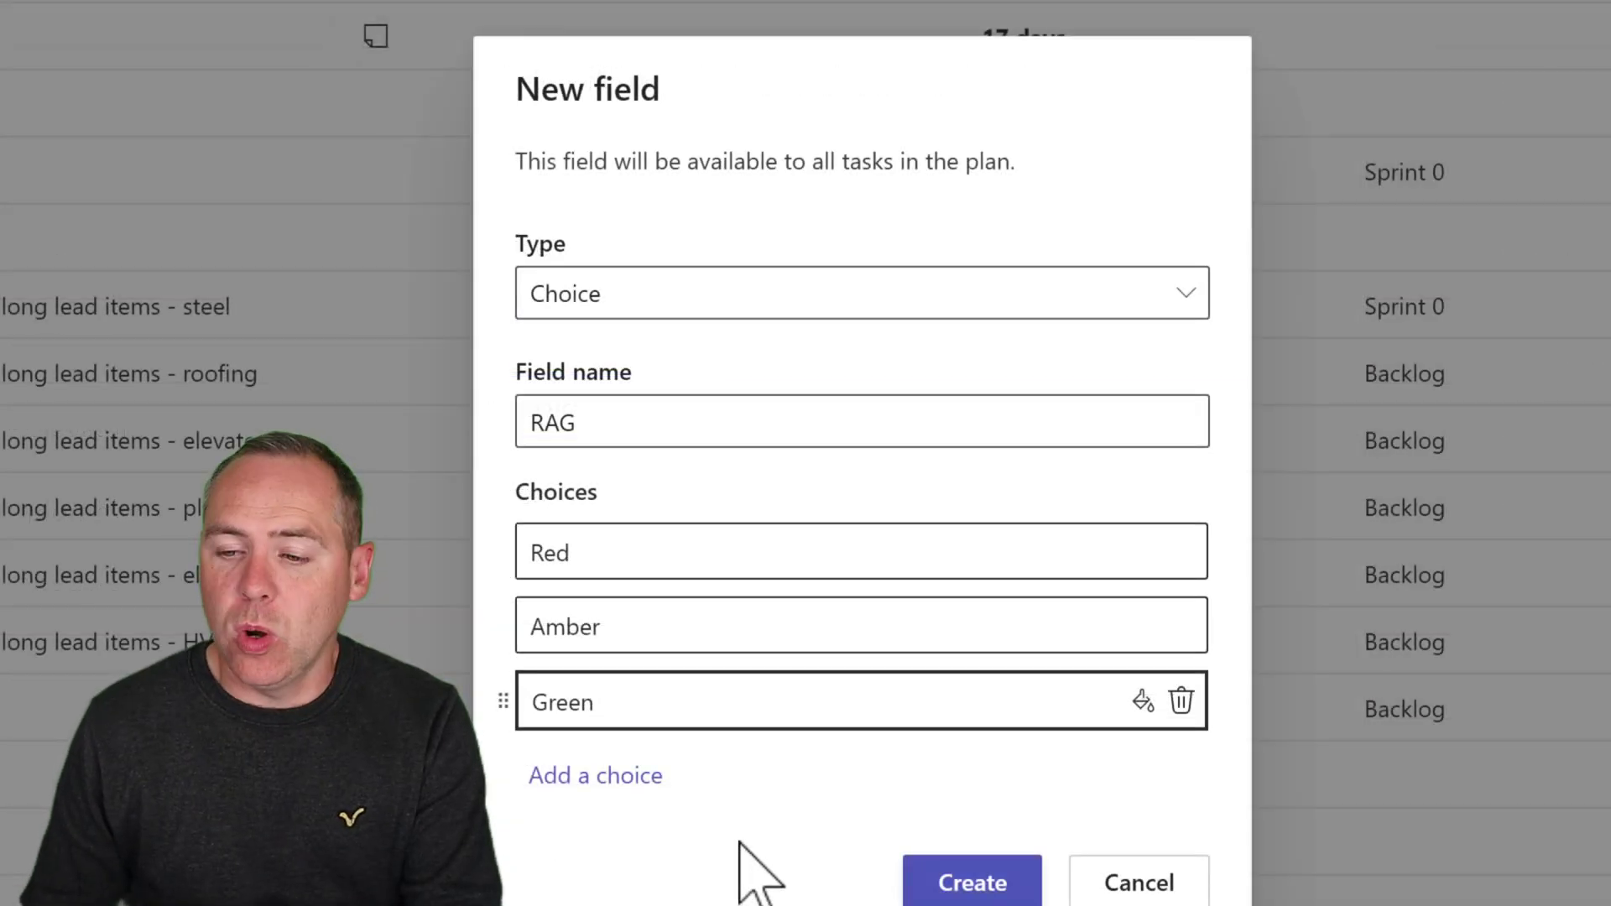
# Step: Colour Green dark green, Amber orange and Red red, then create the RAG field
pyautogui.click(1143, 702)
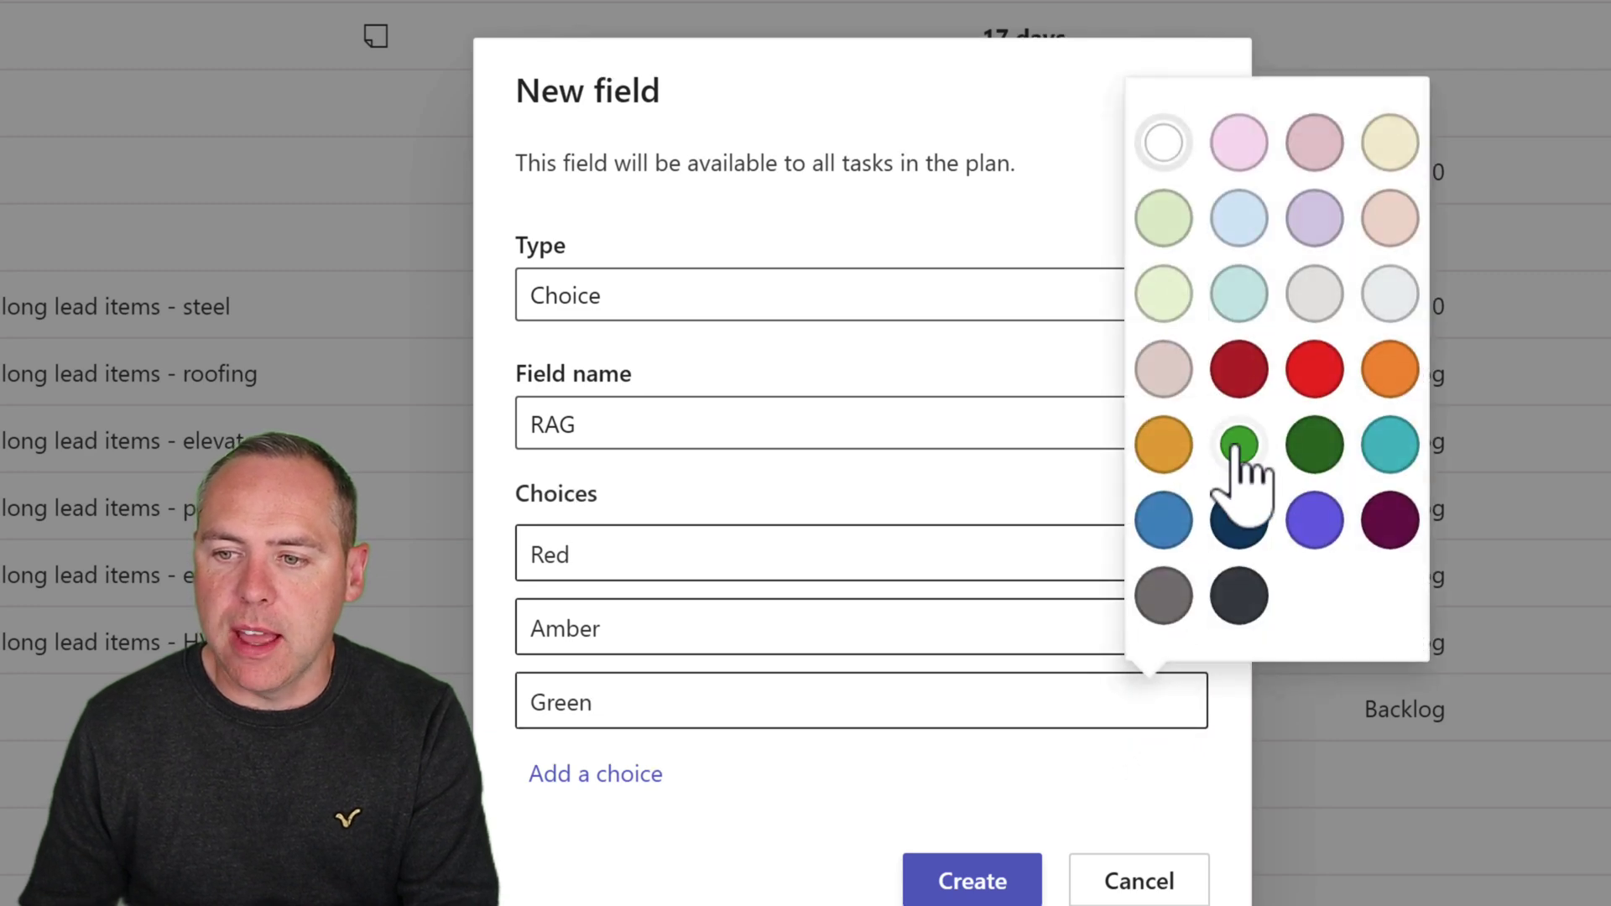
pyautogui.click(1310, 446)
pyautogui.click(1143, 628)
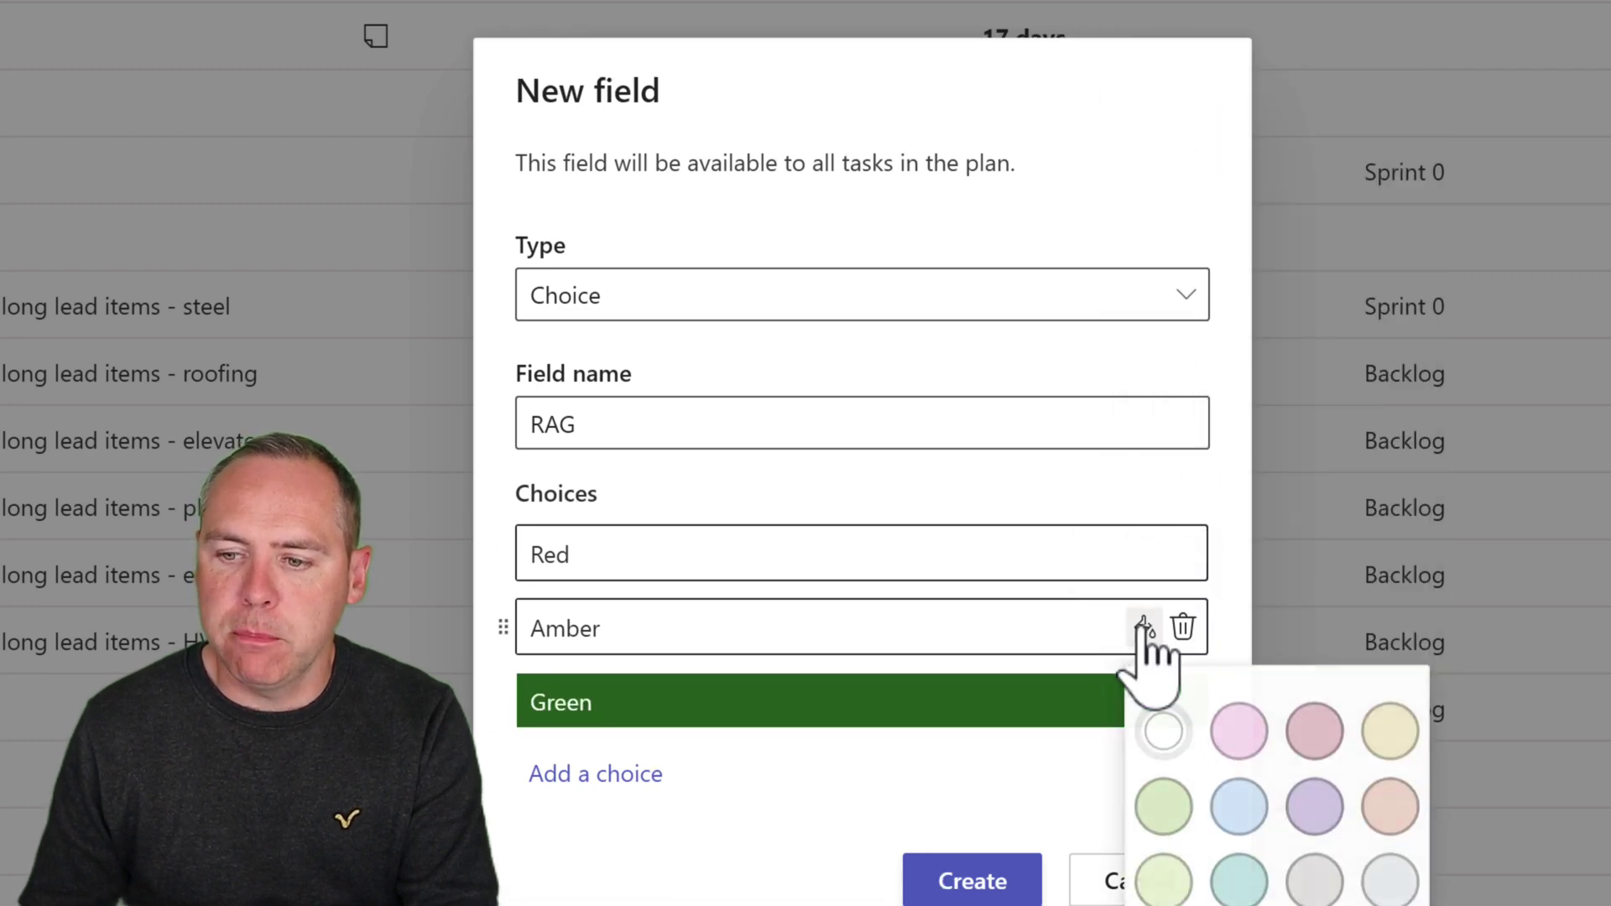
pyautogui.click(1242, 889)
pyautogui.click(1148, 555)
pyautogui.click(1302, 886)
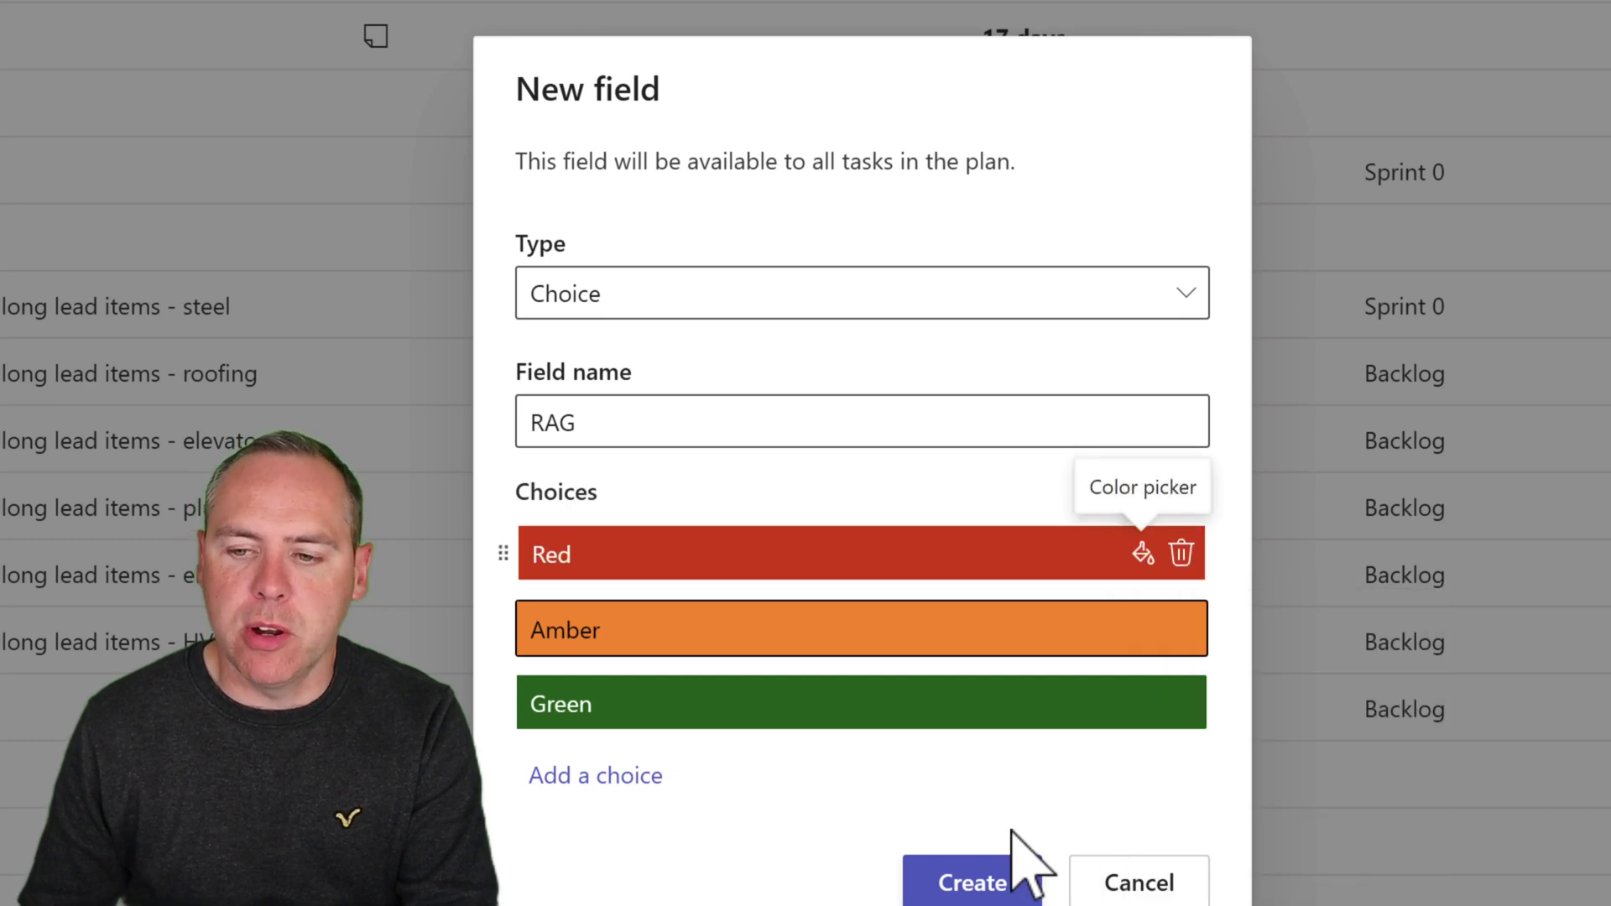
pyautogui.click(967, 881)
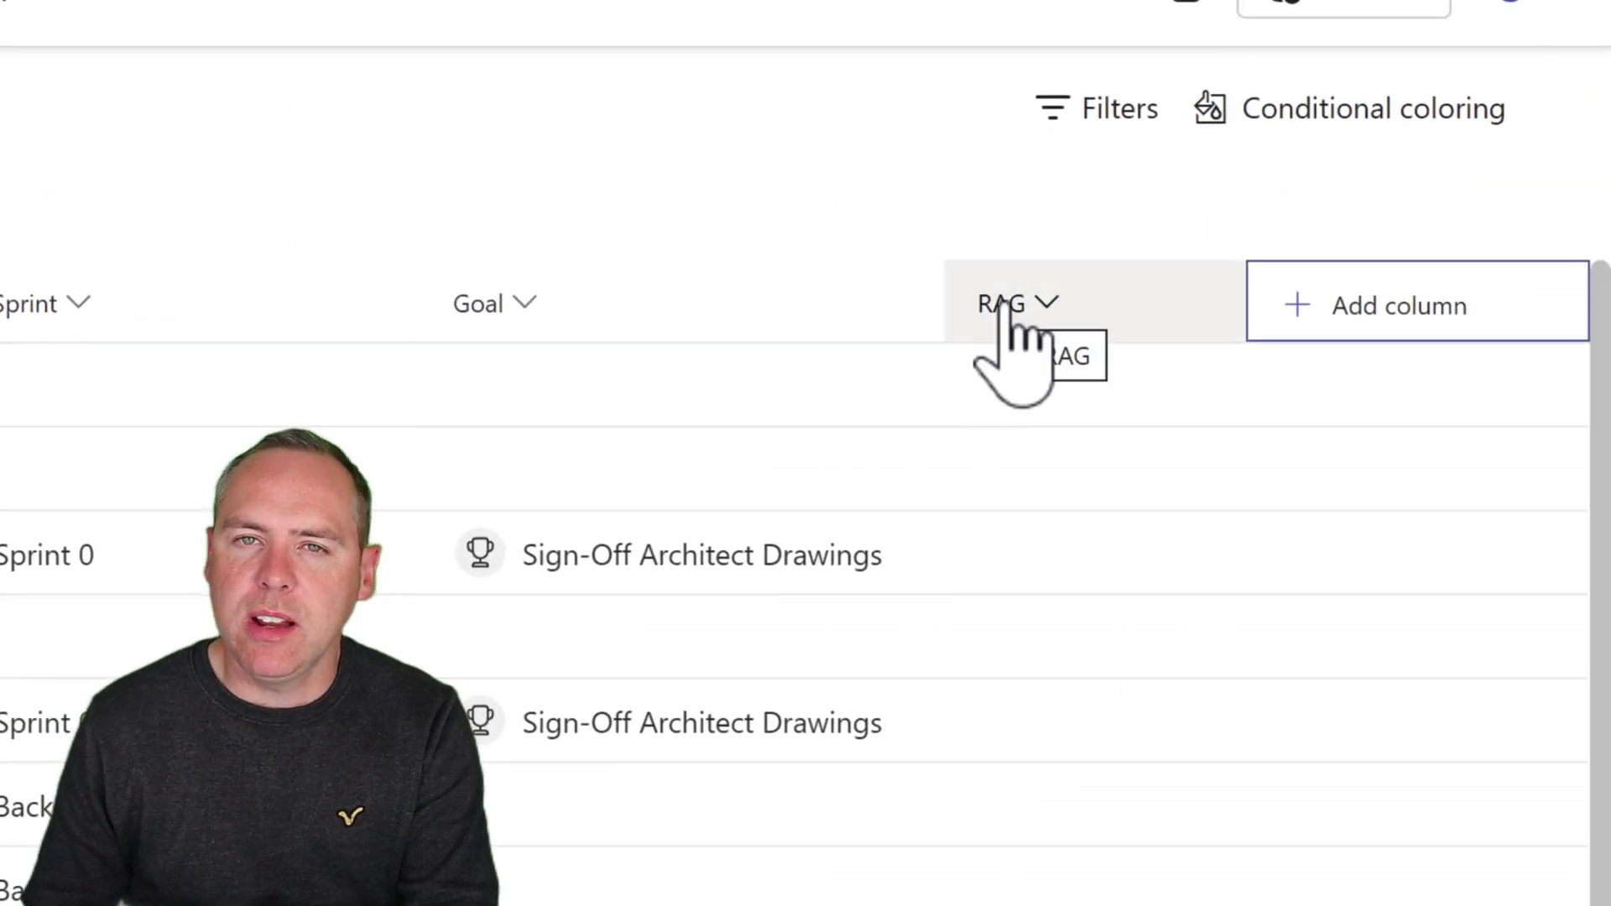
# Step: Set the RAG value of both Sprint 0 tasks to Green
pyautogui.click(1169, 571)
pyautogui.click(1206, 556)
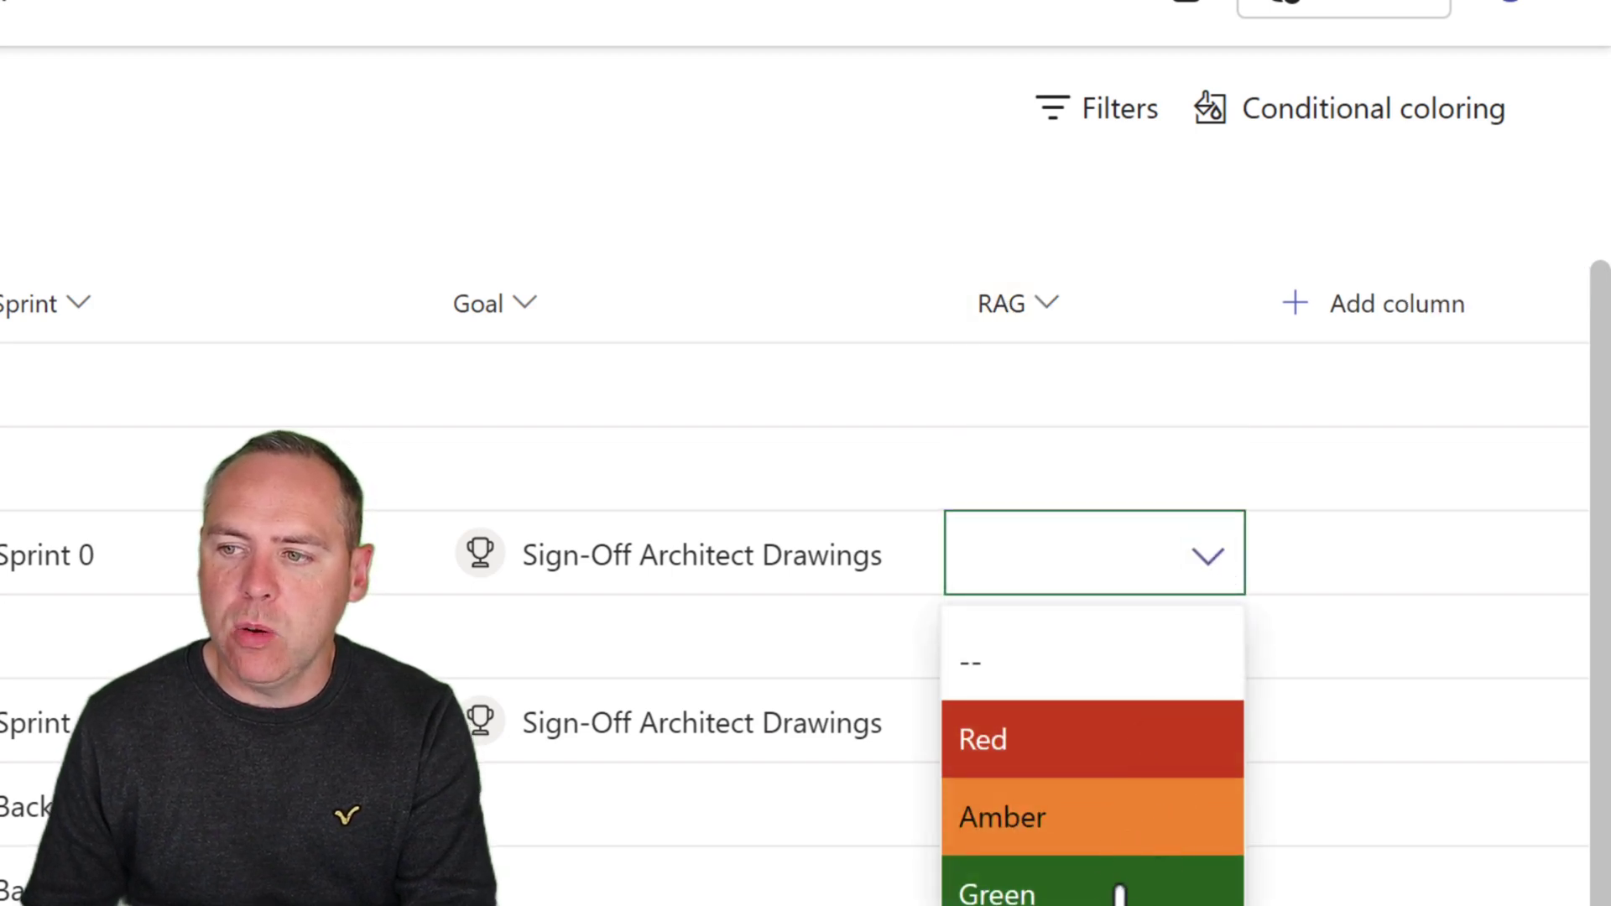
pyautogui.click(1119, 890)
pyautogui.click(1210, 727)
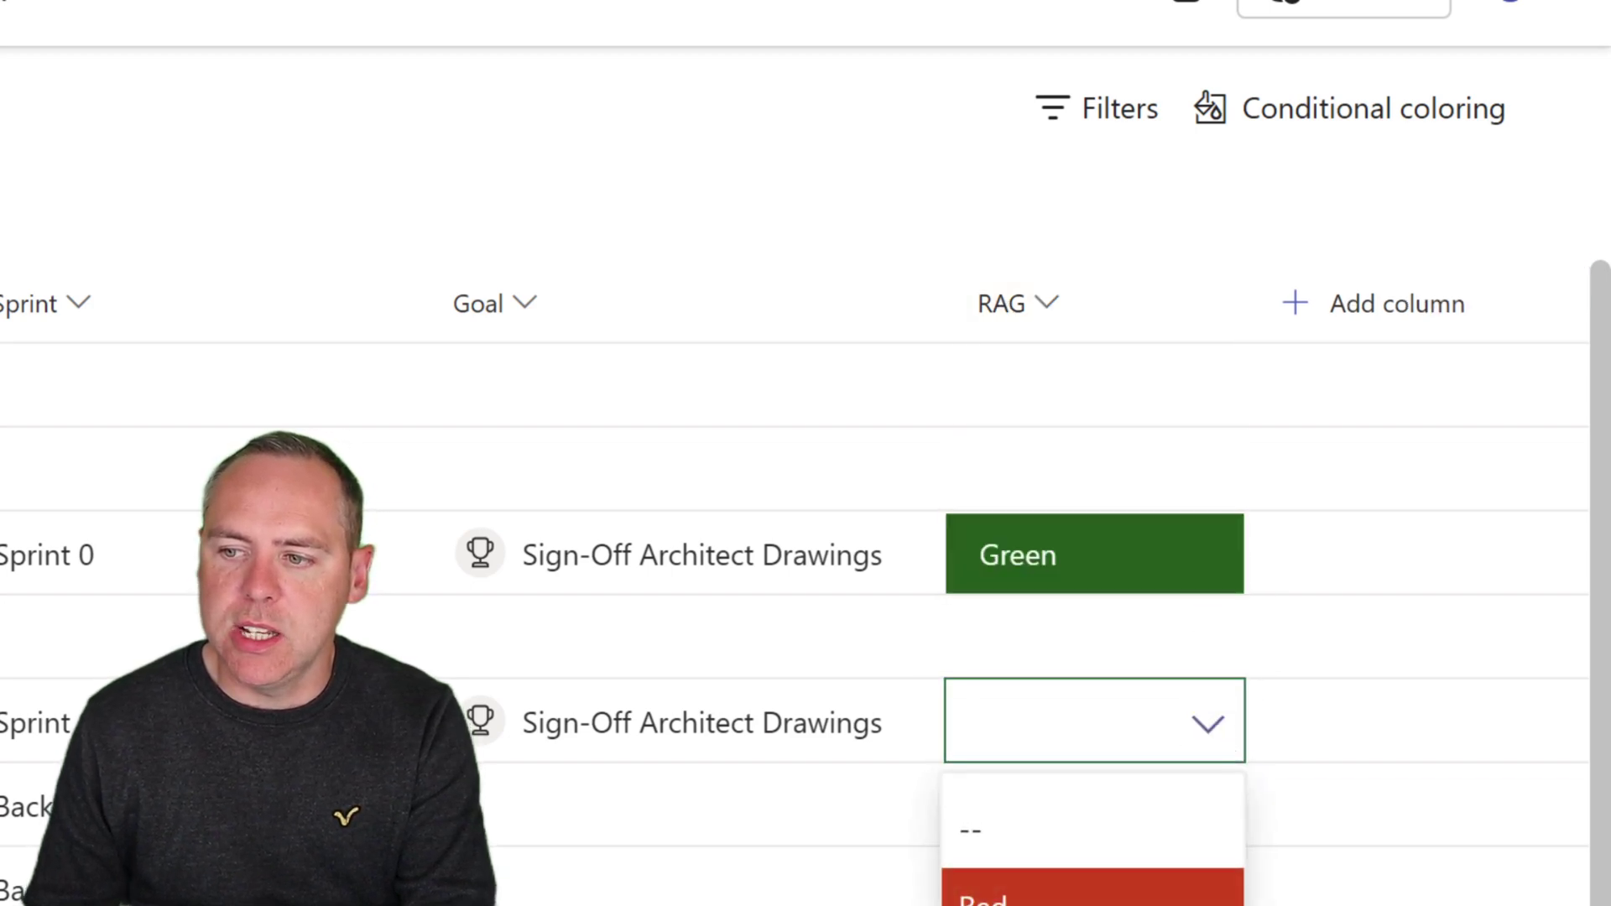
pyautogui.click(1091, 905)
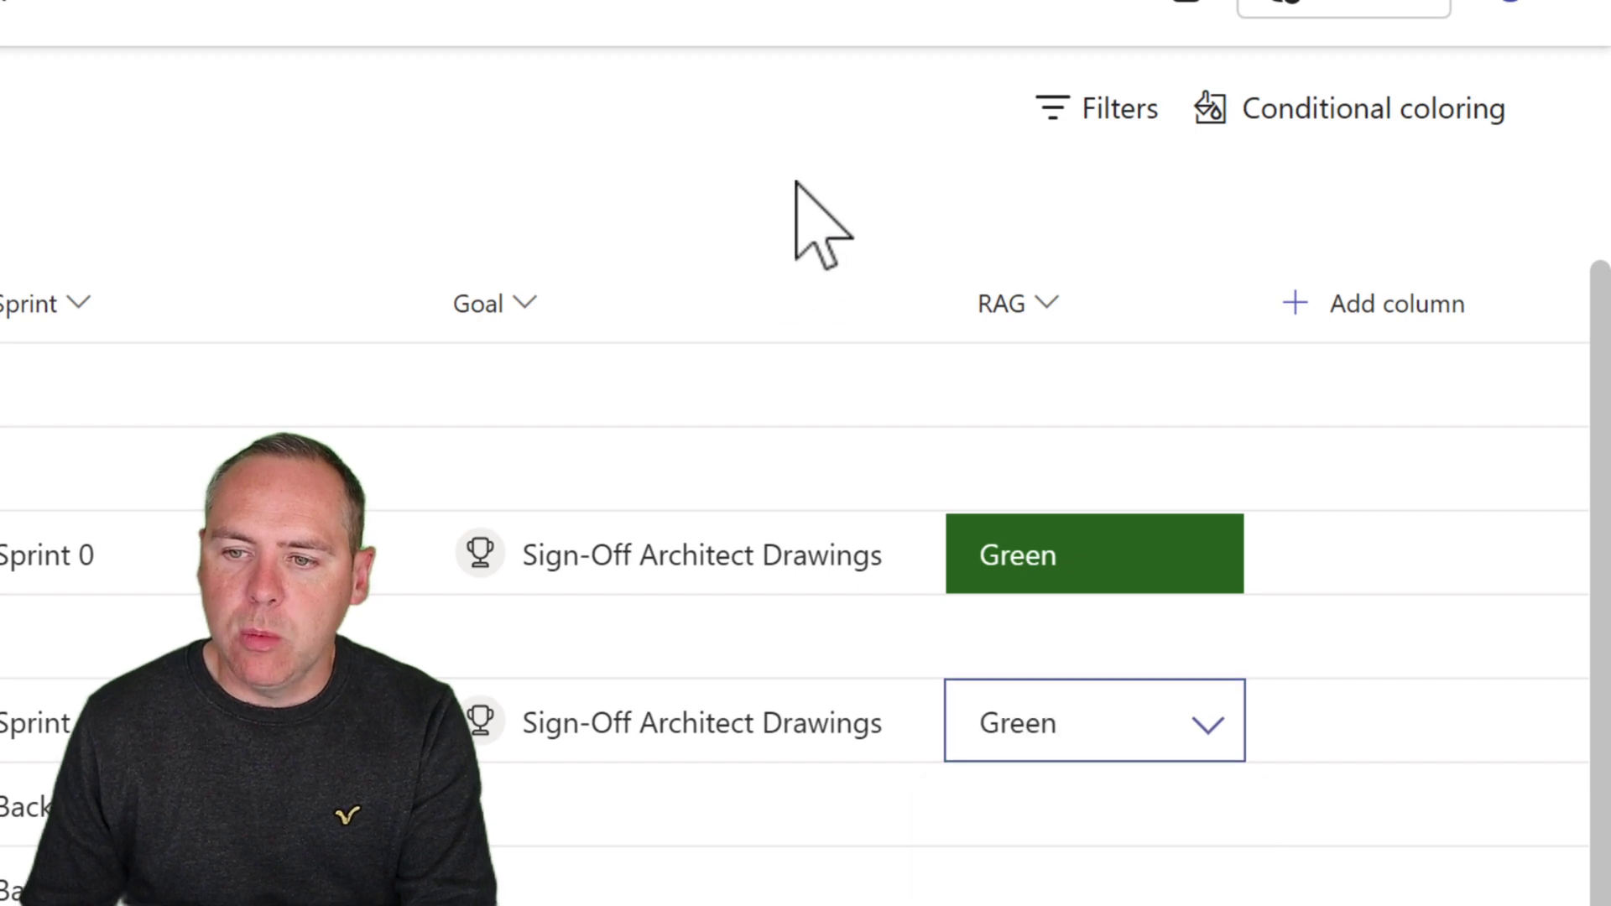
# Step: Check the RAG options in the task's details pane
pyautogui.hscroll(-5, 806, 587)
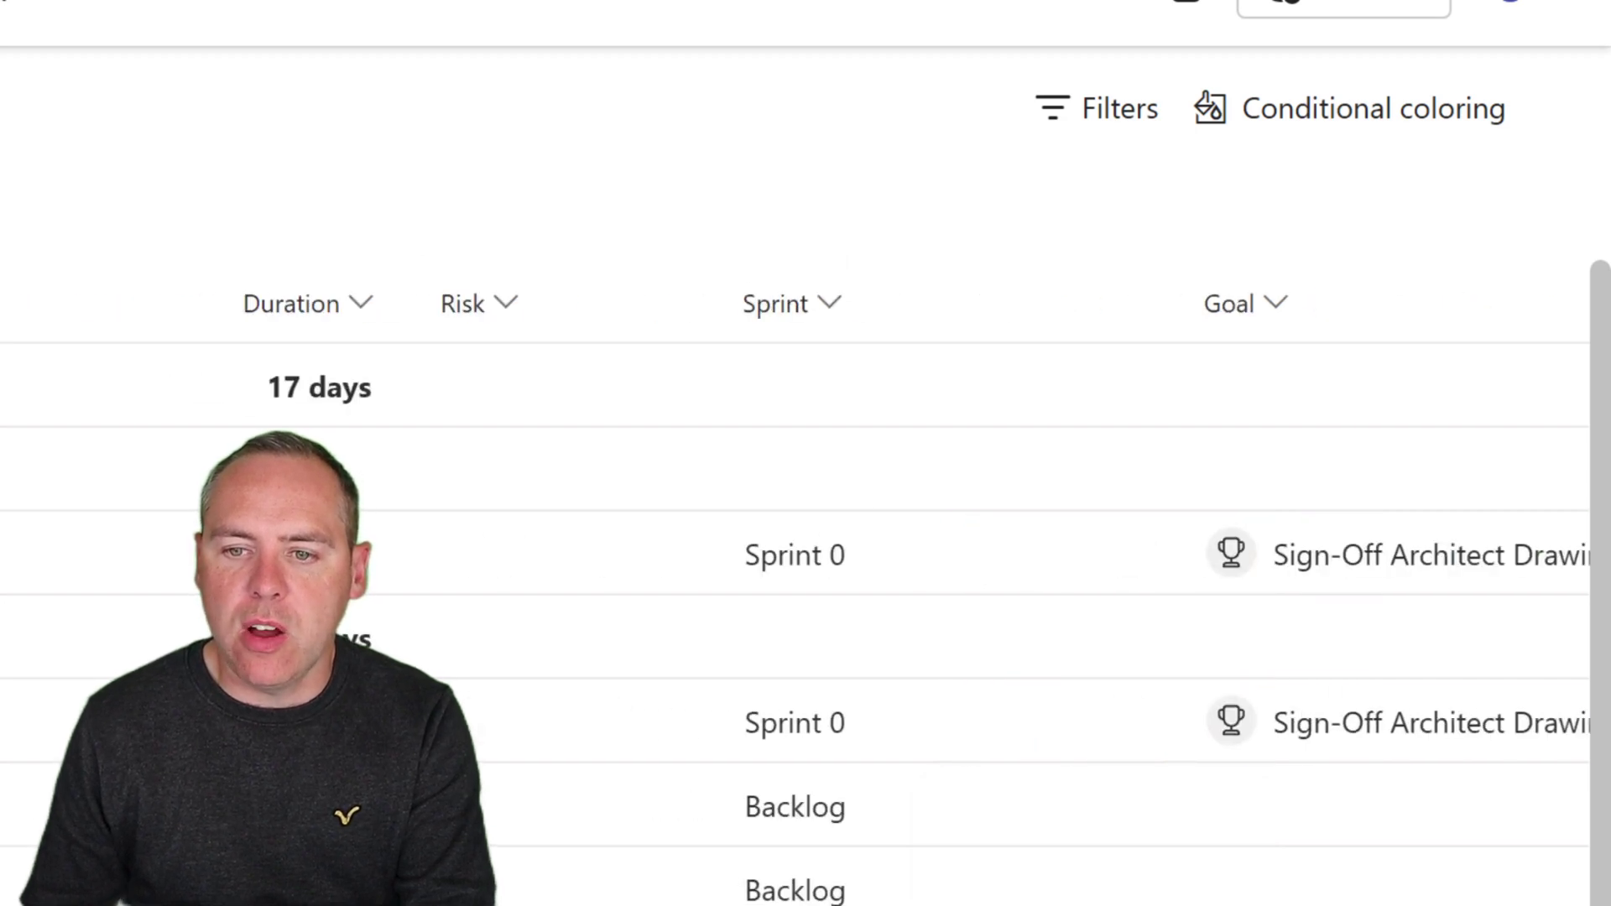
pyautogui.scroll(-5, 1055, 756)
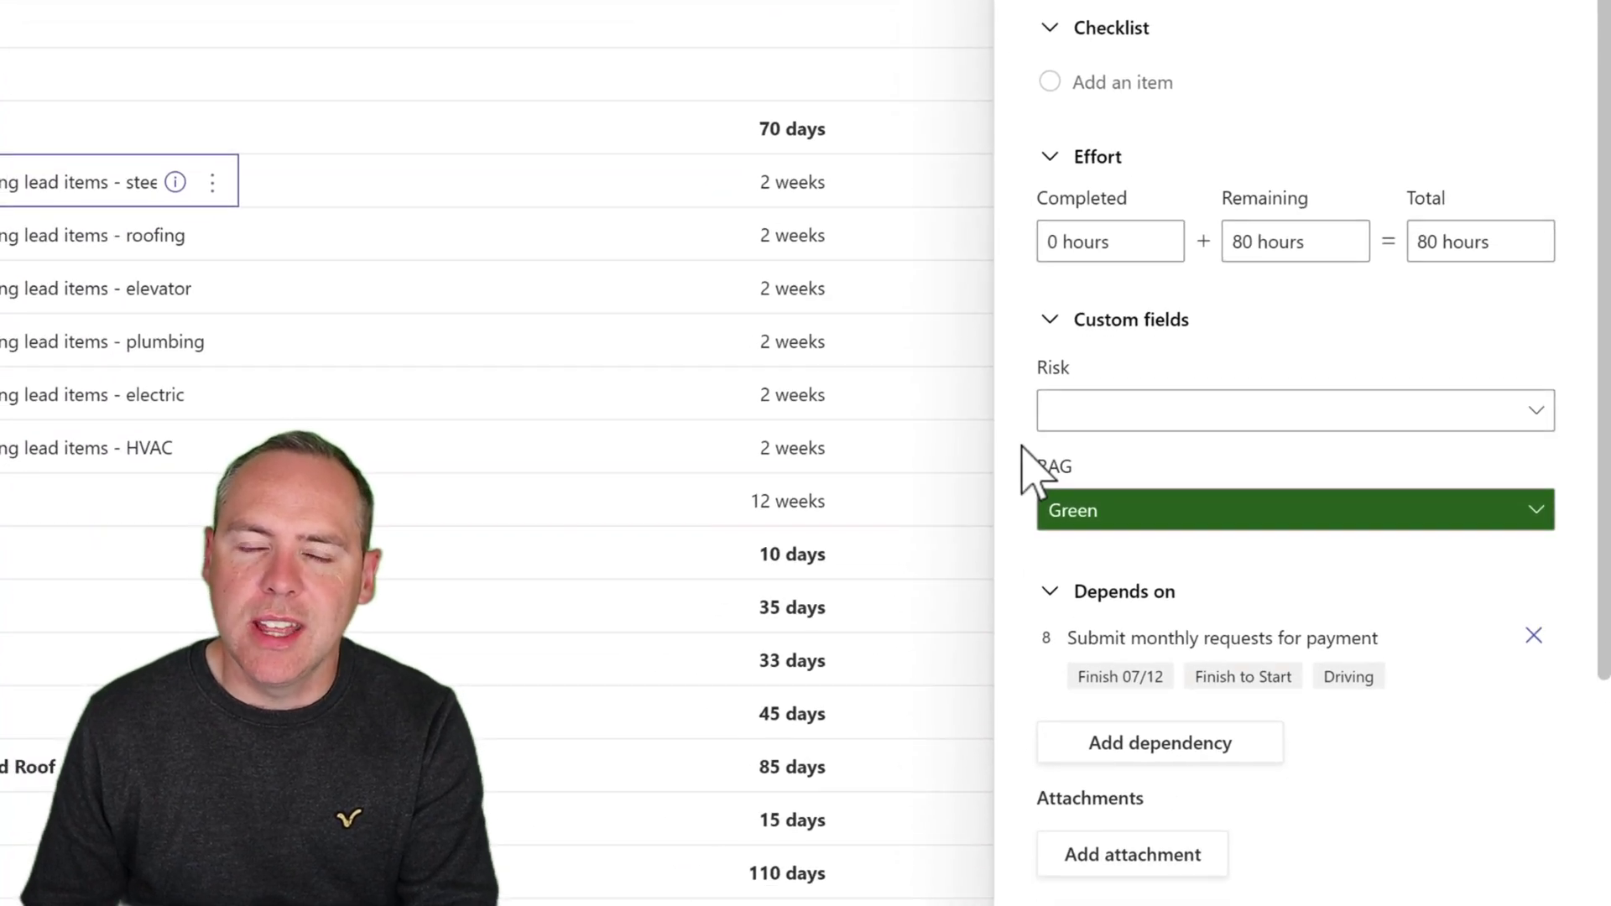
pyautogui.click(1154, 517)
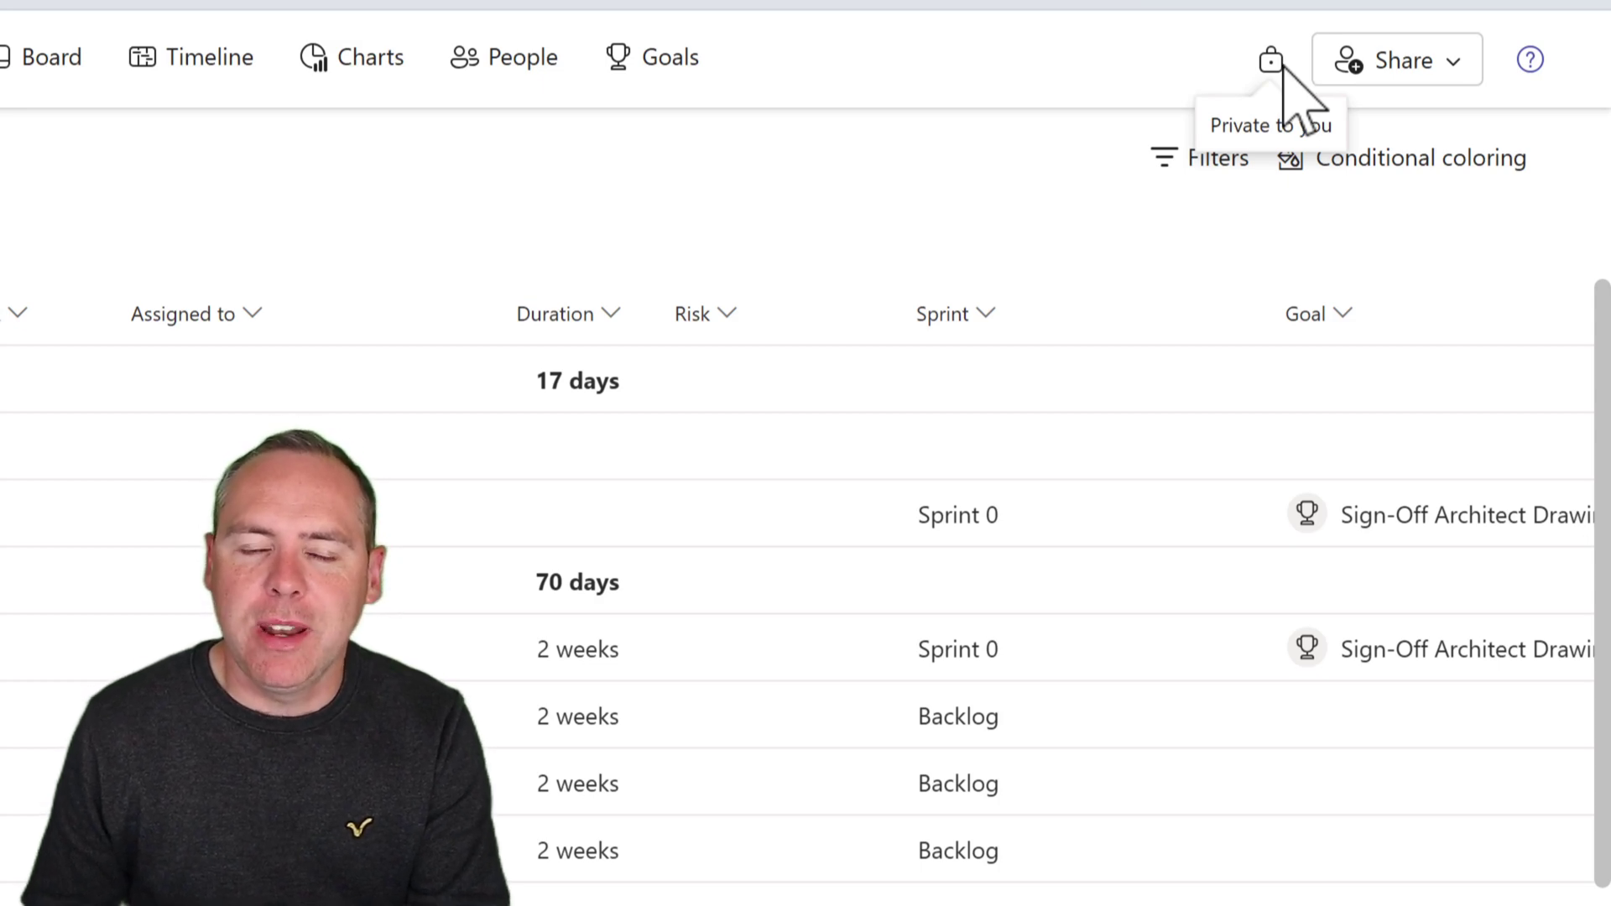
# Step: Begin sharing the plan, look at the existing-group option, then return to creating a new group
pyautogui.click(1404, 60)
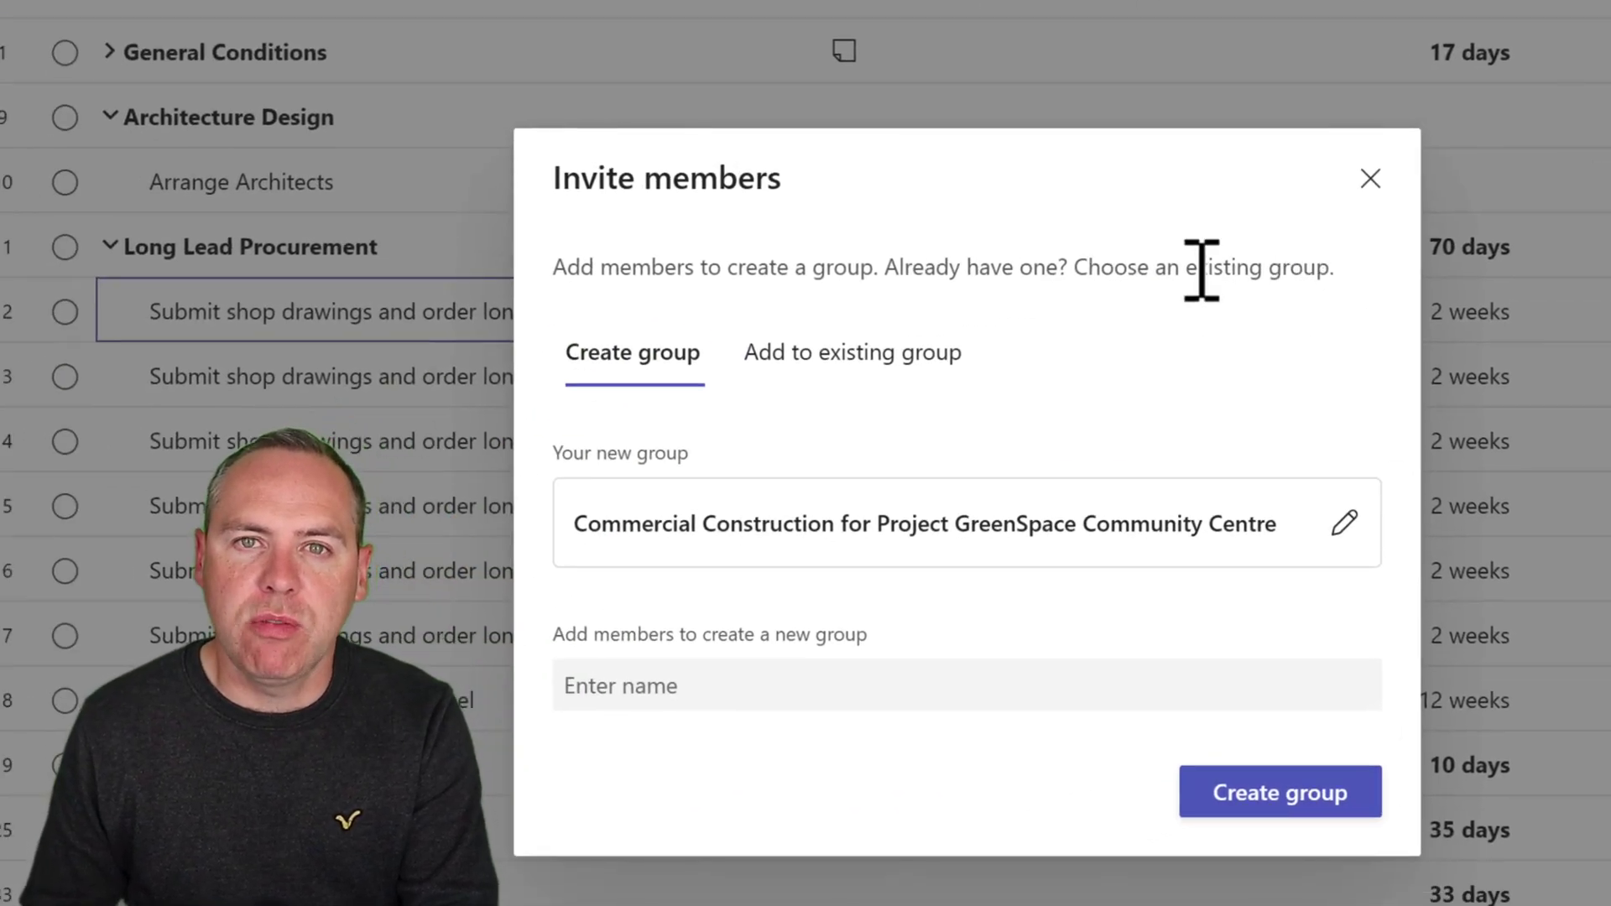
pyautogui.click(926, 366)
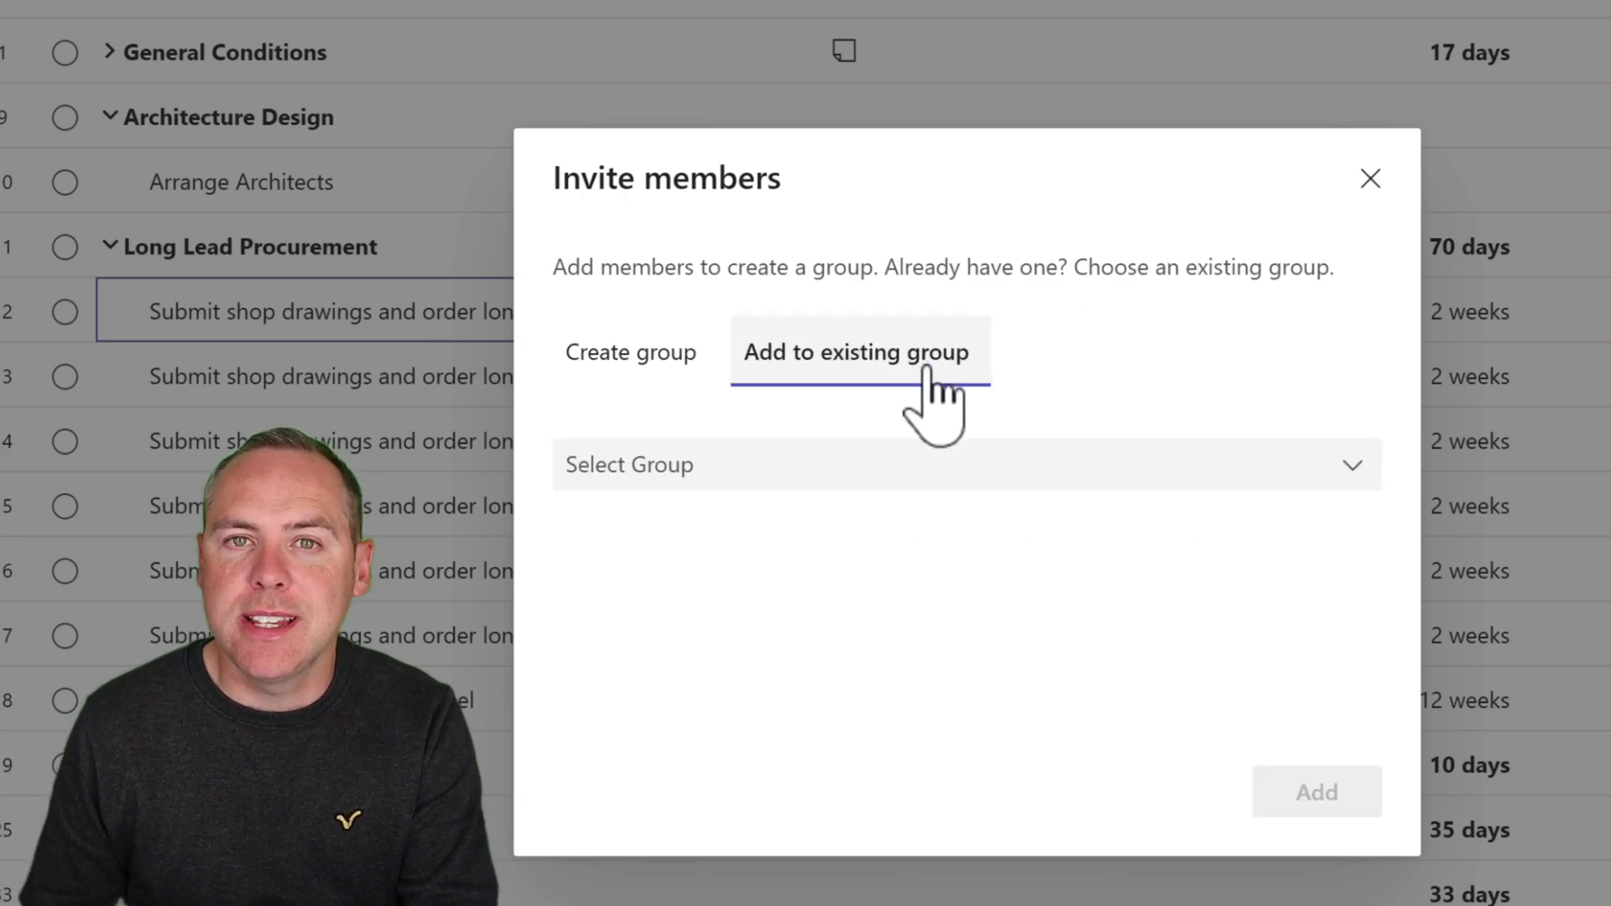
pyautogui.click(640, 391)
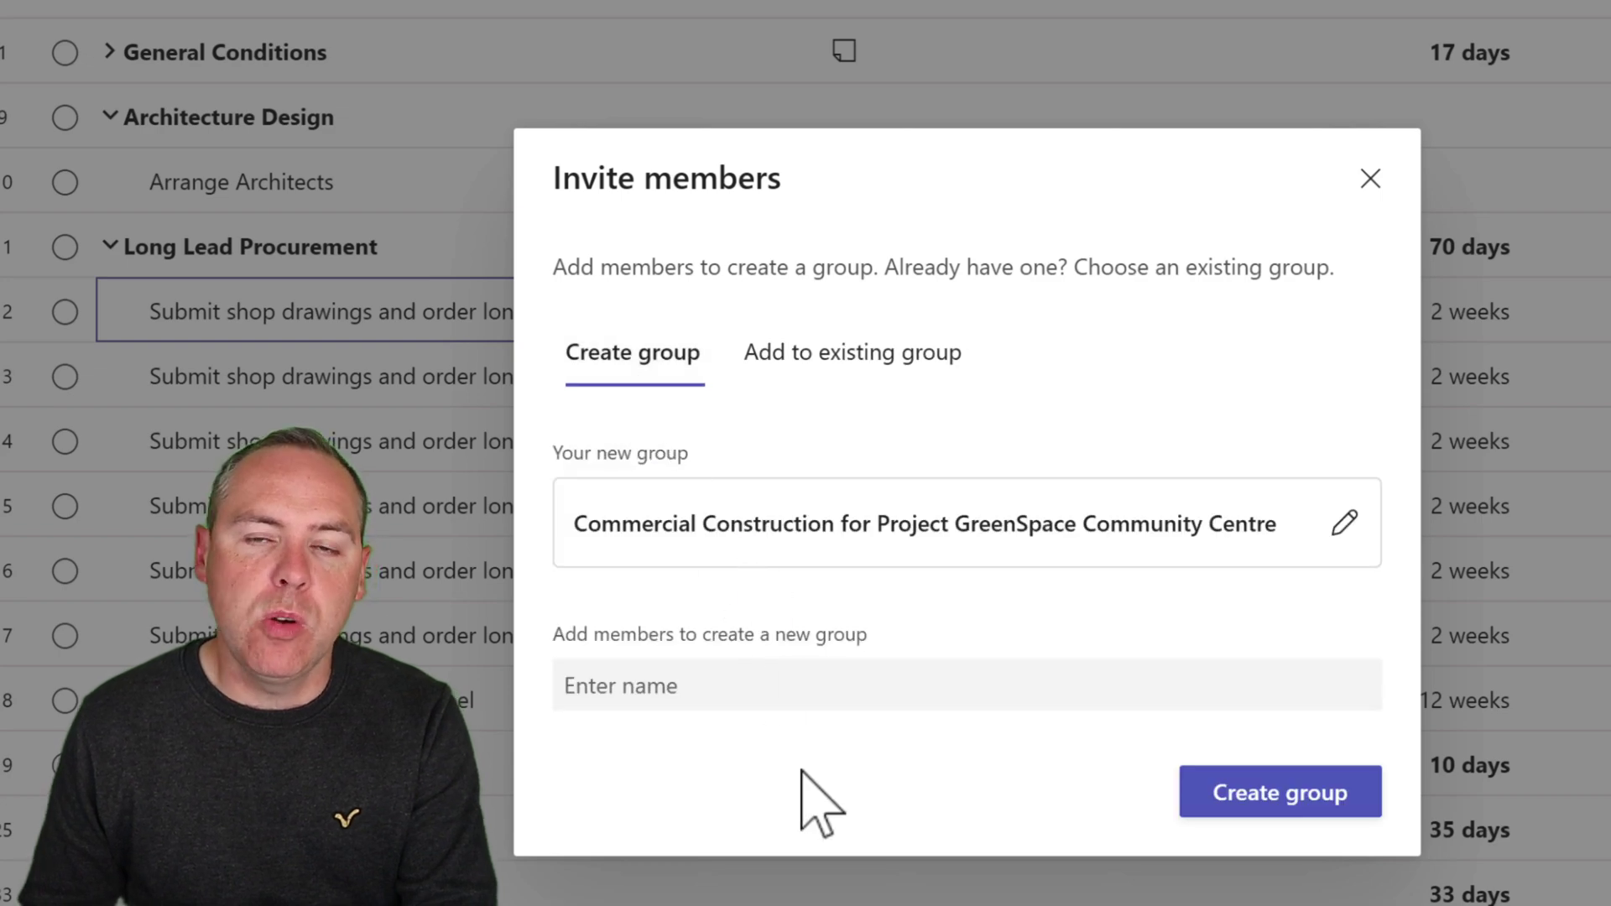
# Step: Add two colleagues as members, create the new group and dismiss the confirmation
pyautogui.click(757, 689)
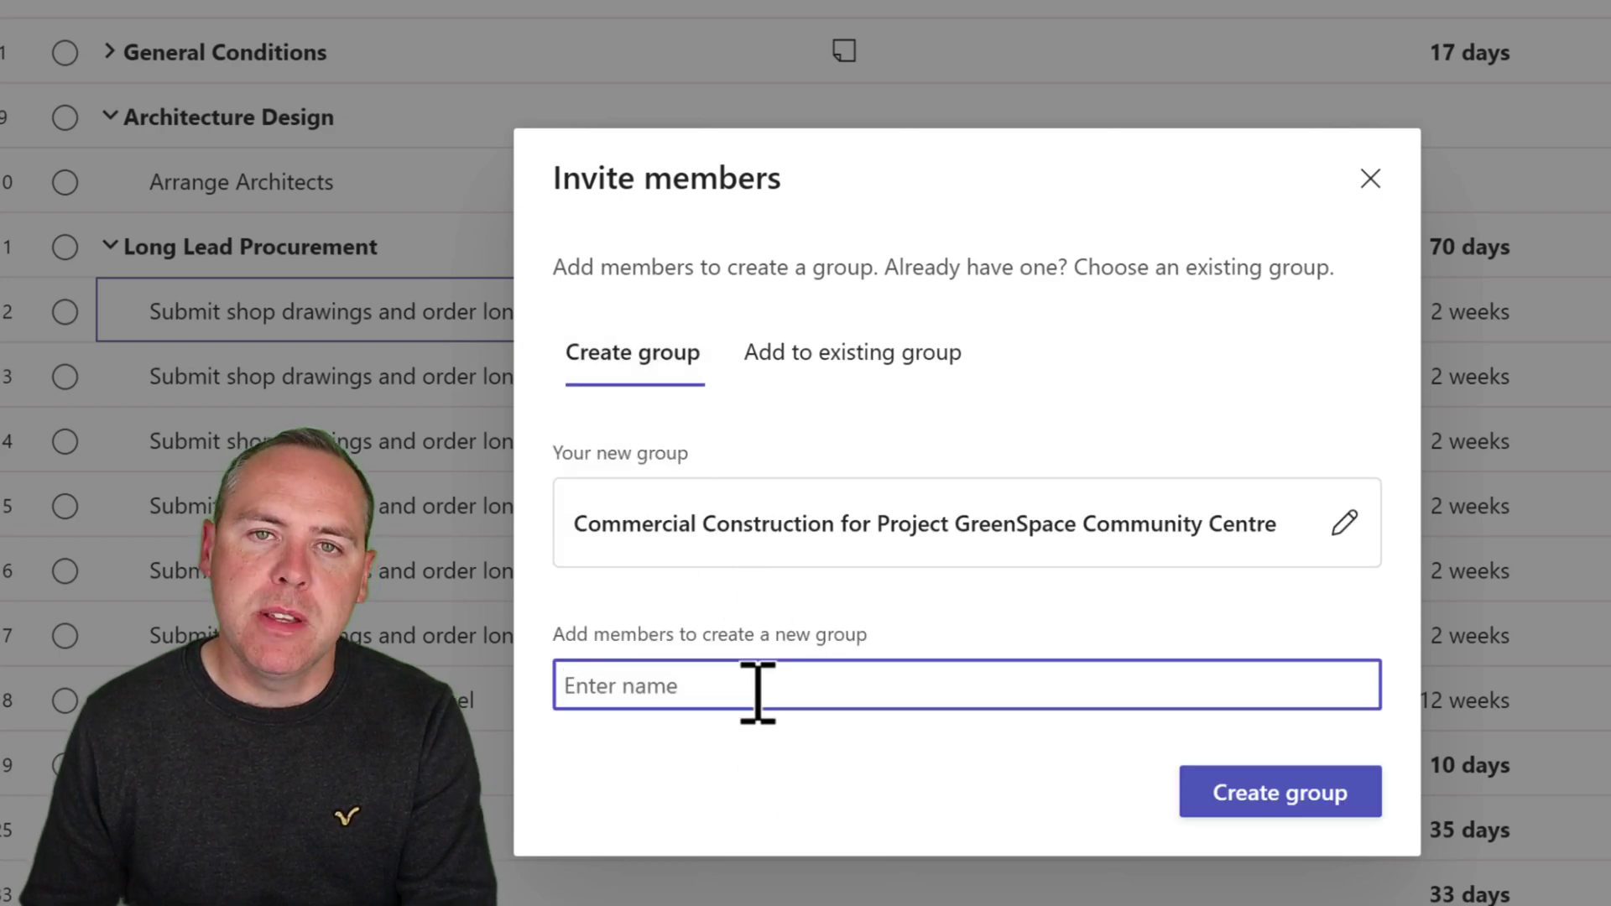
pyautogui.write('Matthew Burrell')
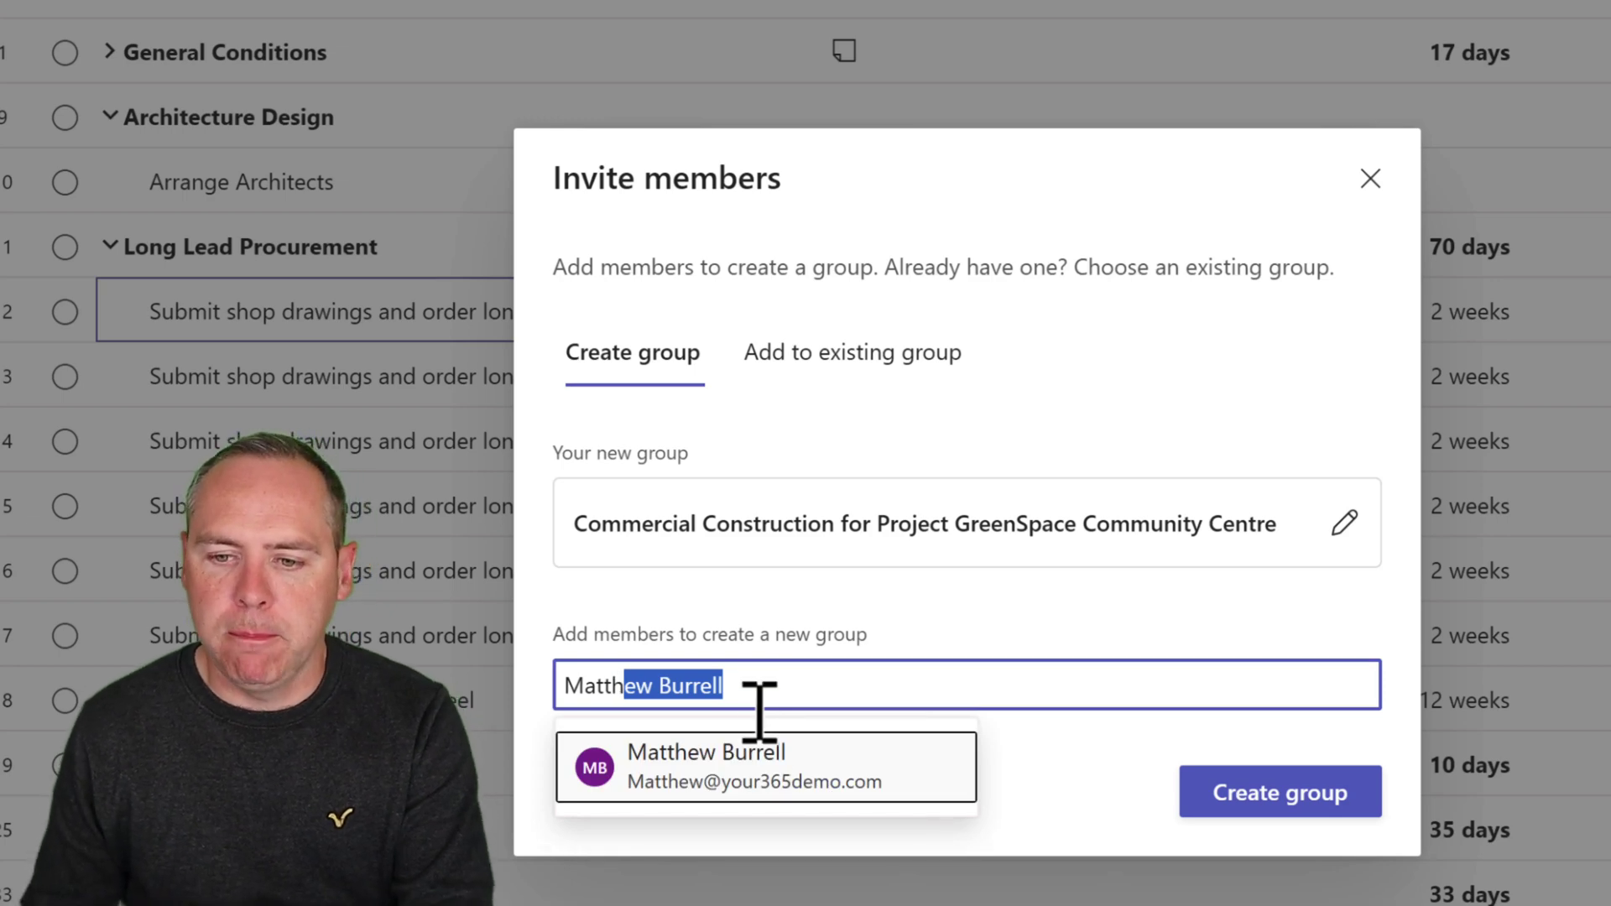
pyautogui.click(759, 784)
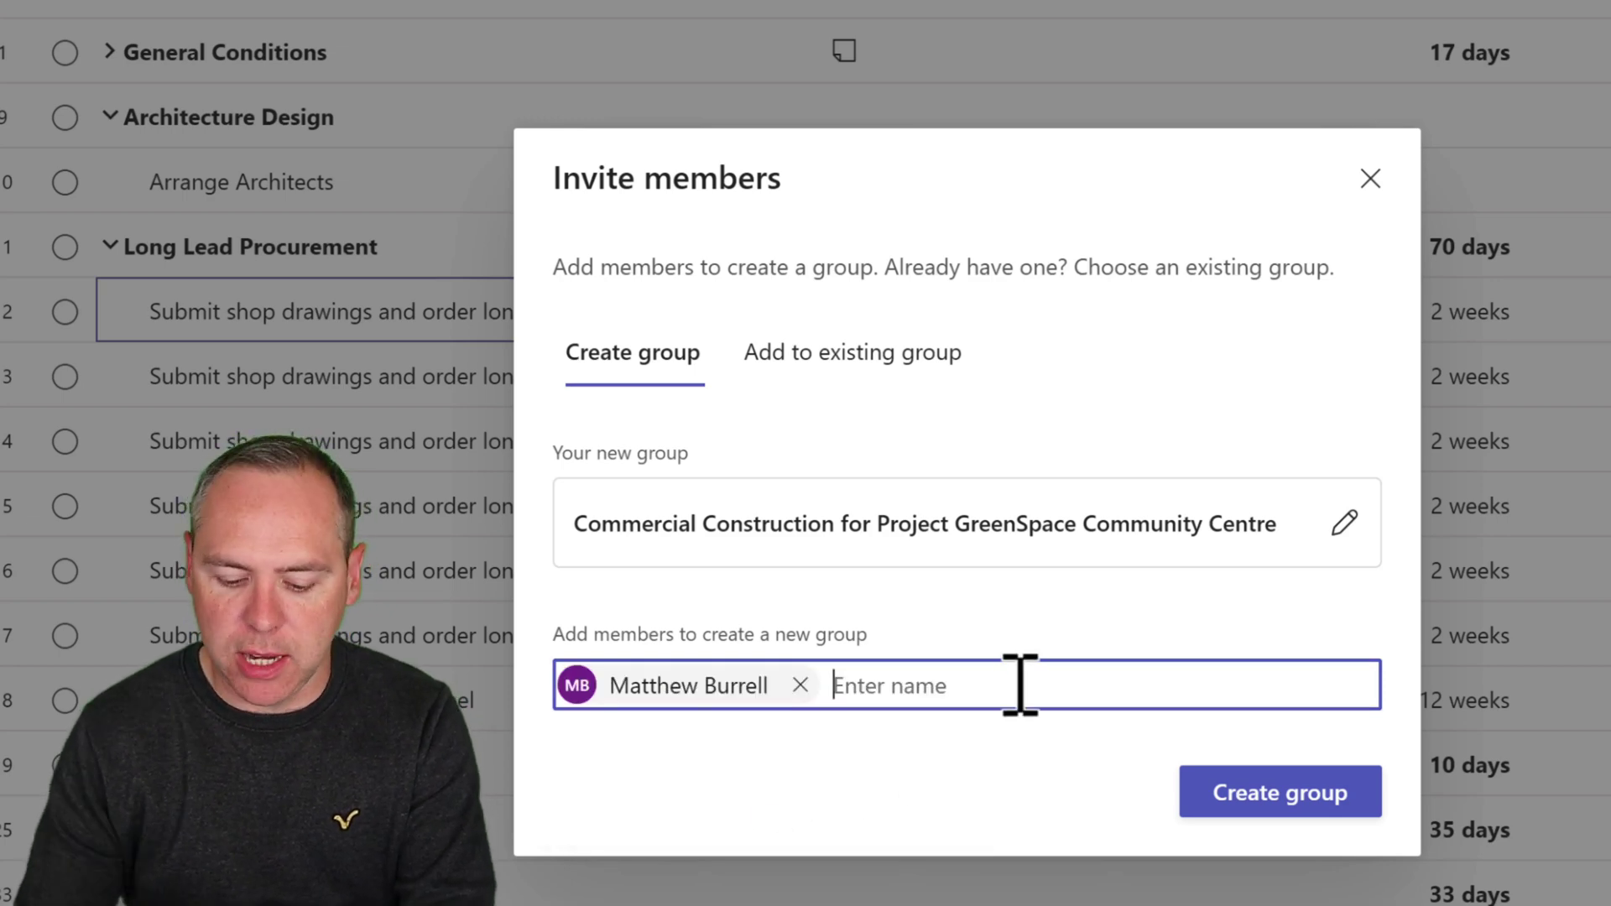
pyautogui.write('Nestor Wilkes')
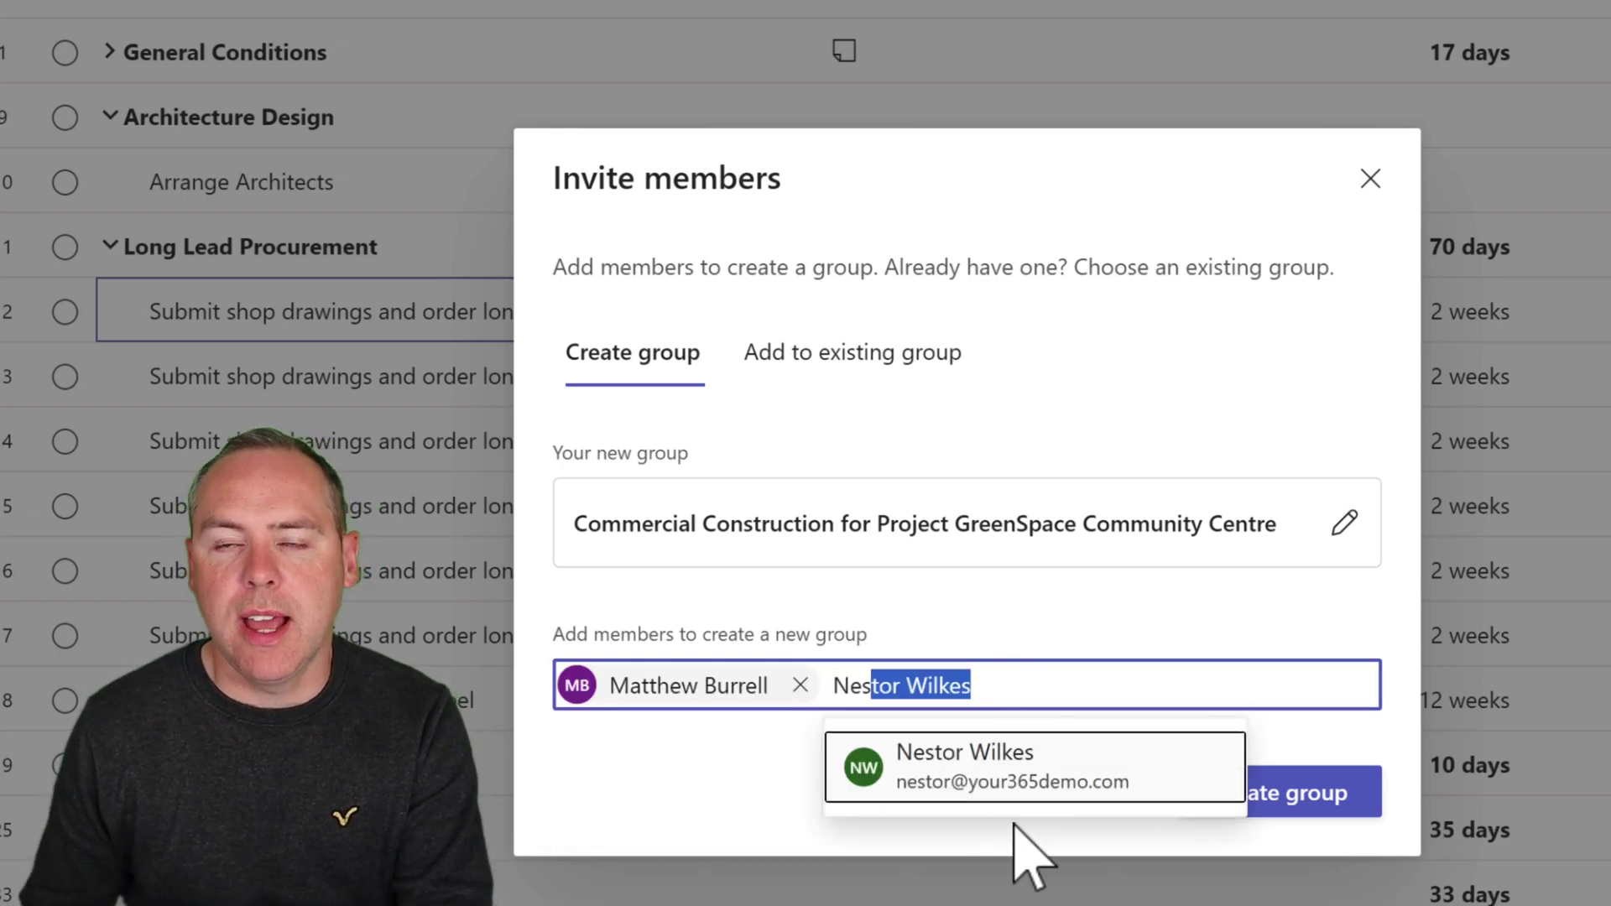
pyautogui.click(1041, 805)
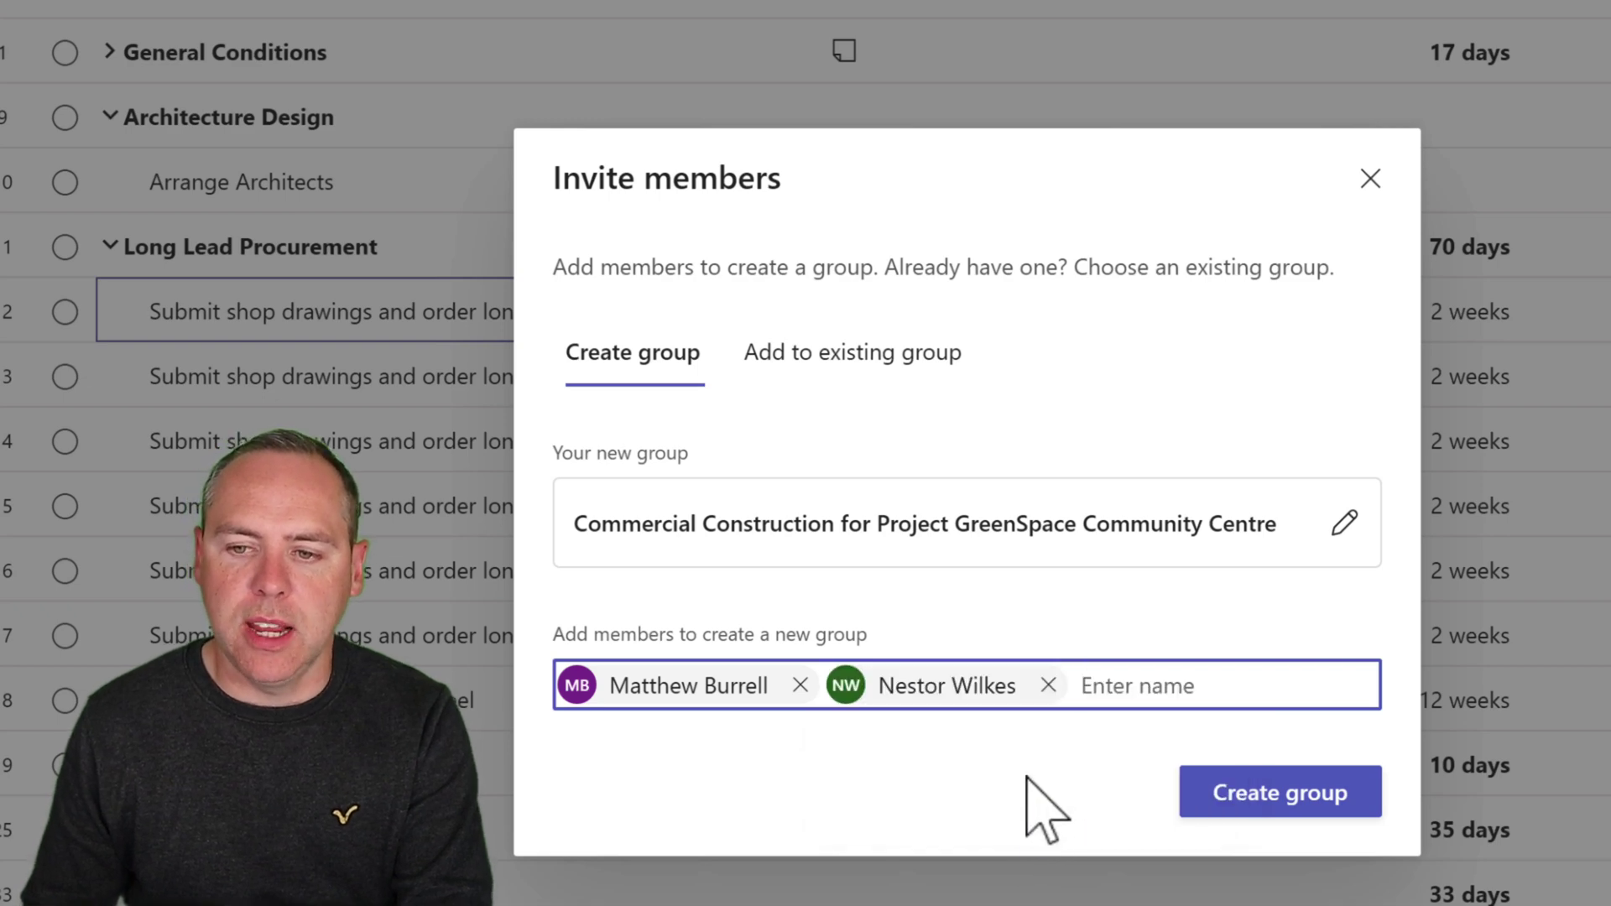
pyautogui.click(1259, 806)
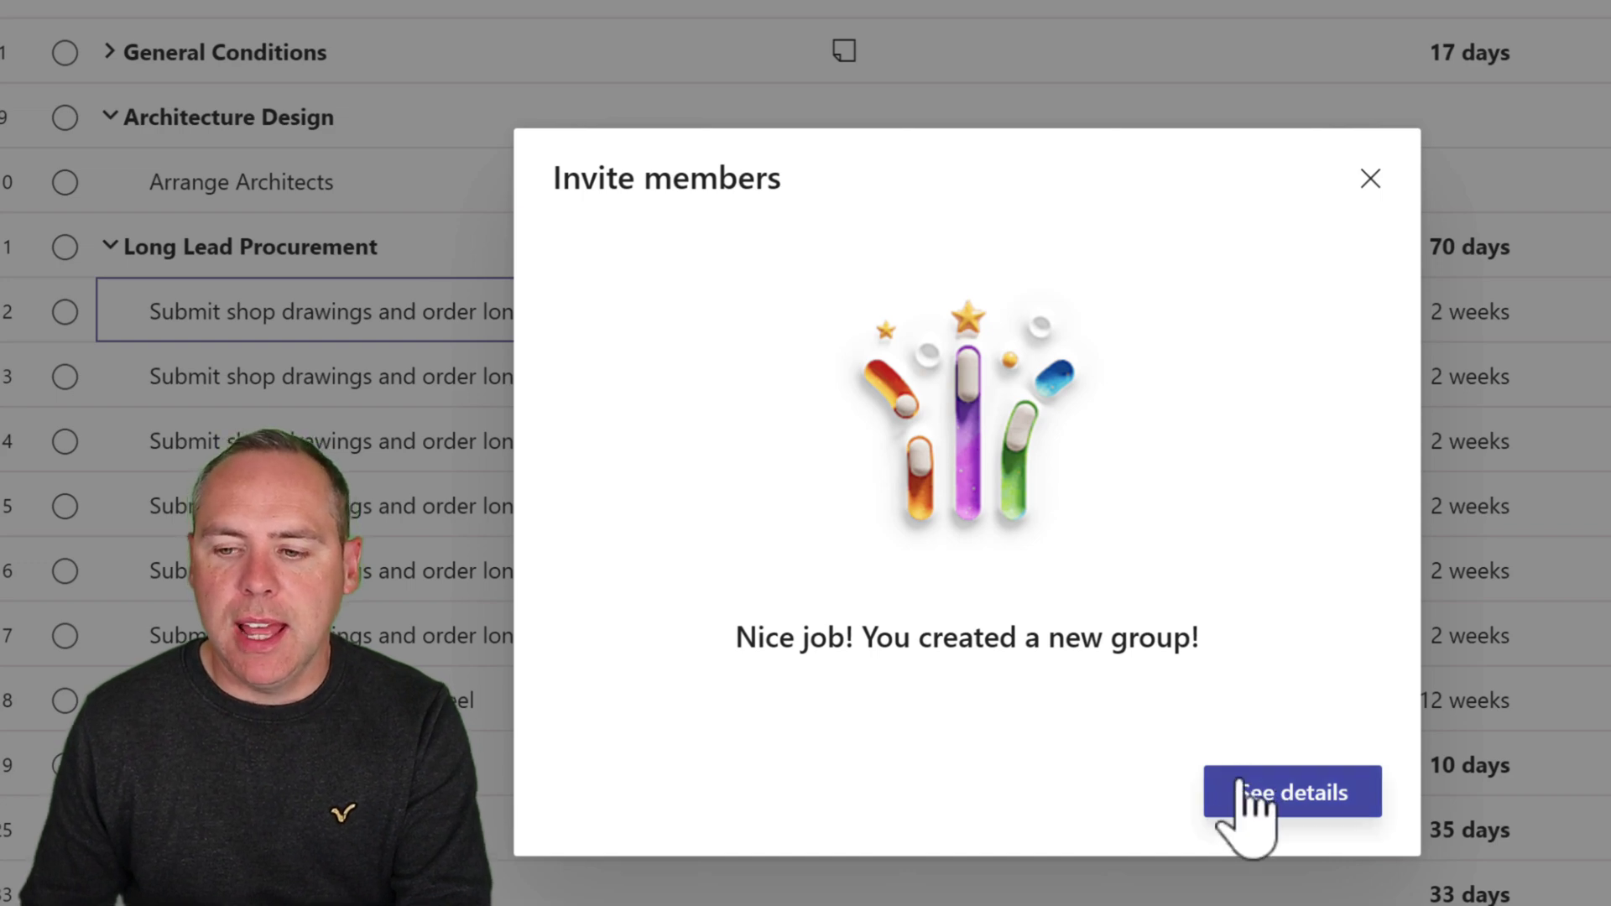
pyautogui.click(1369, 179)
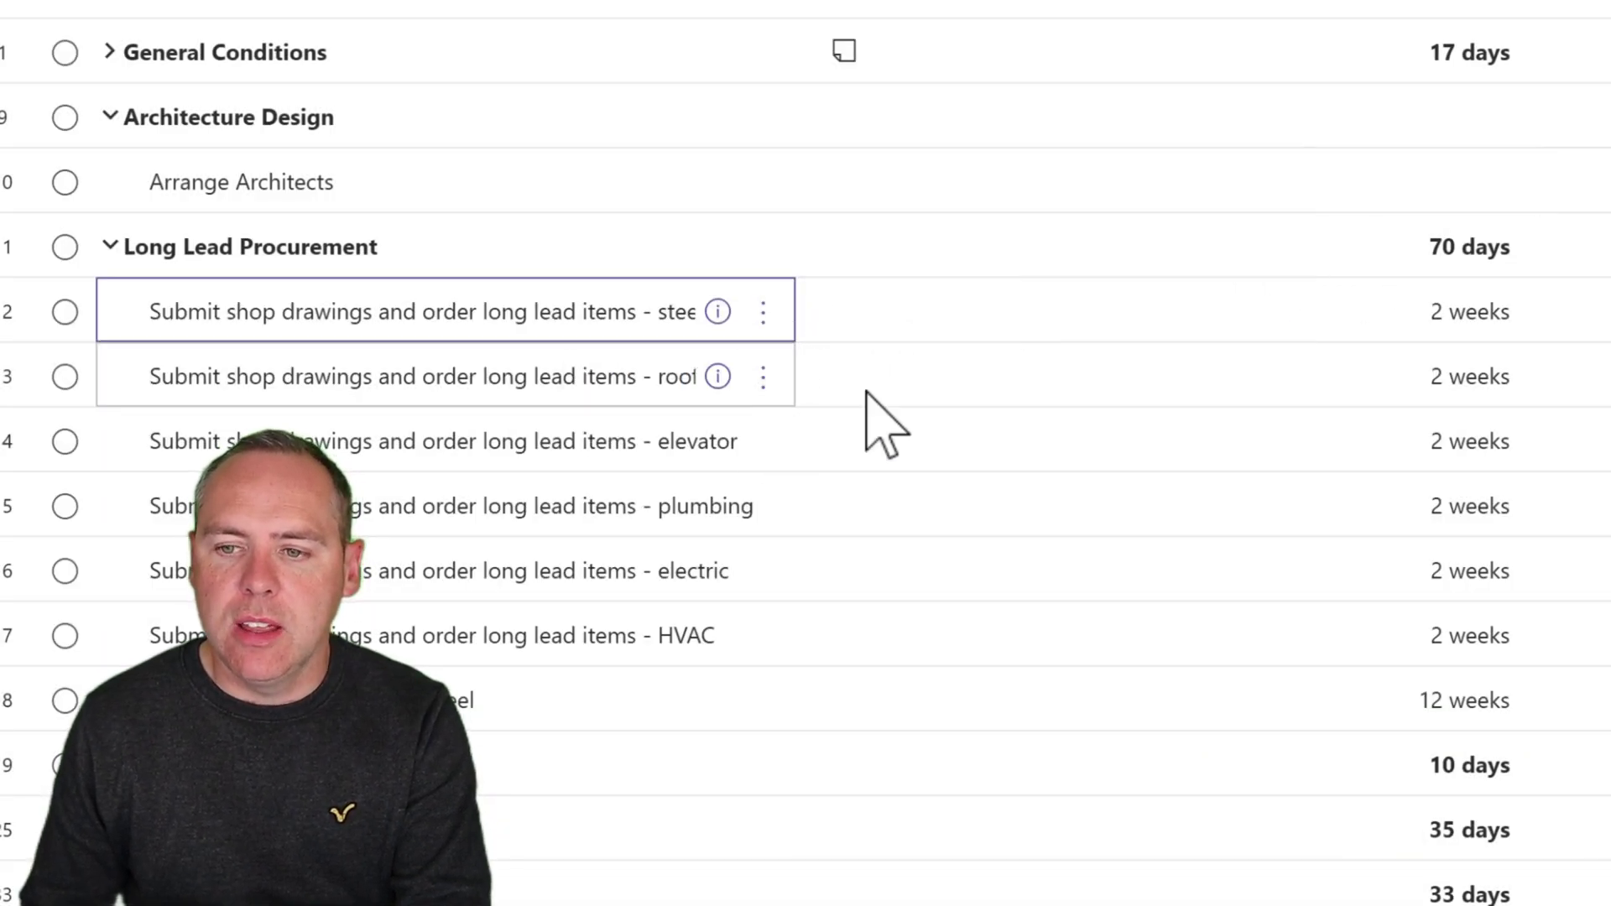
# Step: Assign the steel, roofing and elevator long-lead tasks to three different members
pyautogui.click(1273, 313)
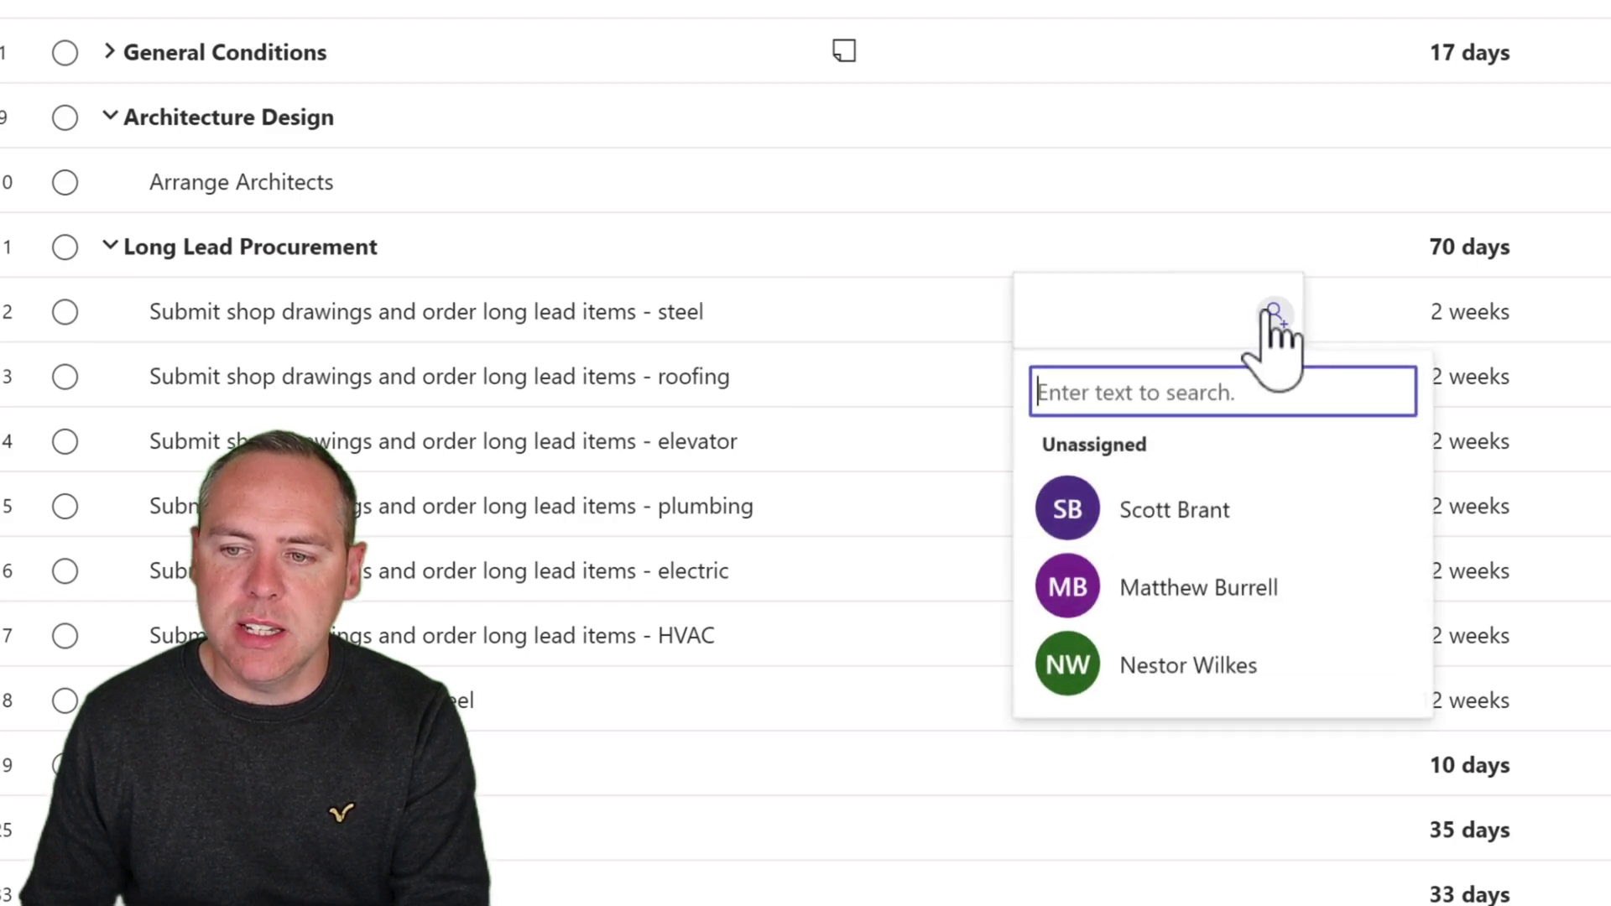
pyautogui.click(1209, 520)
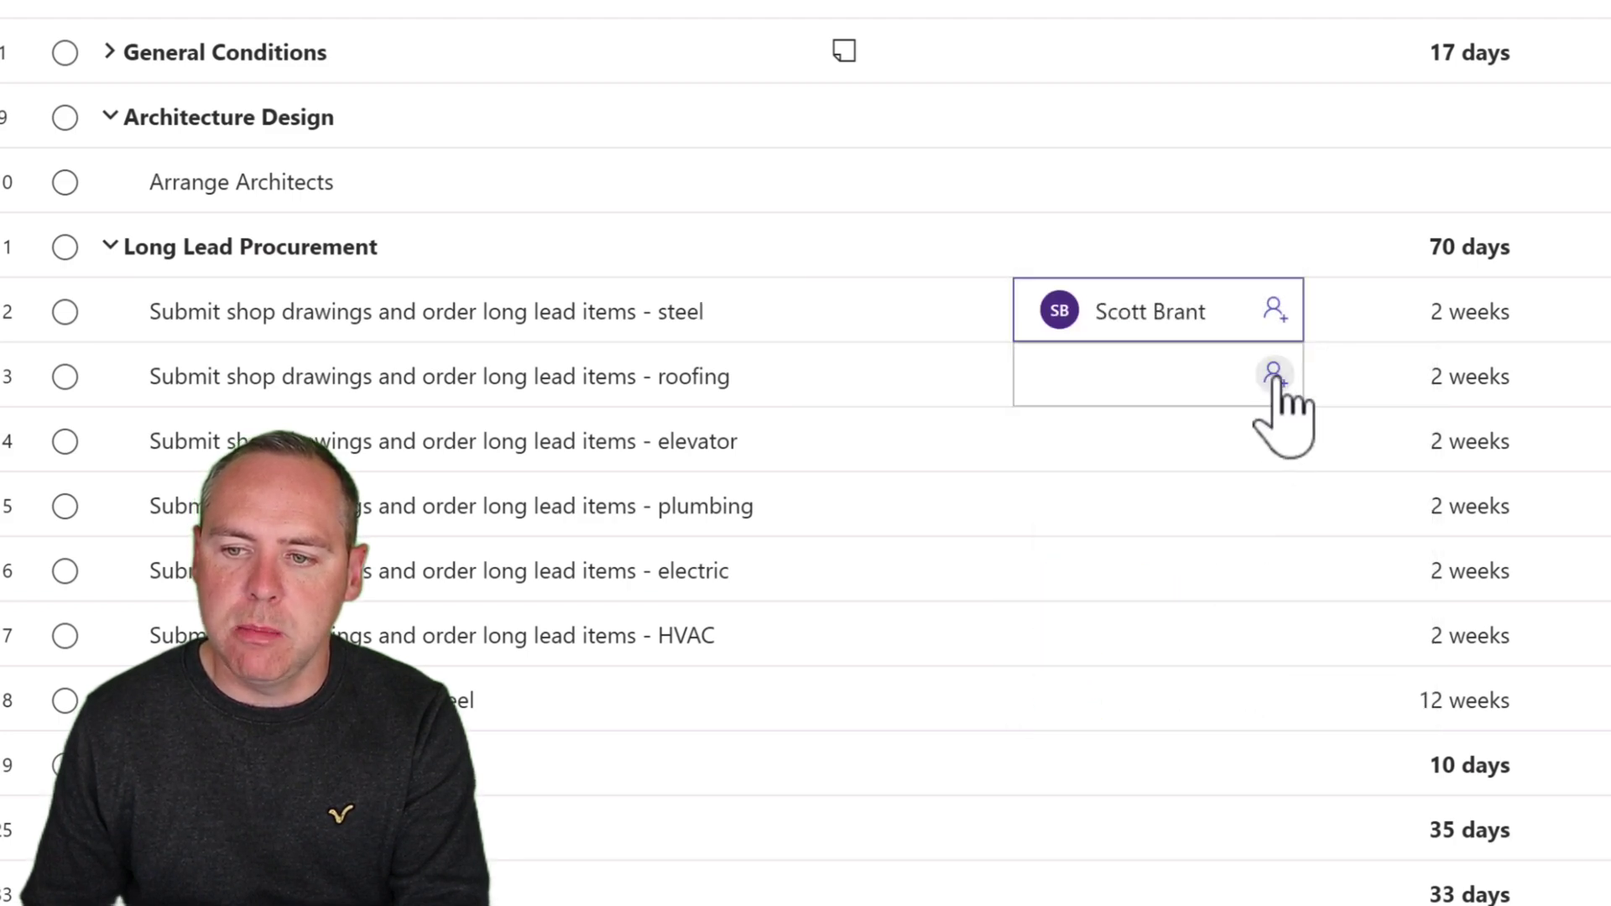
pyautogui.click(1273, 379)
pyautogui.click(1208, 650)
pyautogui.click(1274, 443)
pyautogui.click(1161, 794)
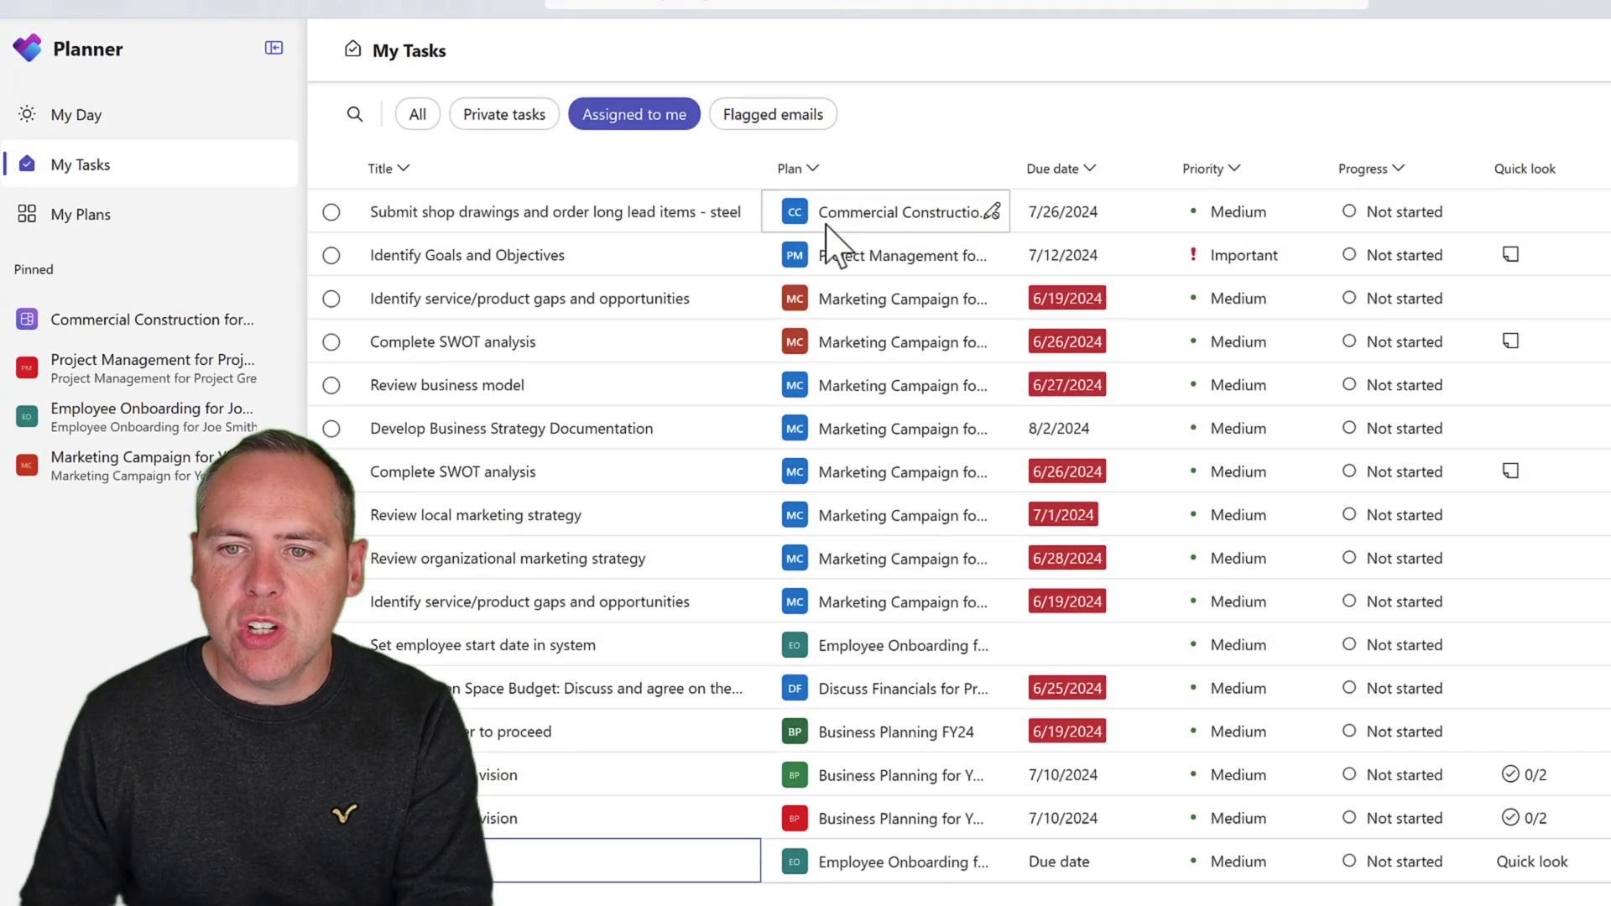
# Step: Open the steel shop drawings task's details from My Tasks
pyautogui.click(709, 213)
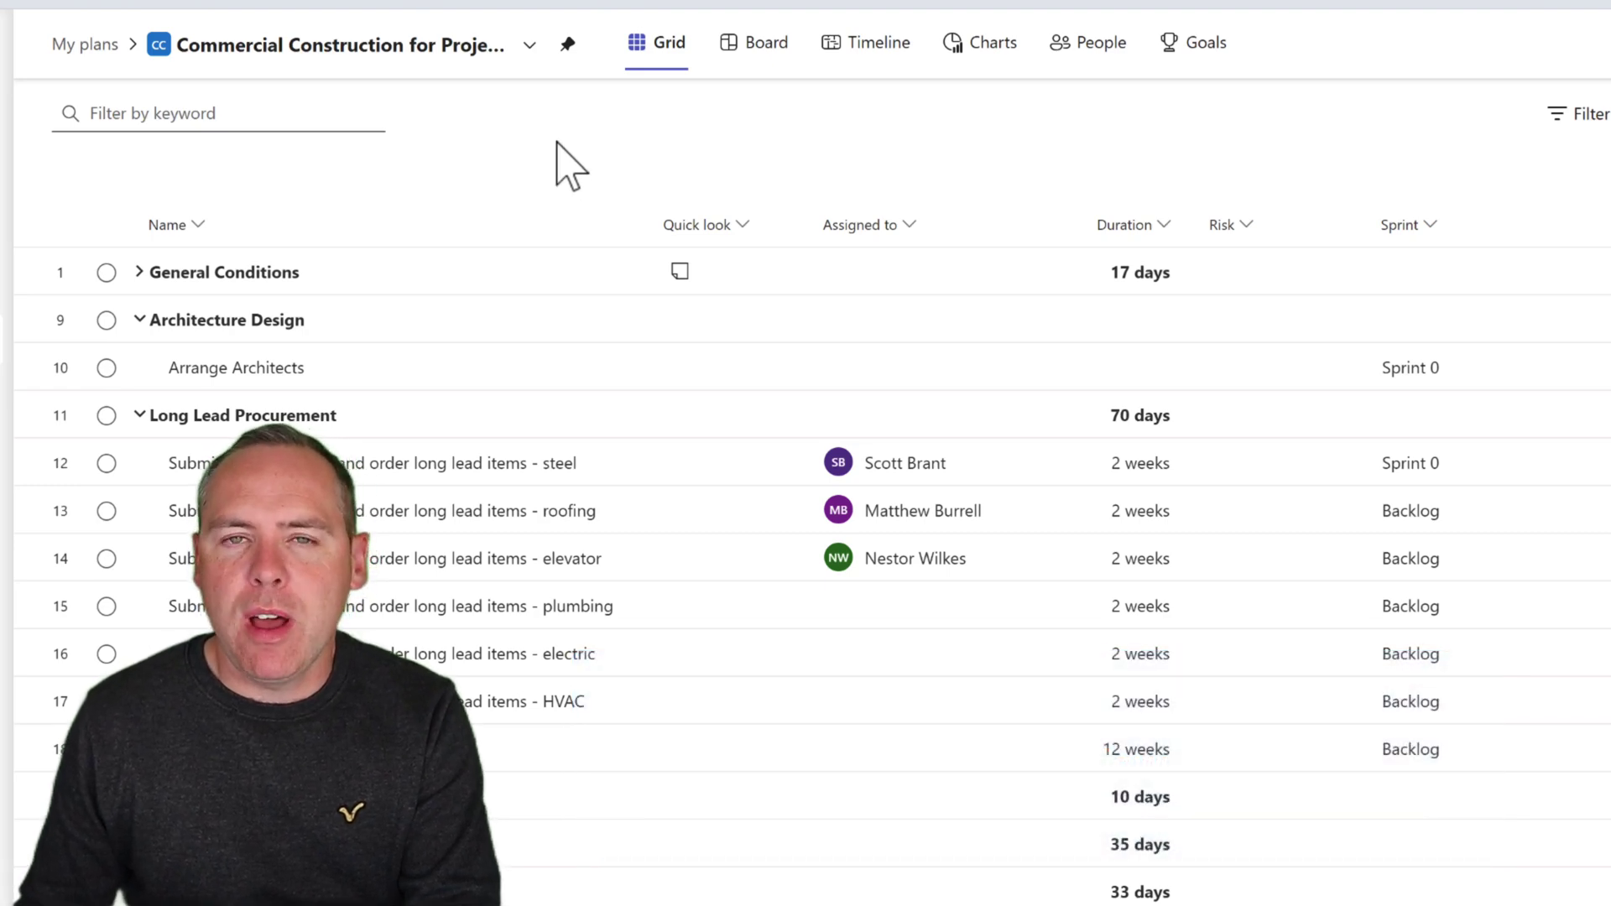
# Step: In Timeline view, change the first shop drawings task's finish from 07/26 to 07/31/2024
pyautogui.click(868, 61)
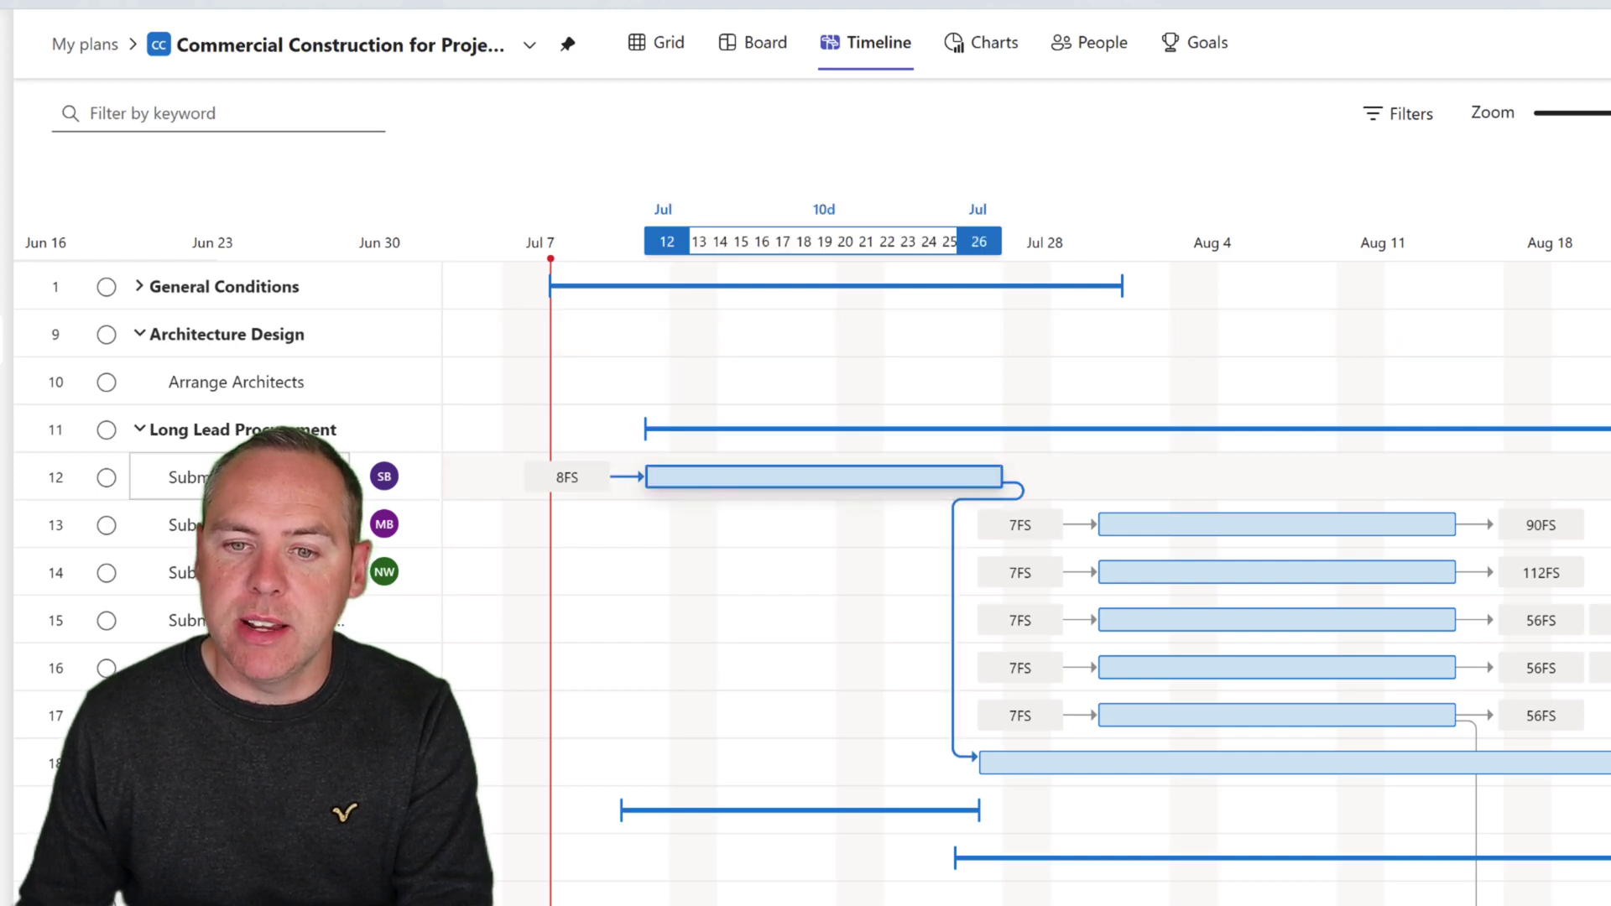
pyautogui.click(336, 477)
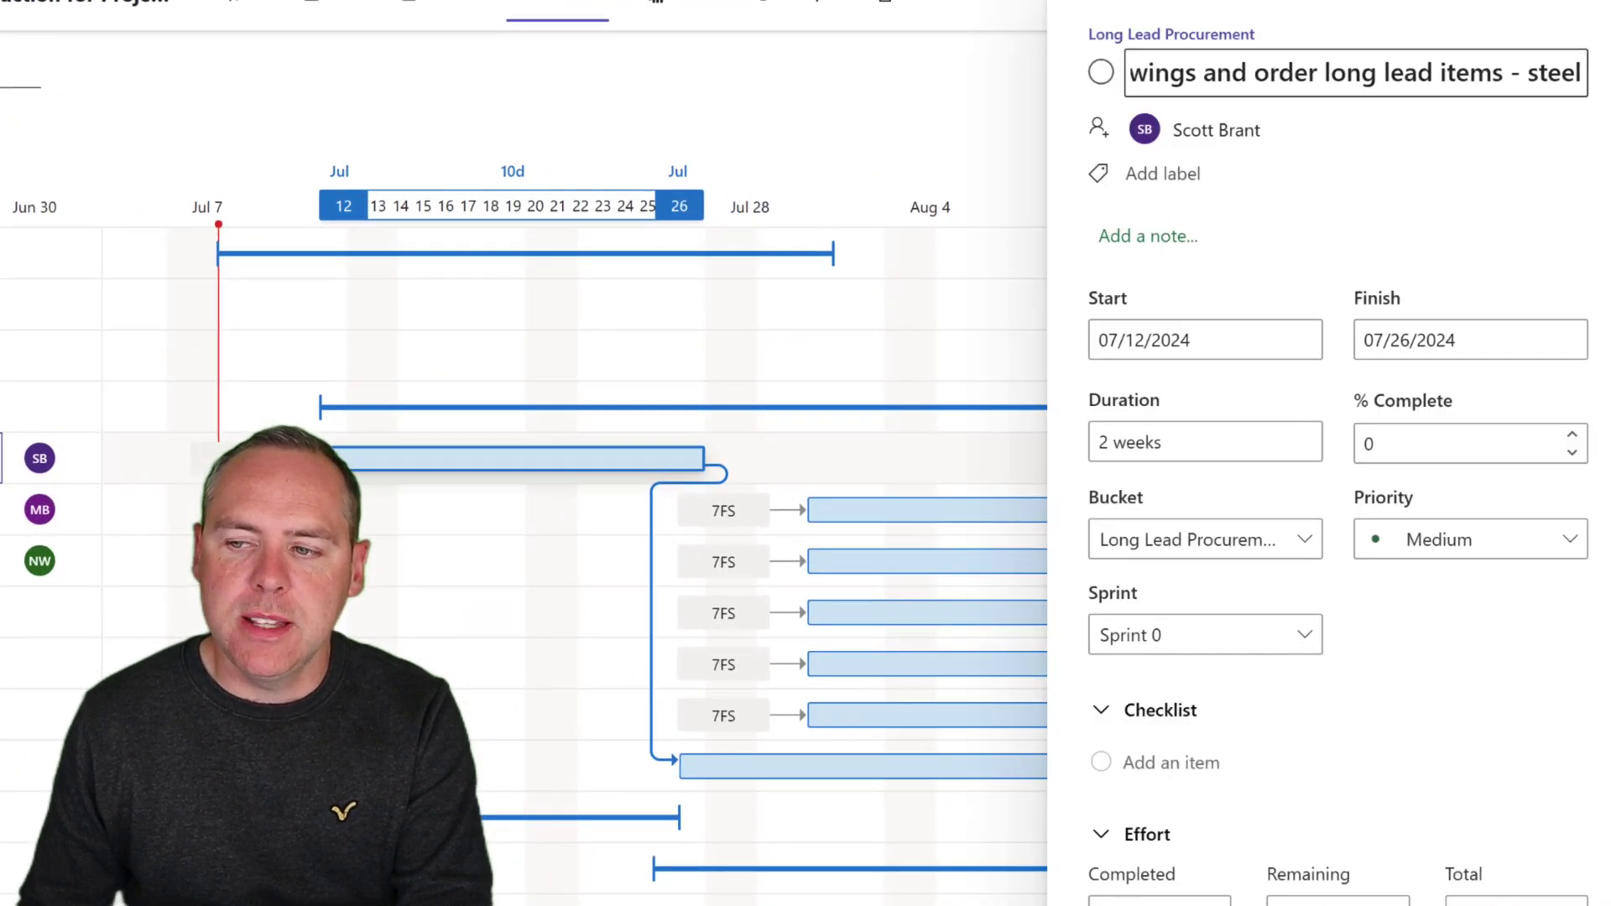
pyautogui.click(1528, 352)
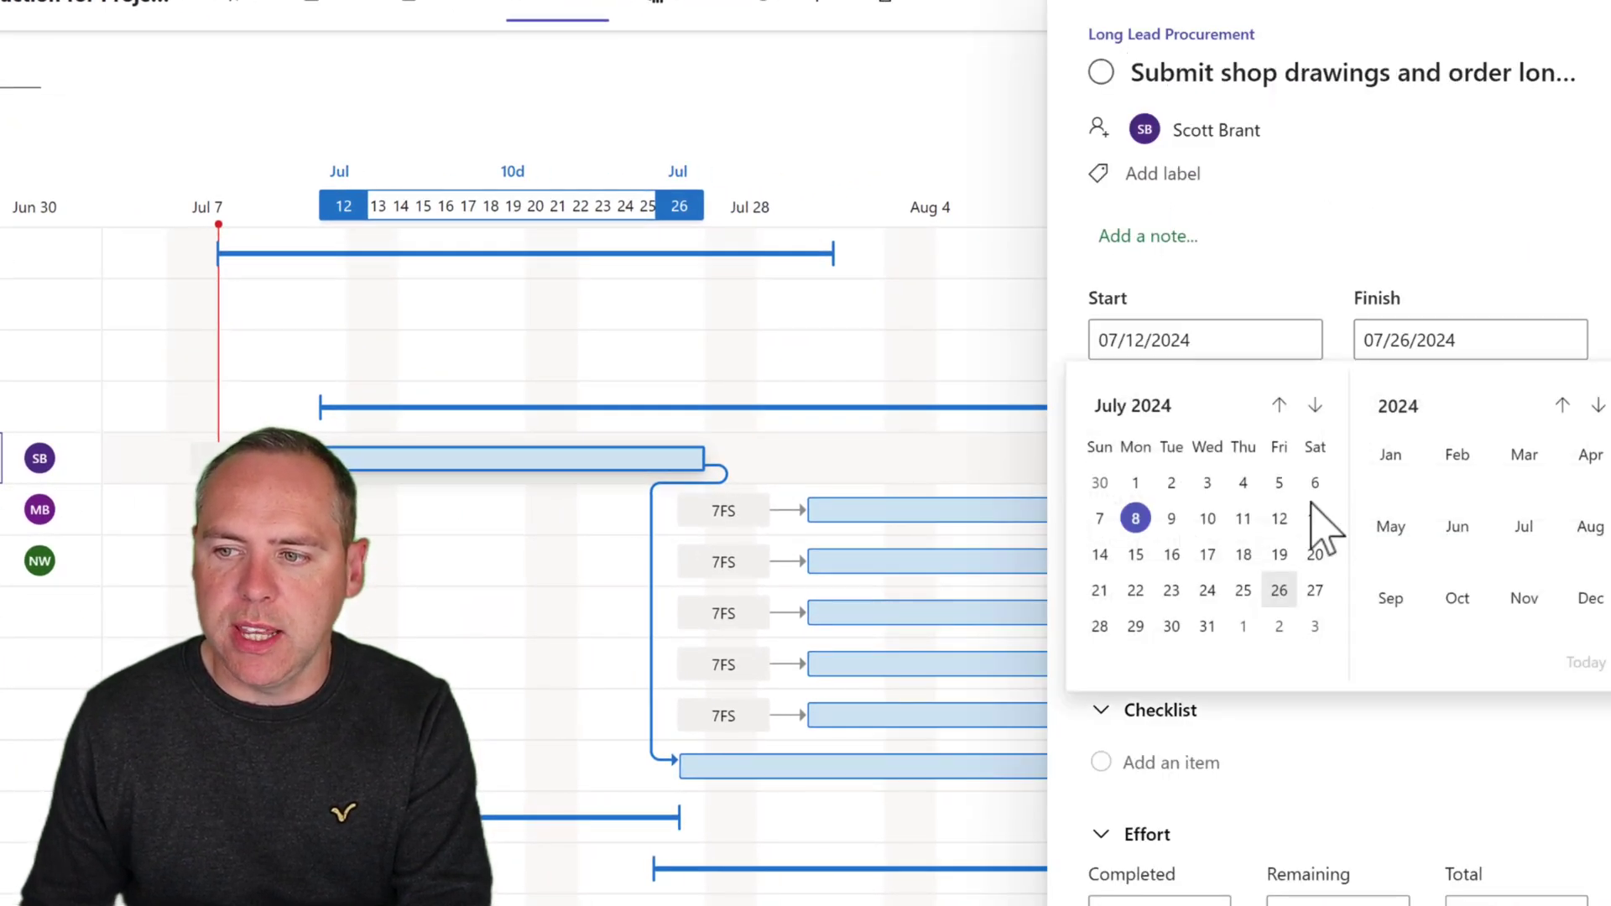
pyautogui.click(1207, 626)
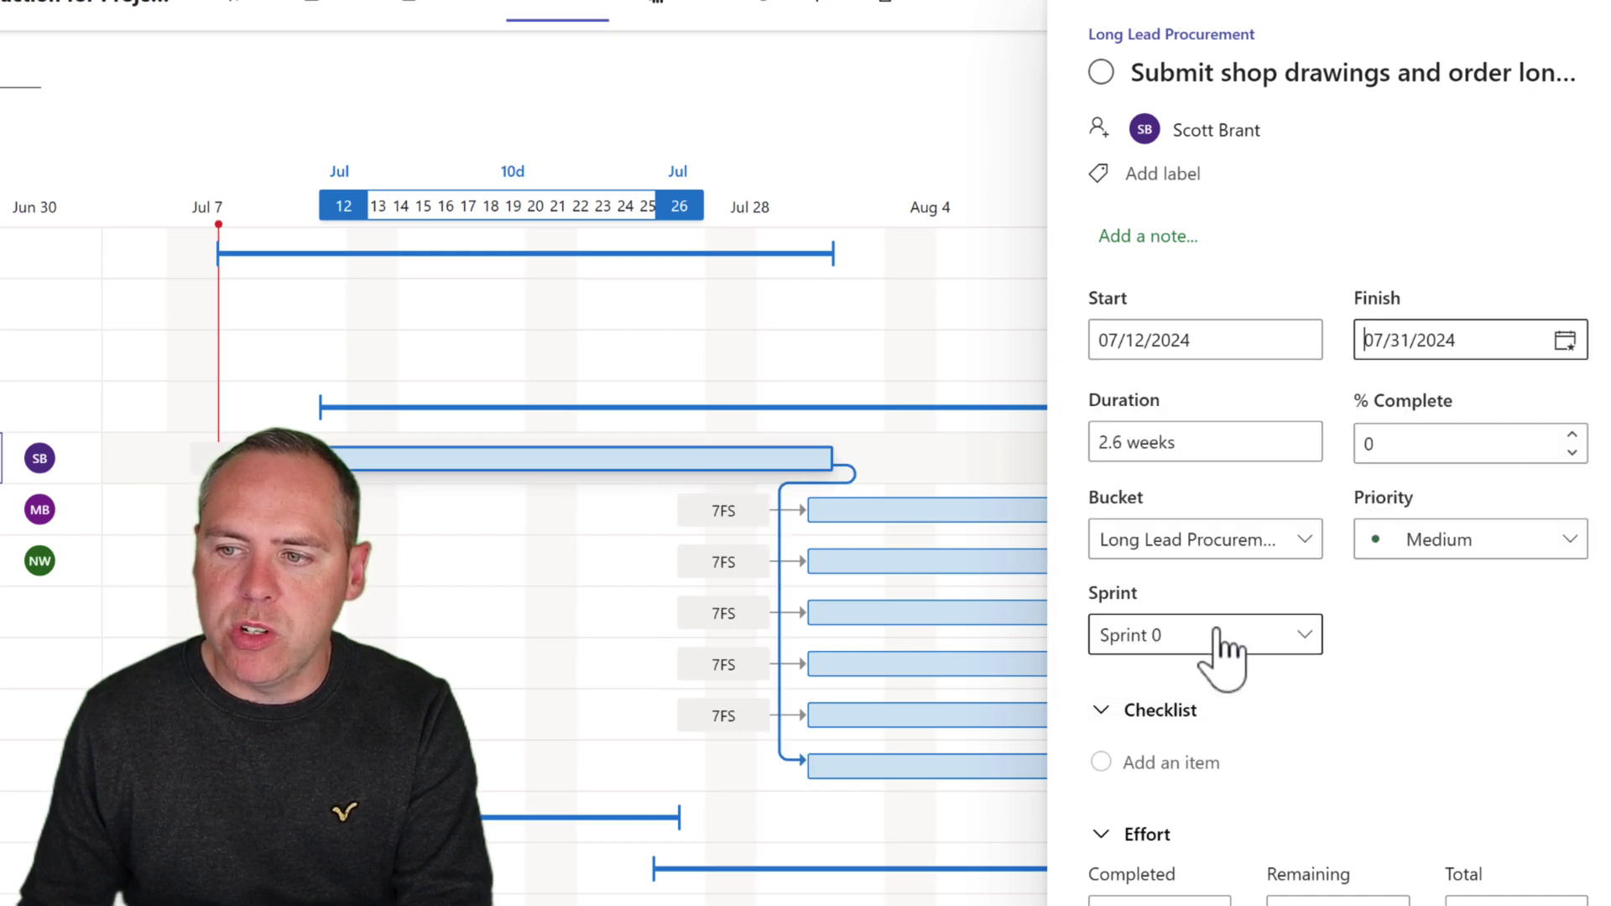
pyautogui.click(1597, 12)
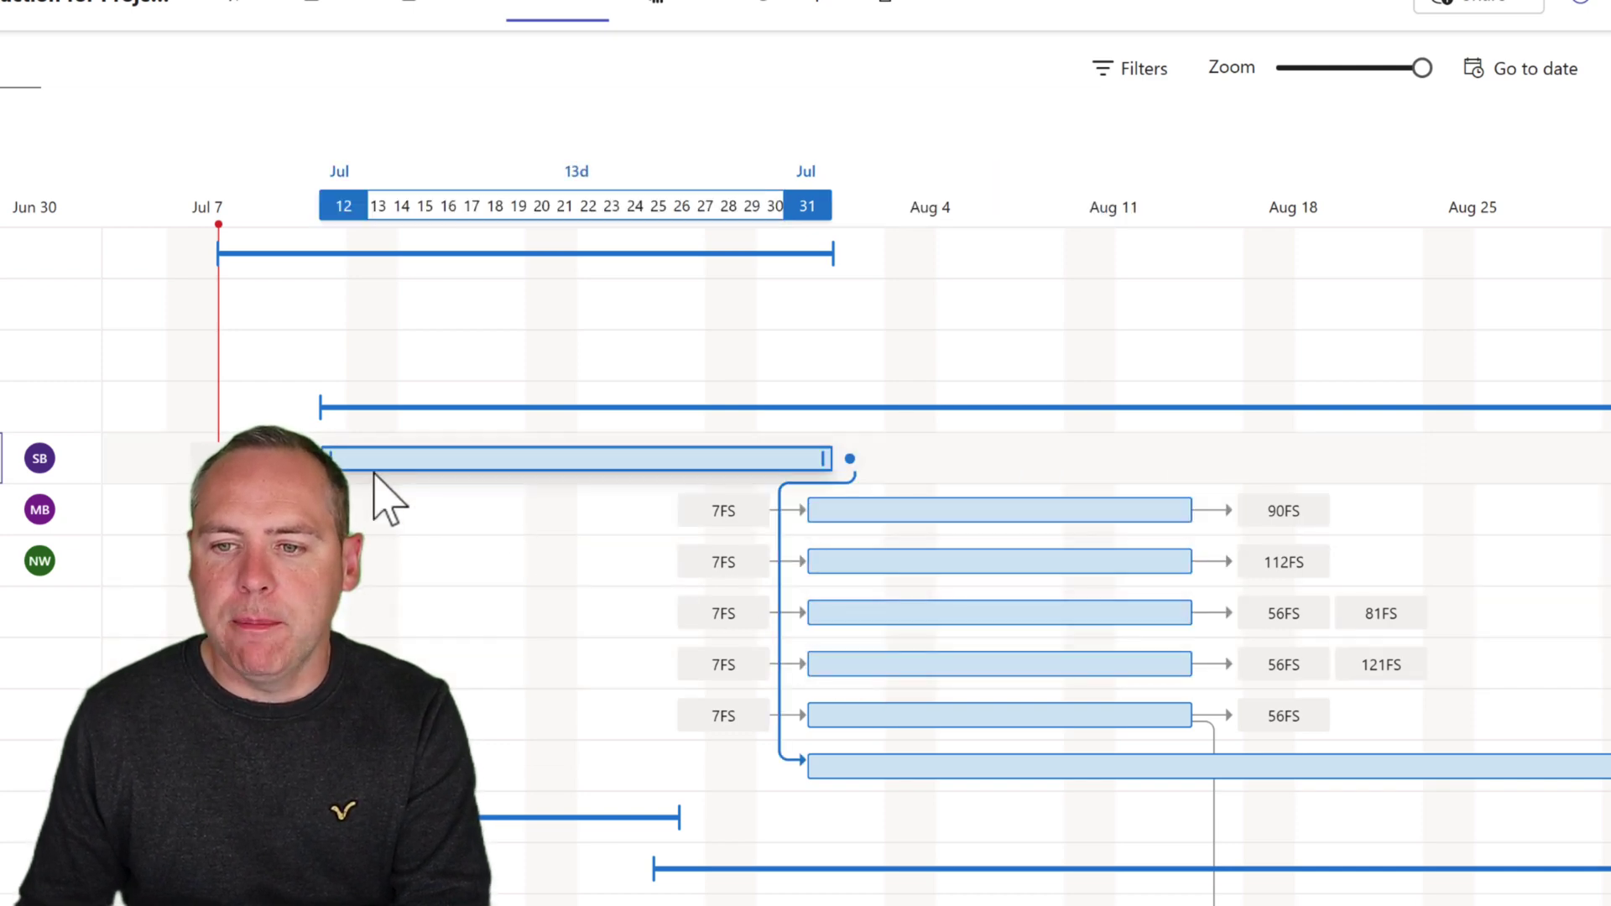
# Step: Drag the SB and fabrication bars later so the shop drawings task runs Aug 9–27
pyautogui.moveTo(395, 467); pyautogui.dragTo(648, 466)
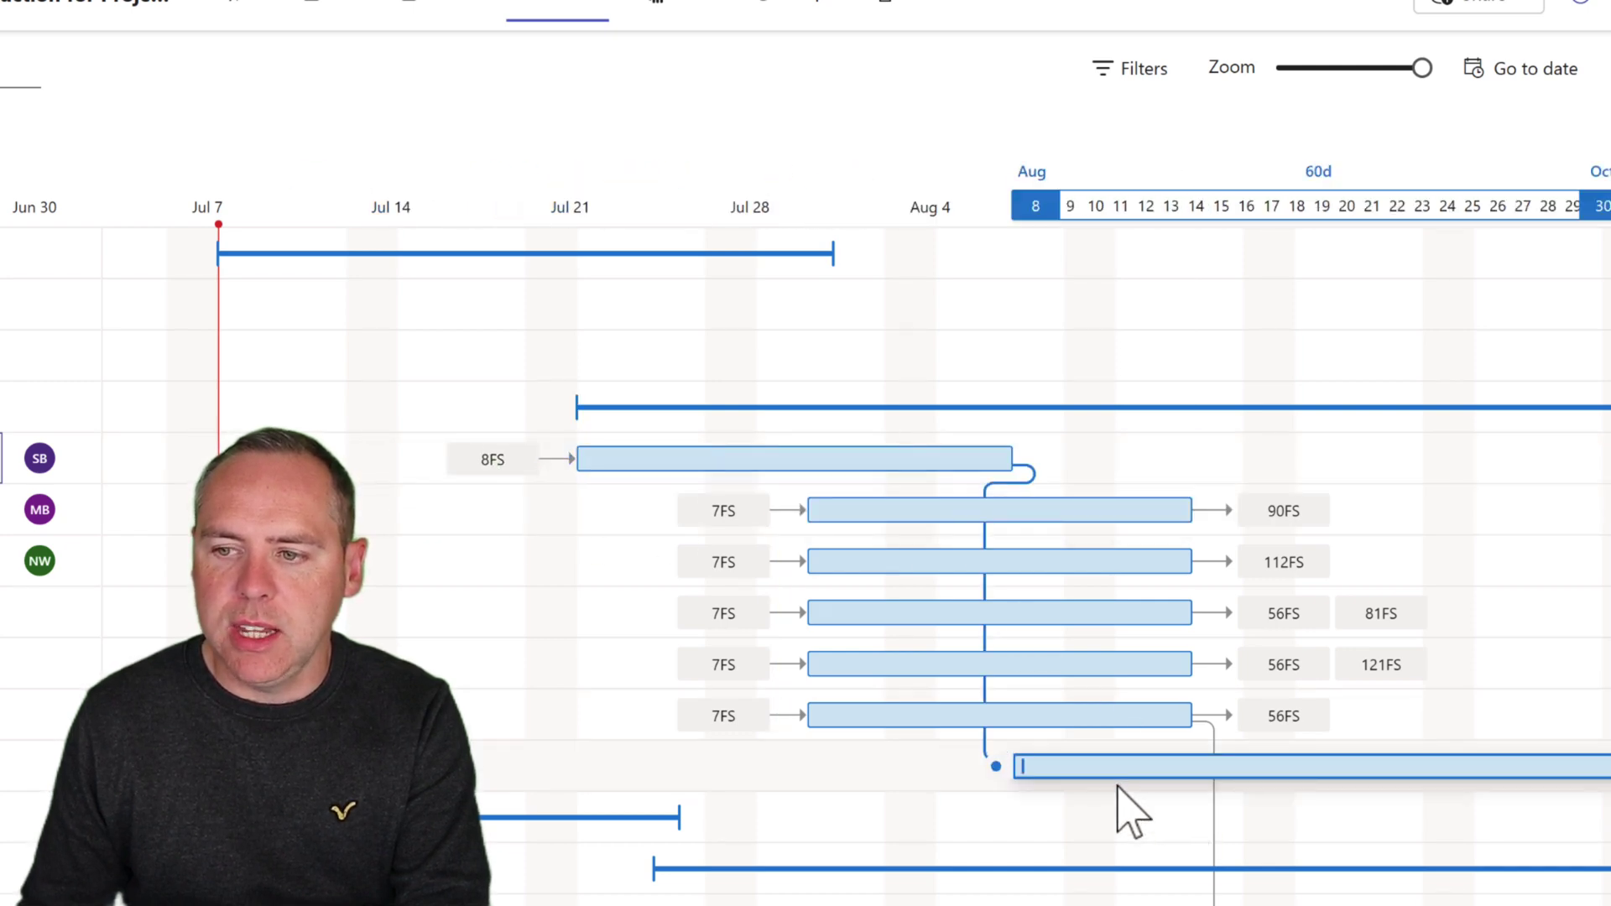
pyautogui.moveTo(1084, 776); pyautogui.dragTo(1322, 767)
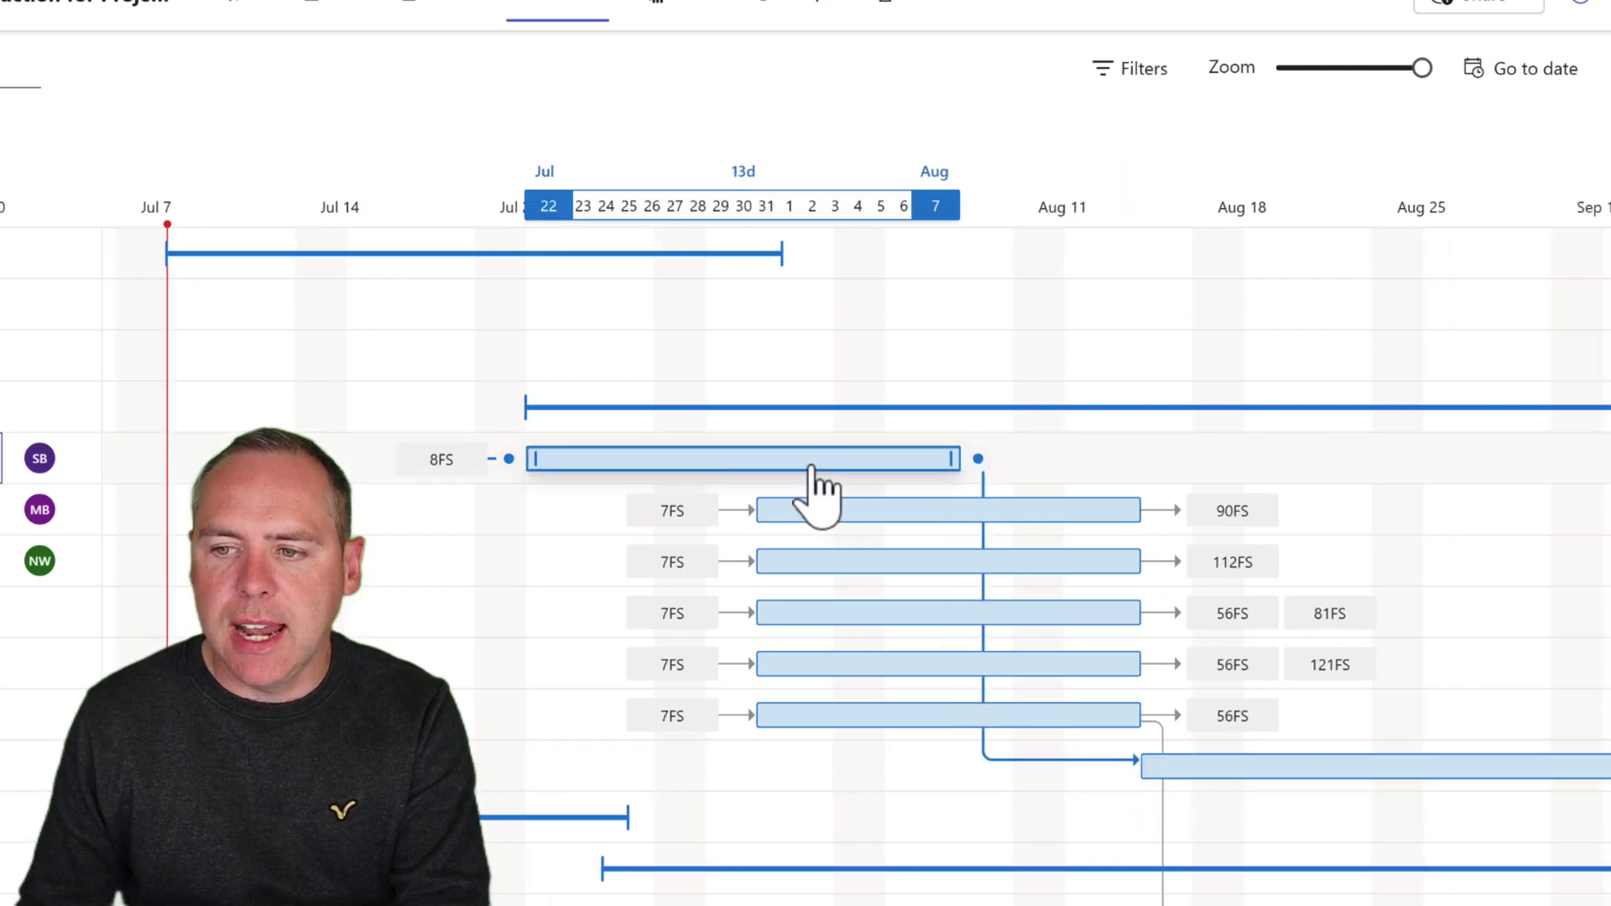
pyautogui.moveTo(816, 464); pyautogui.dragTo(1337, 496)
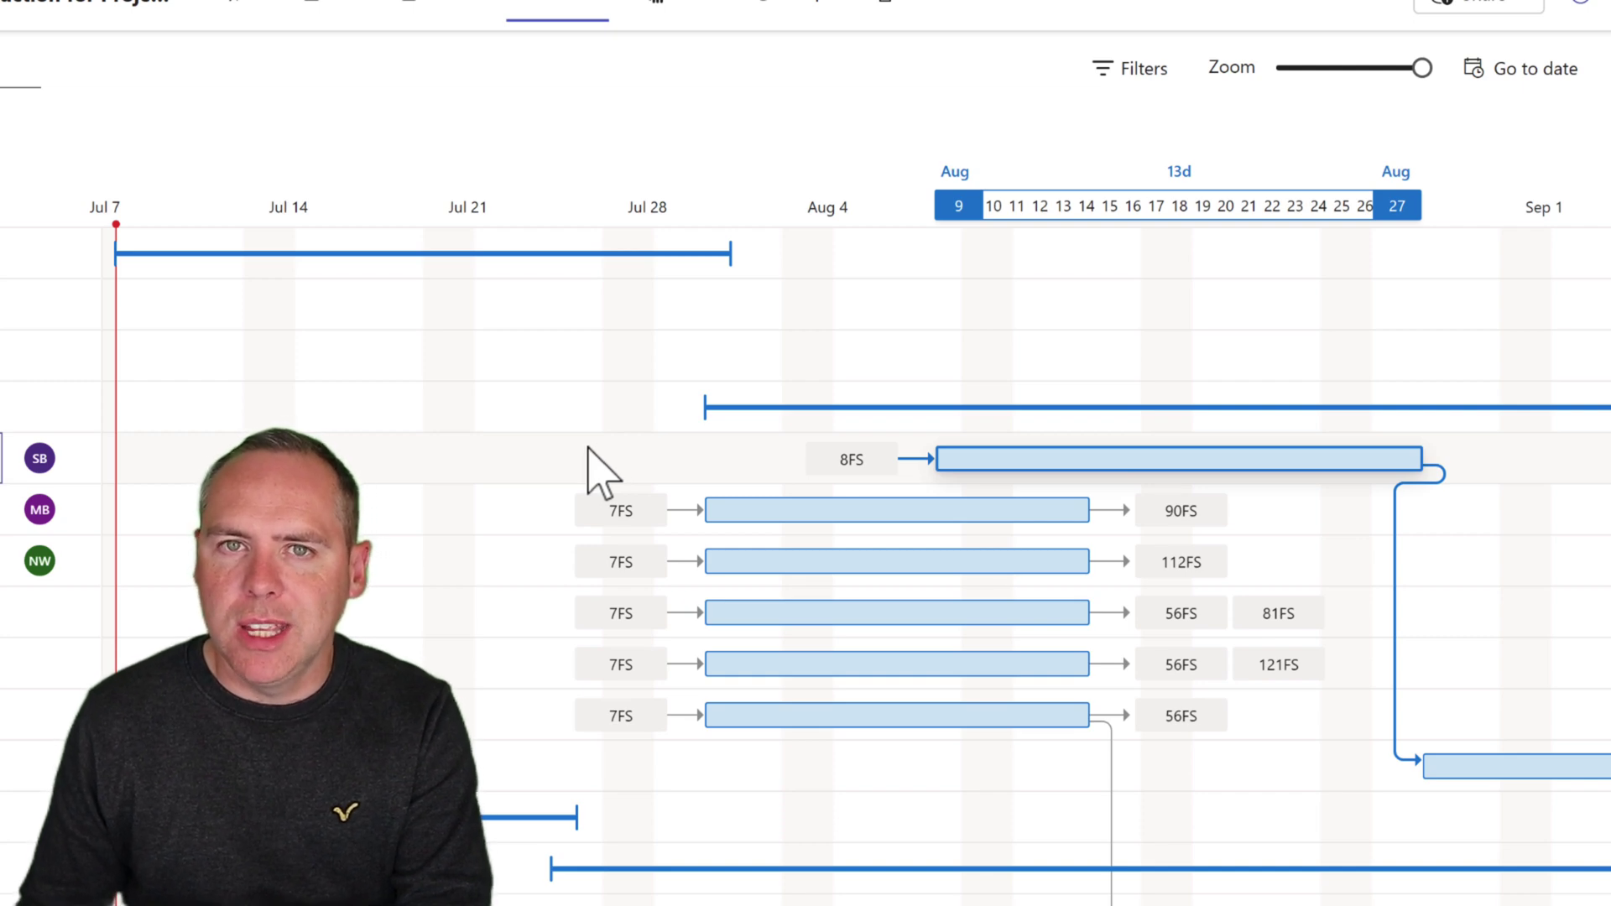
pyautogui.hscroll(-10, 595, 467)
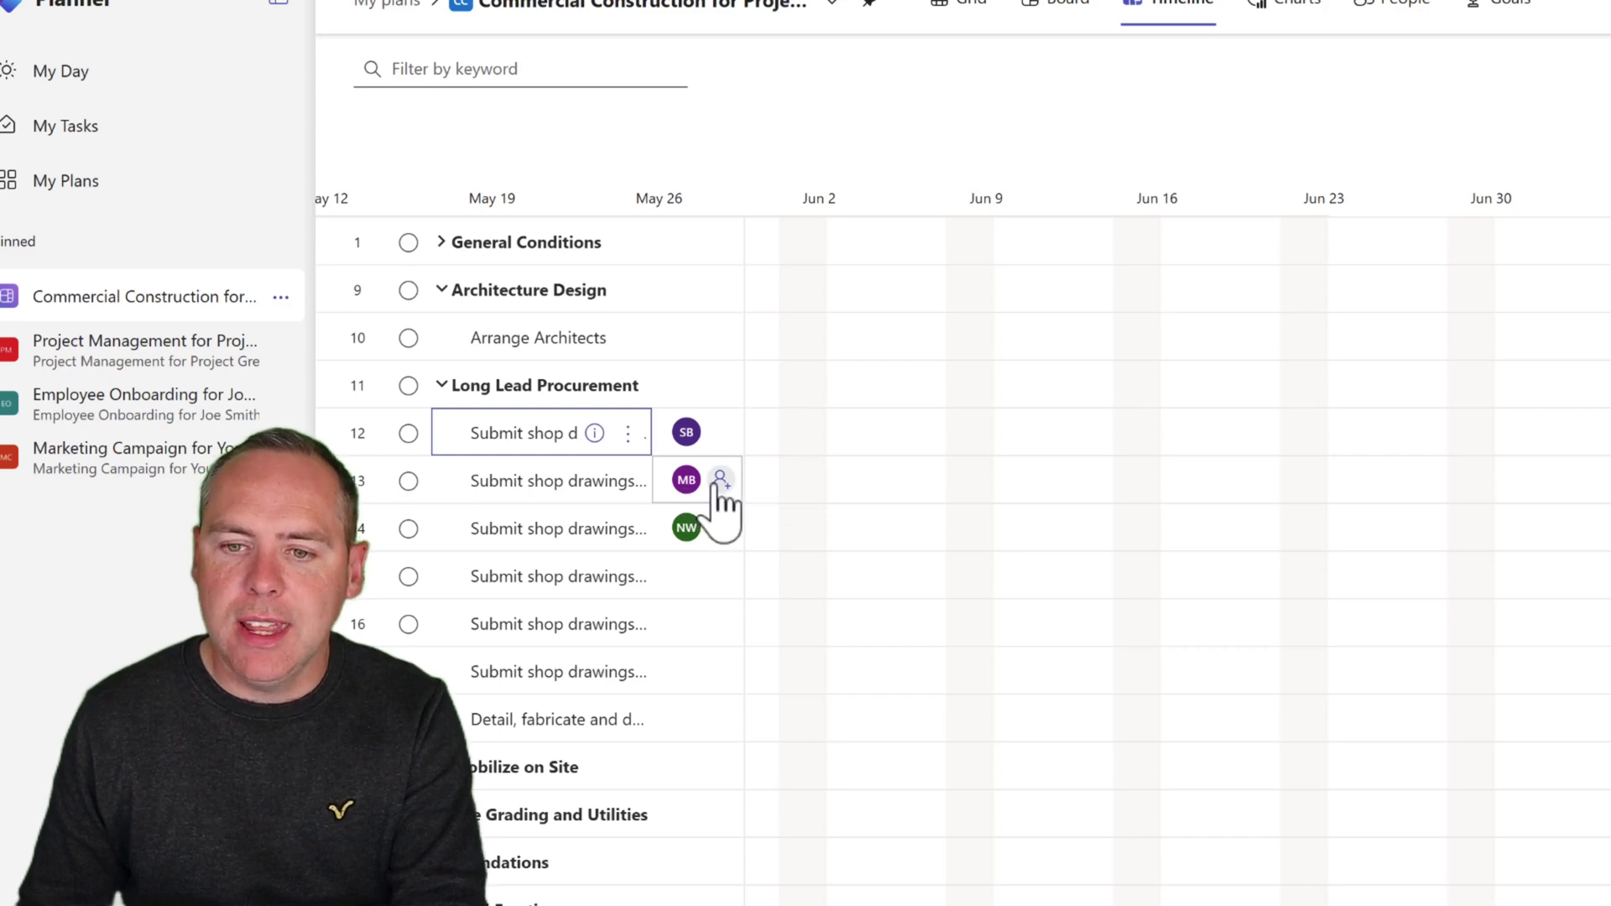
# Step: Add another team member as an assignee on row 13's shop drawings task
pyautogui.click(720, 481)
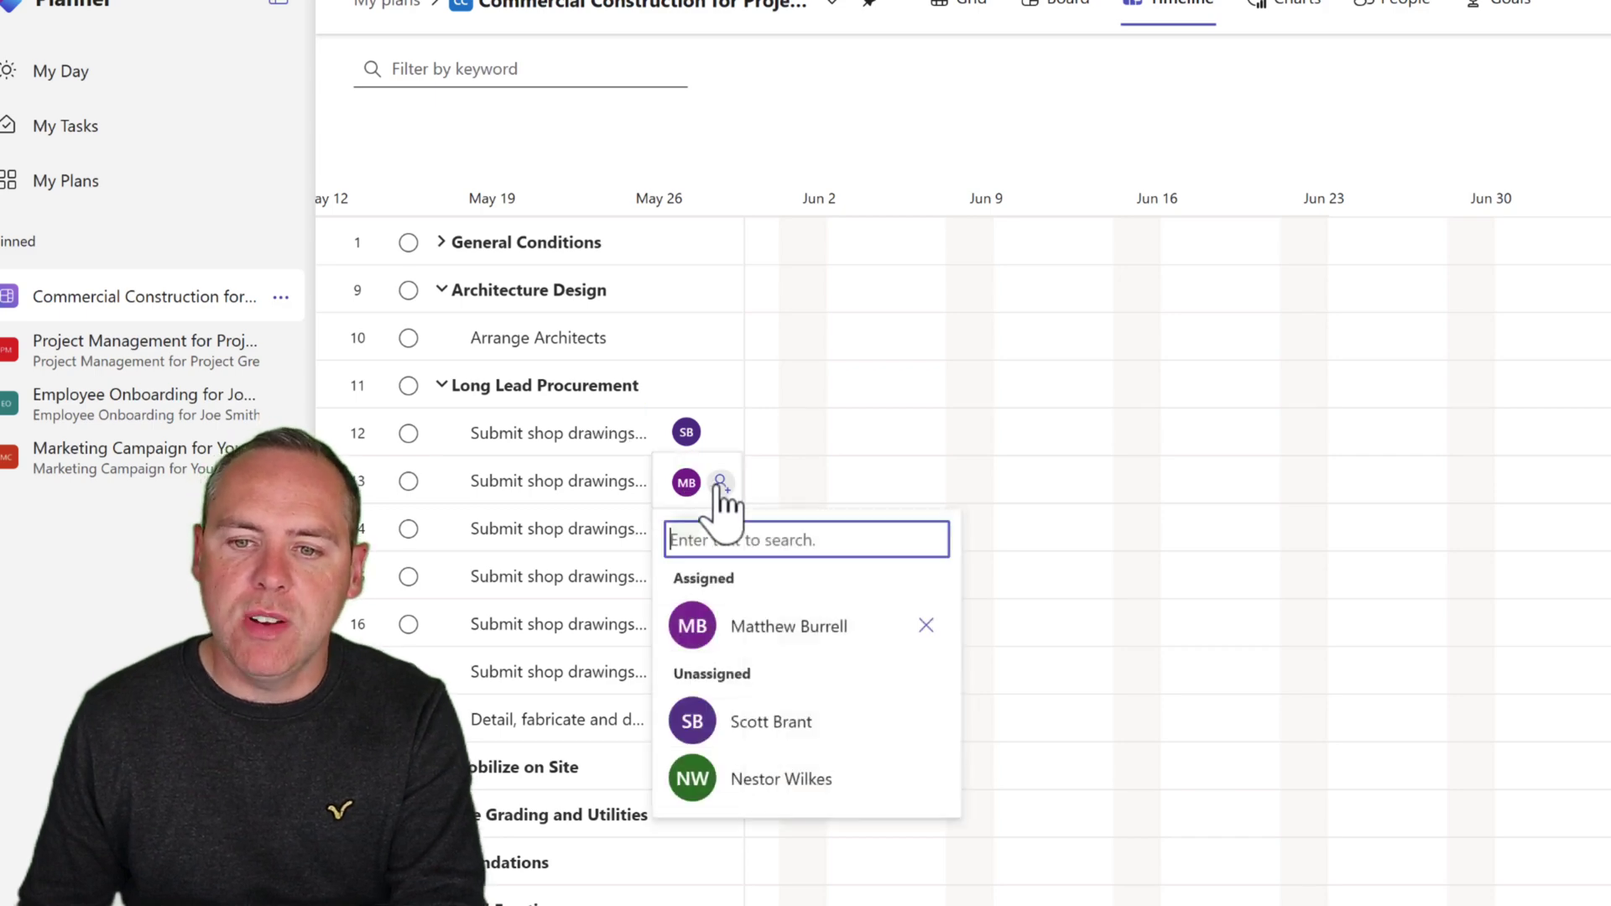
pyautogui.click(794, 780)
pyautogui.click(804, 139)
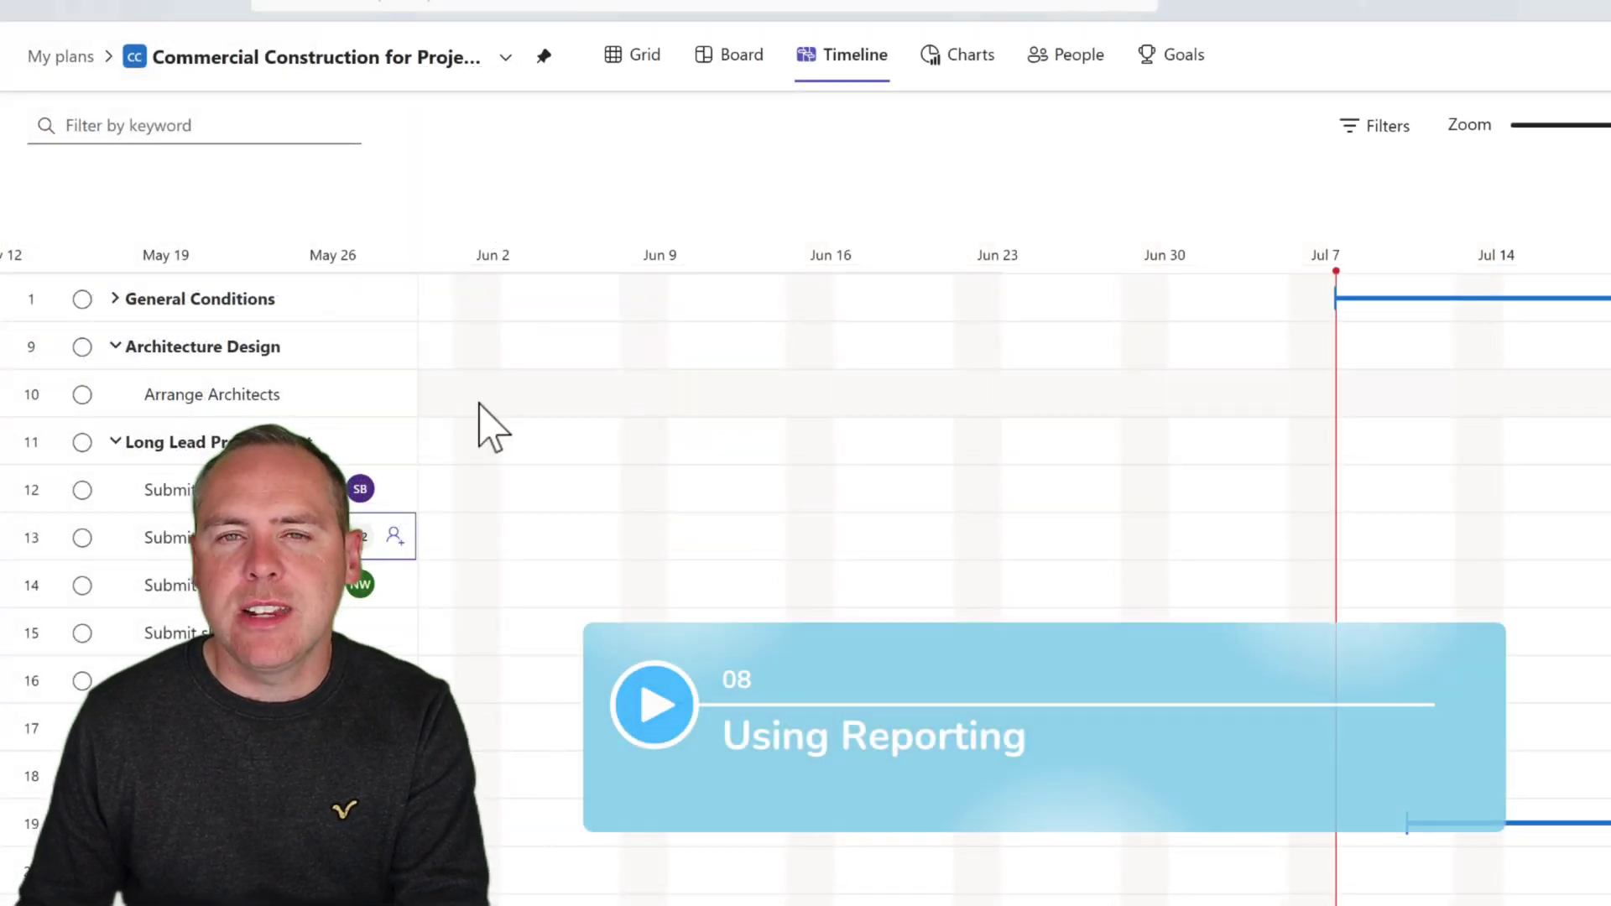
pyautogui.hscroll(3, 501, 441)
pyautogui.hscroll(5, 514, 464)
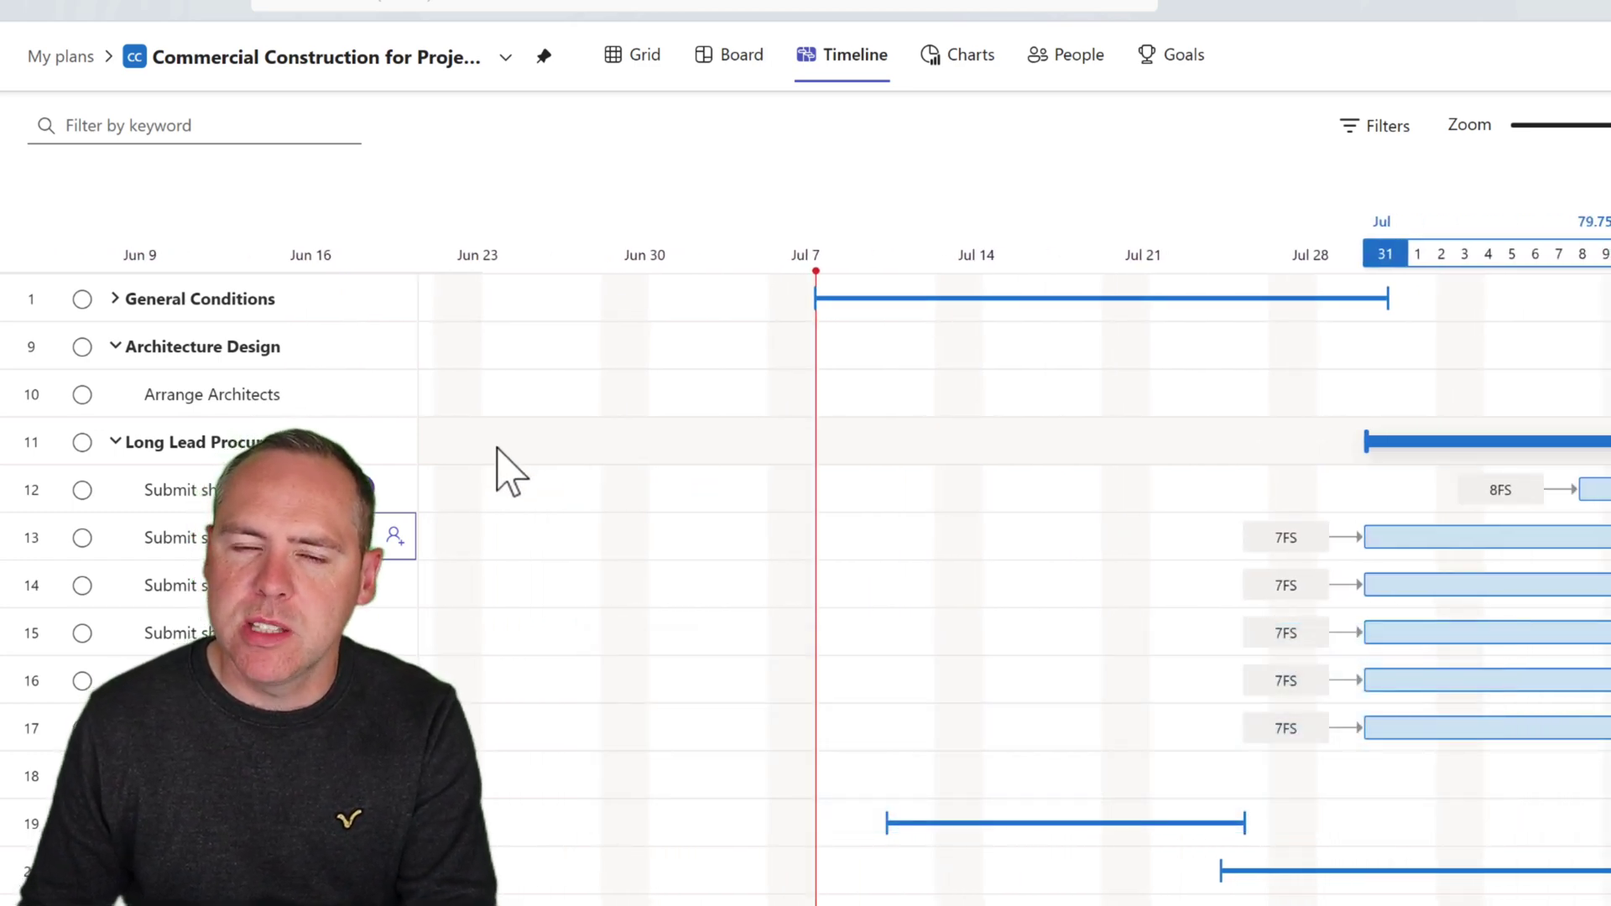
# Step: Filter the timeline to show only Sprint 0 tasks
pyautogui.click(1368, 126)
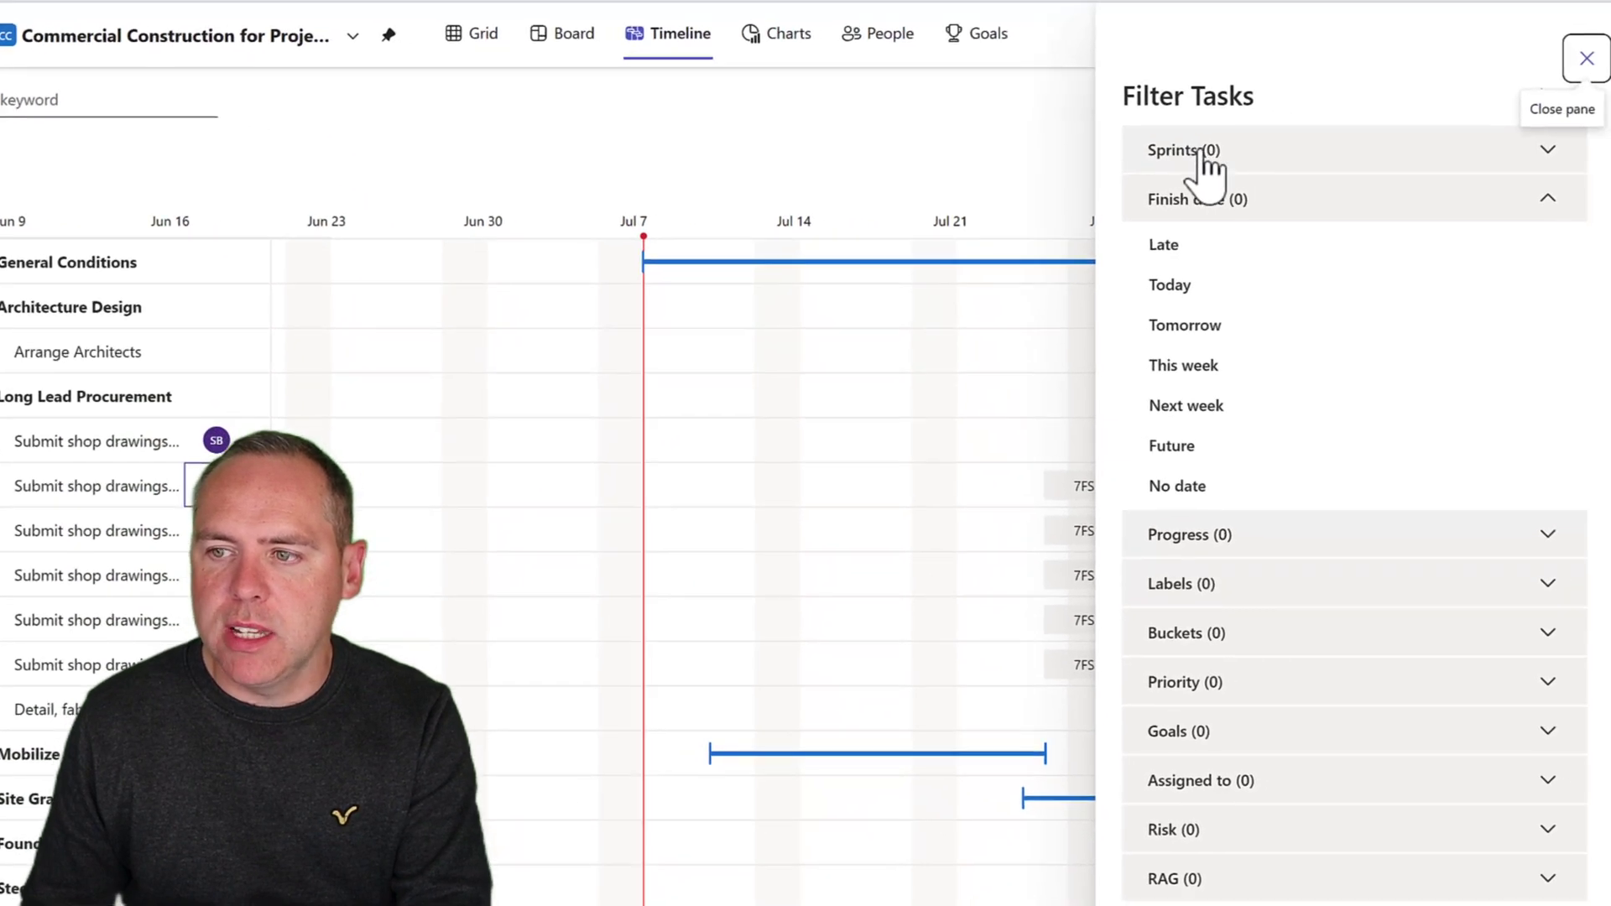
pyautogui.click(1201, 163)
pyautogui.click(1204, 239)
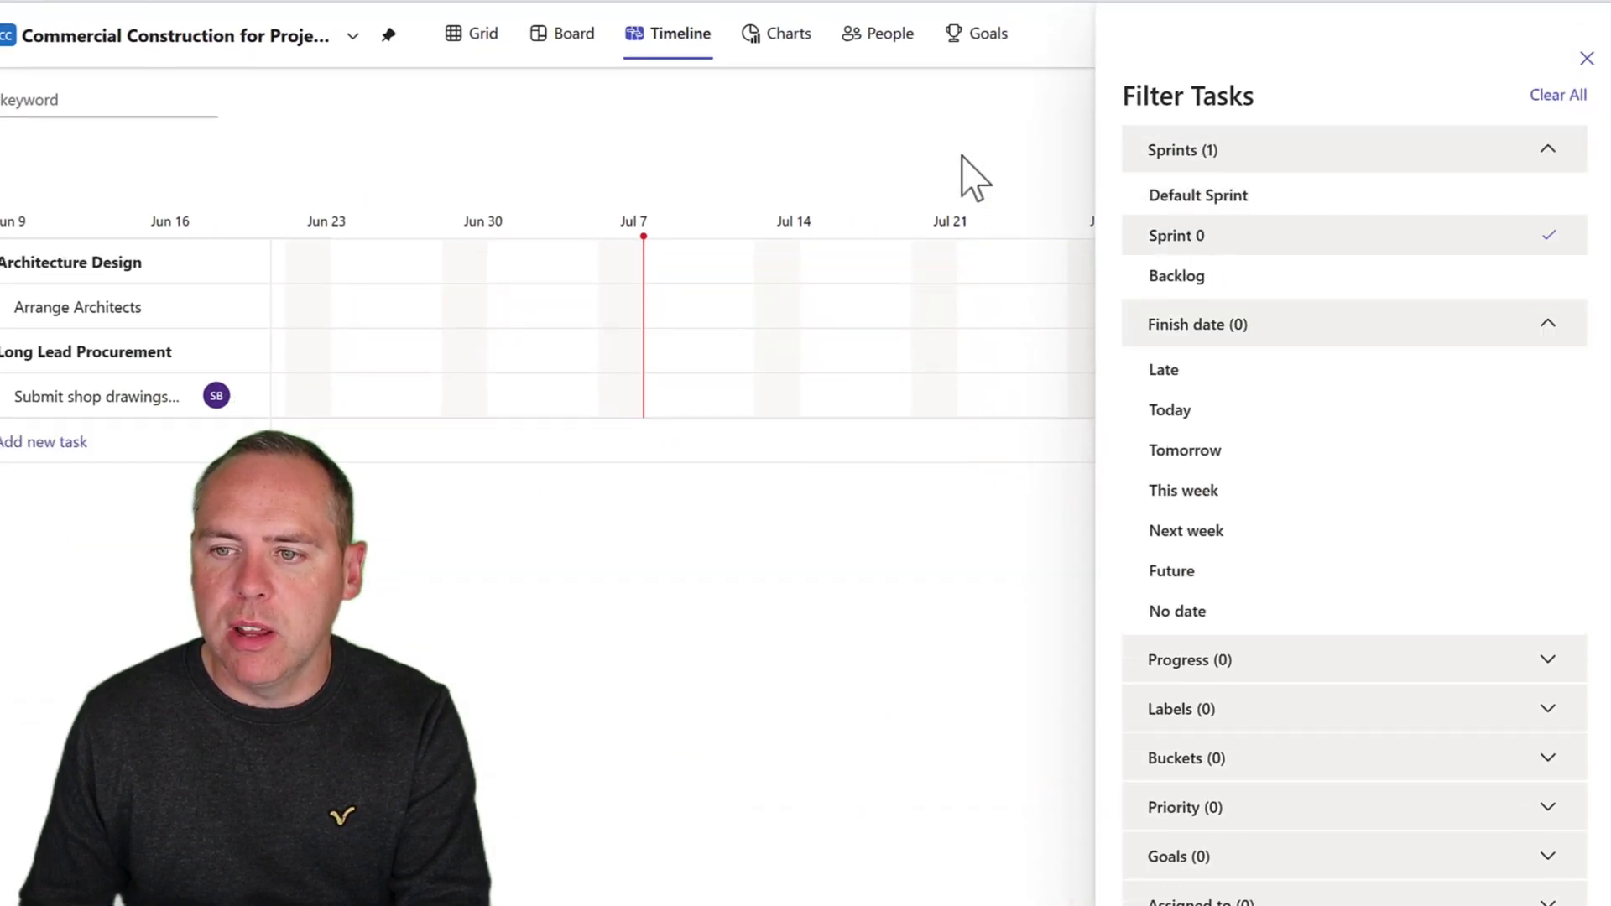
pyautogui.click(1587, 58)
pyautogui.hscroll(1, 923, 327)
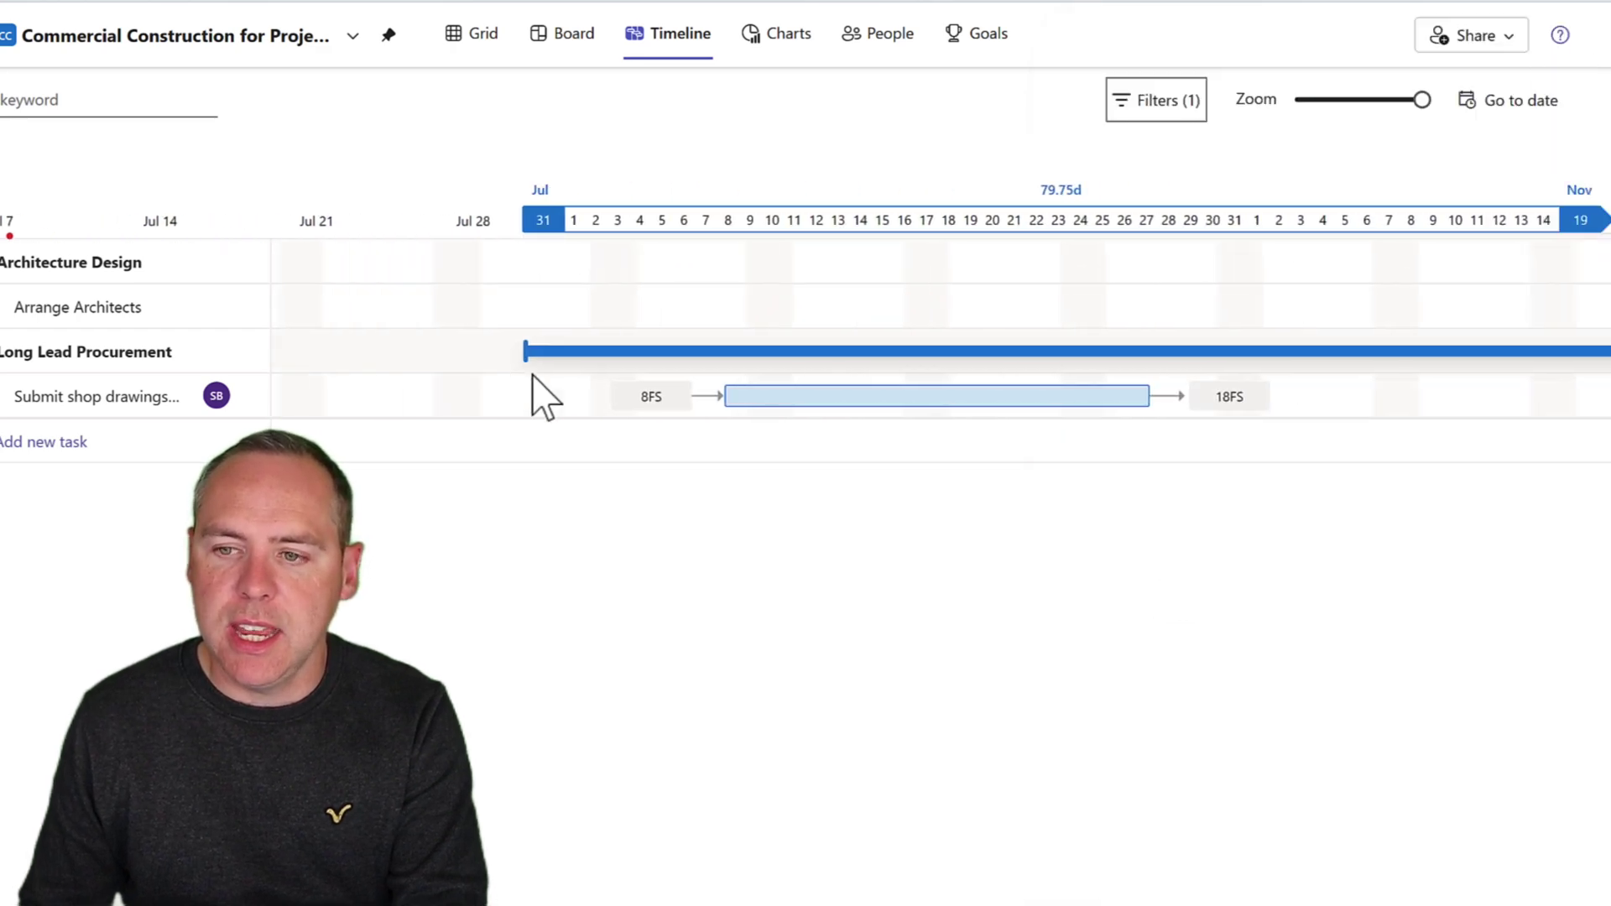
pyautogui.hscroll(1, 544, 396)
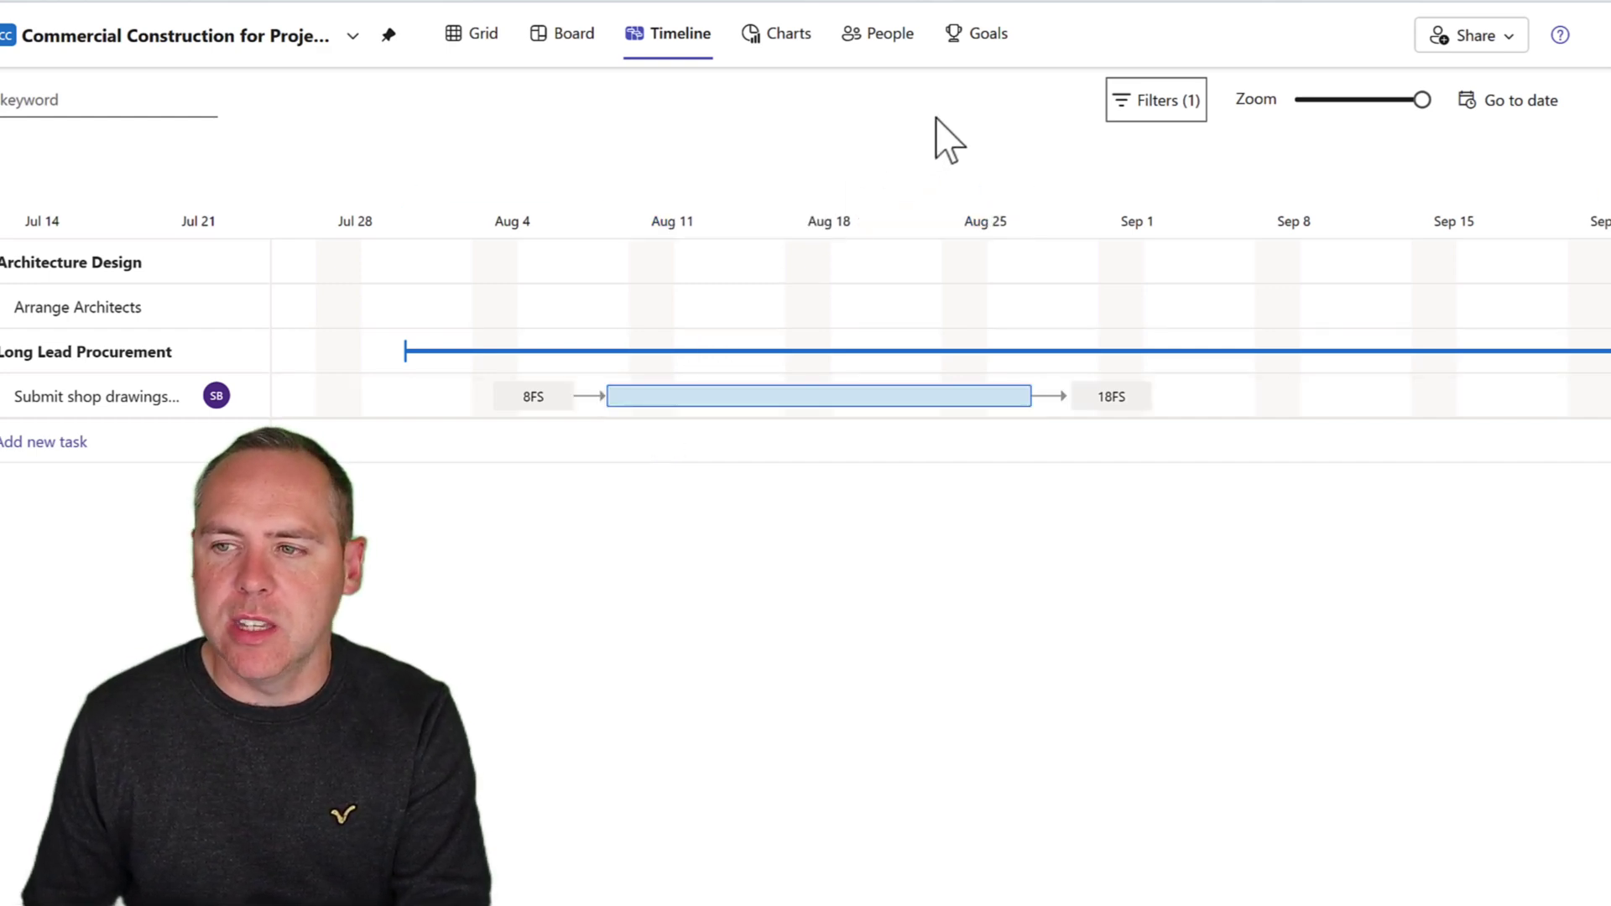
# Step: Switch the sprint filter from Sprint 0 to Backlog
pyautogui.click(1143, 105)
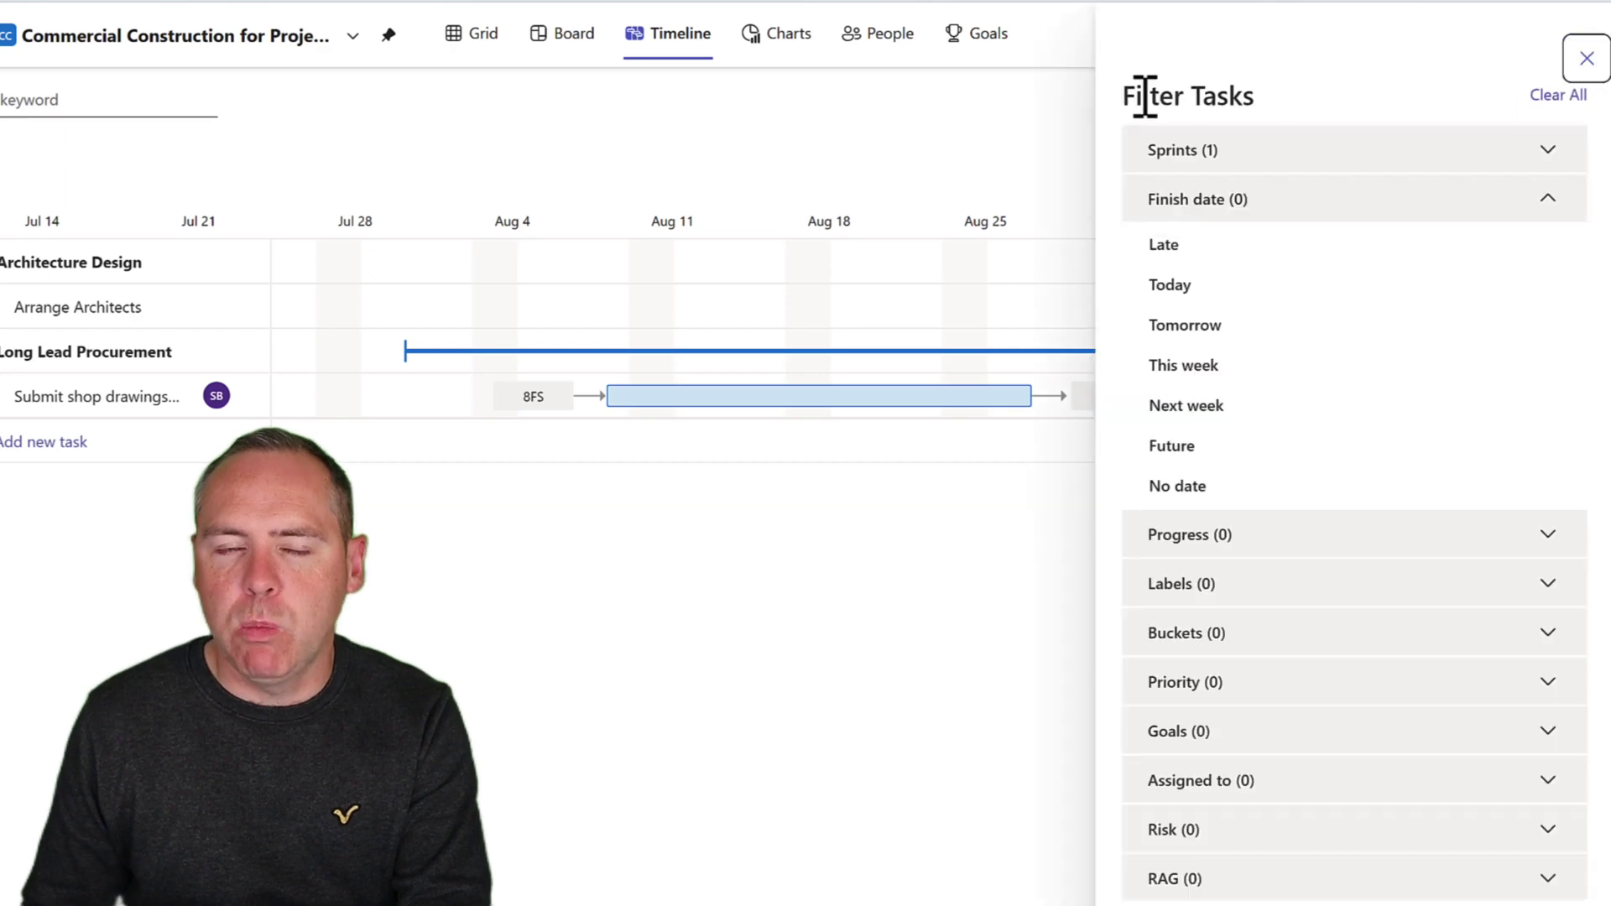
pyautogui.click(1184, 161)
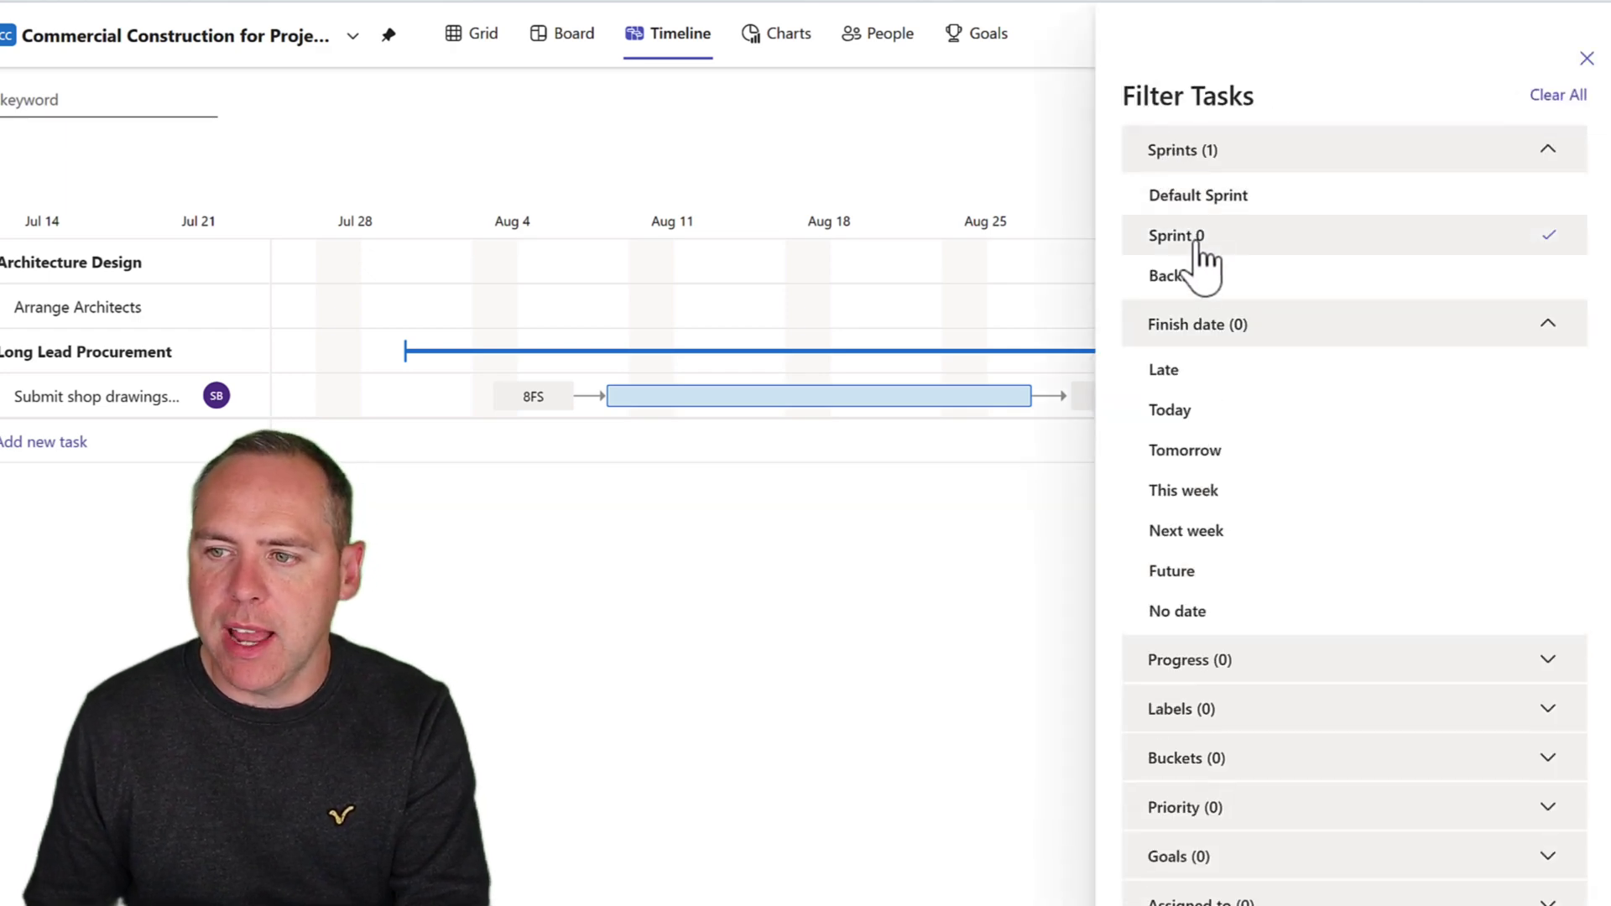
pyautogui.click(1205, 278)
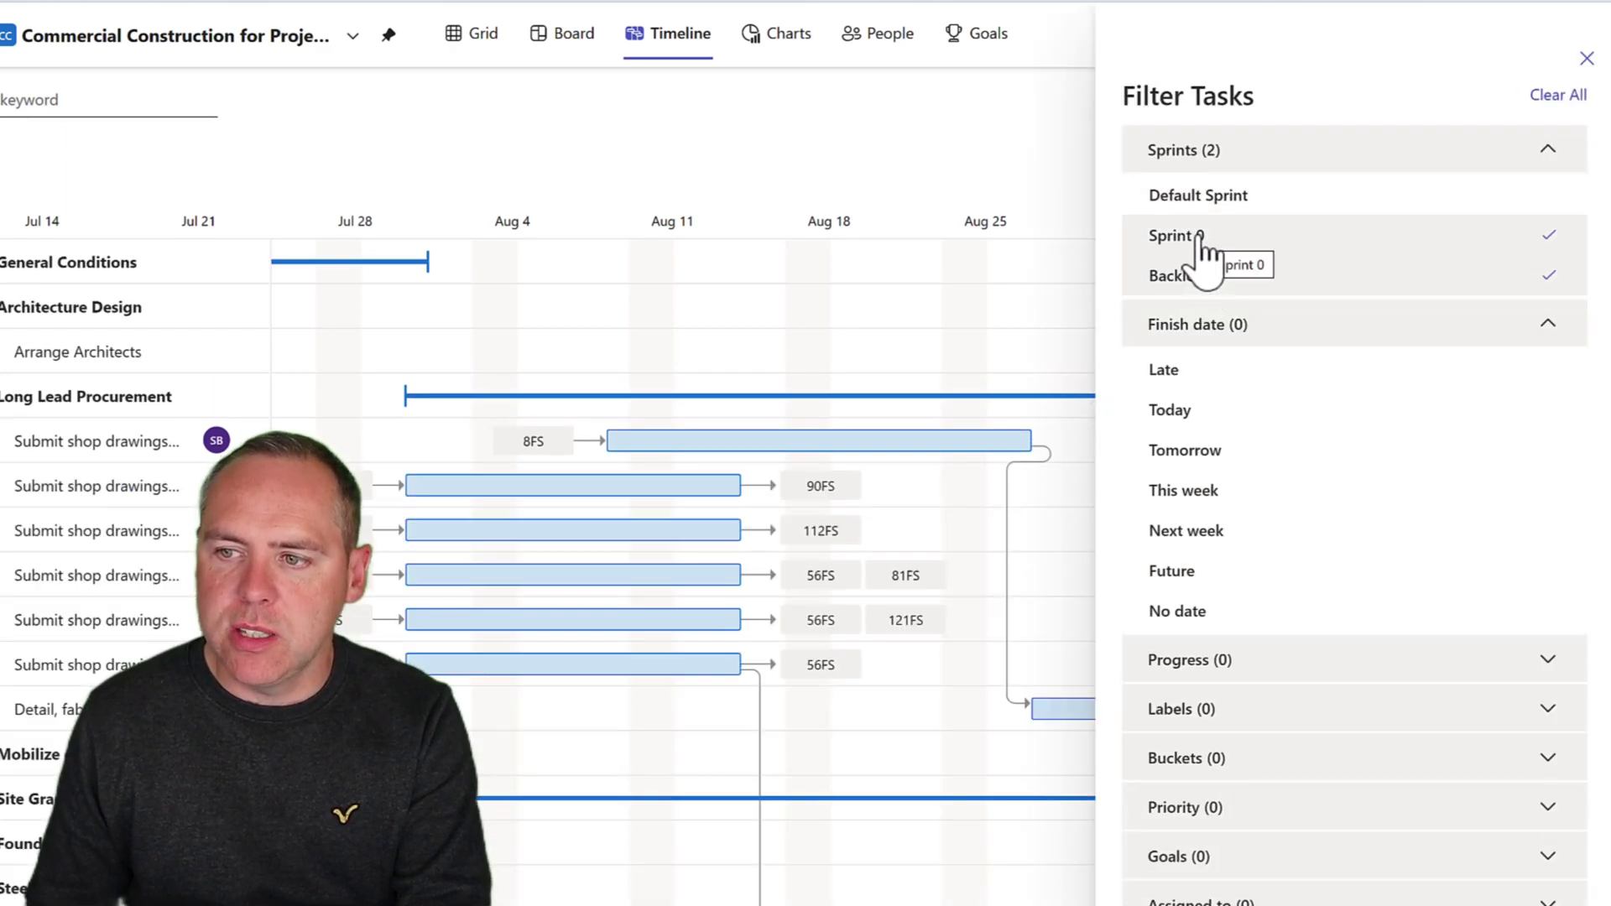
pyautogui.click(1204, 245)
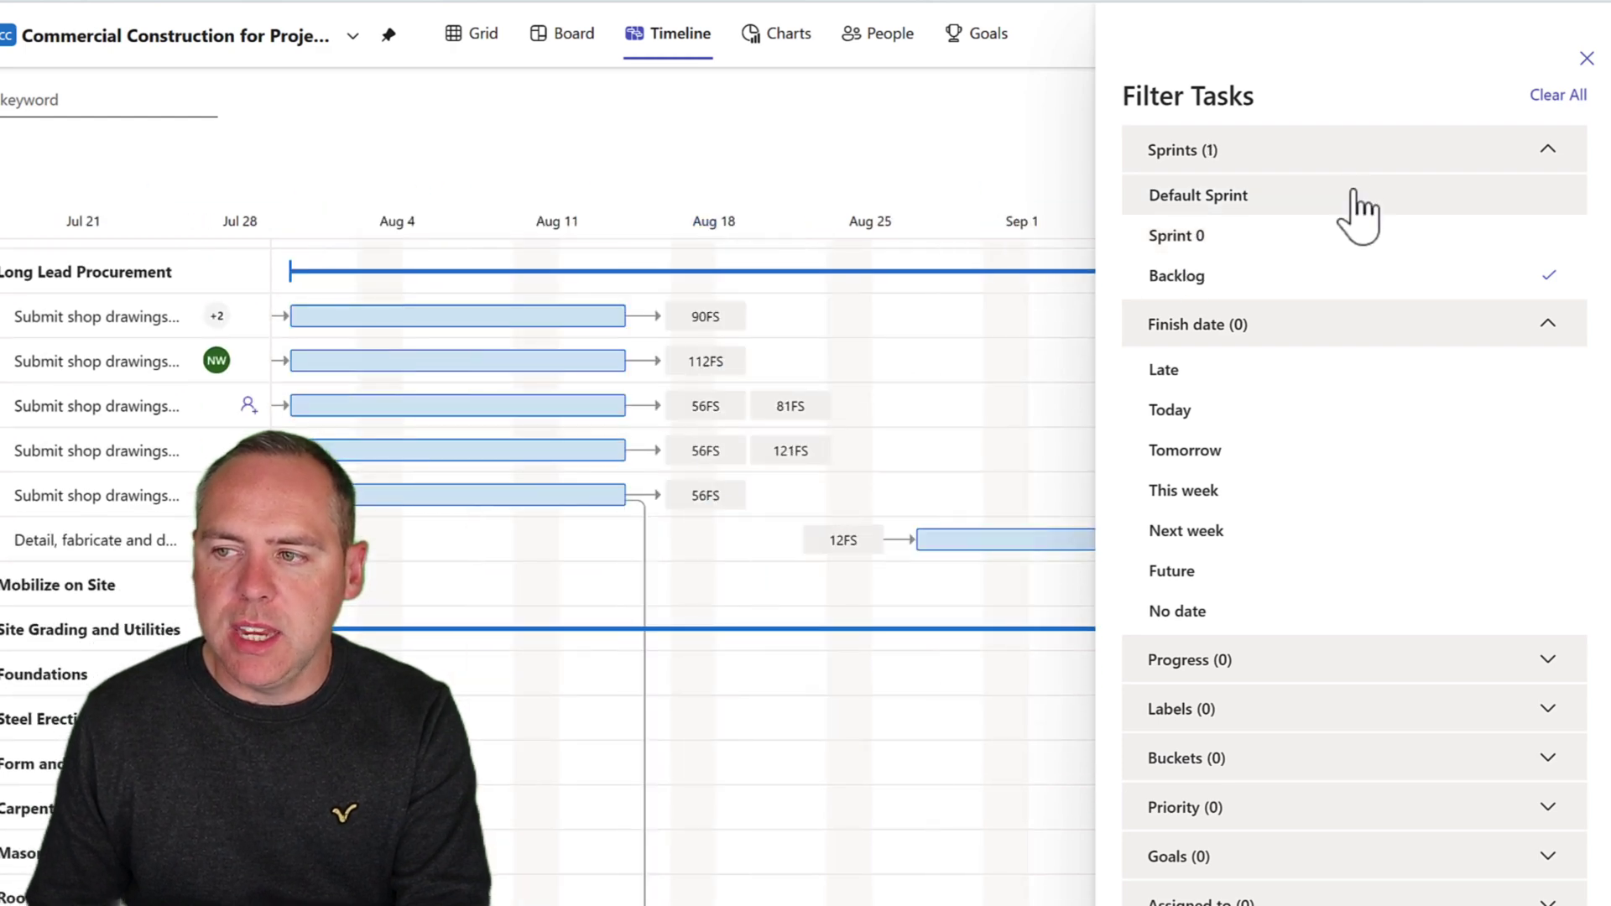
pyautogui.click(1586, 58)
pyautogui.hscroll(-2, 792, 467)
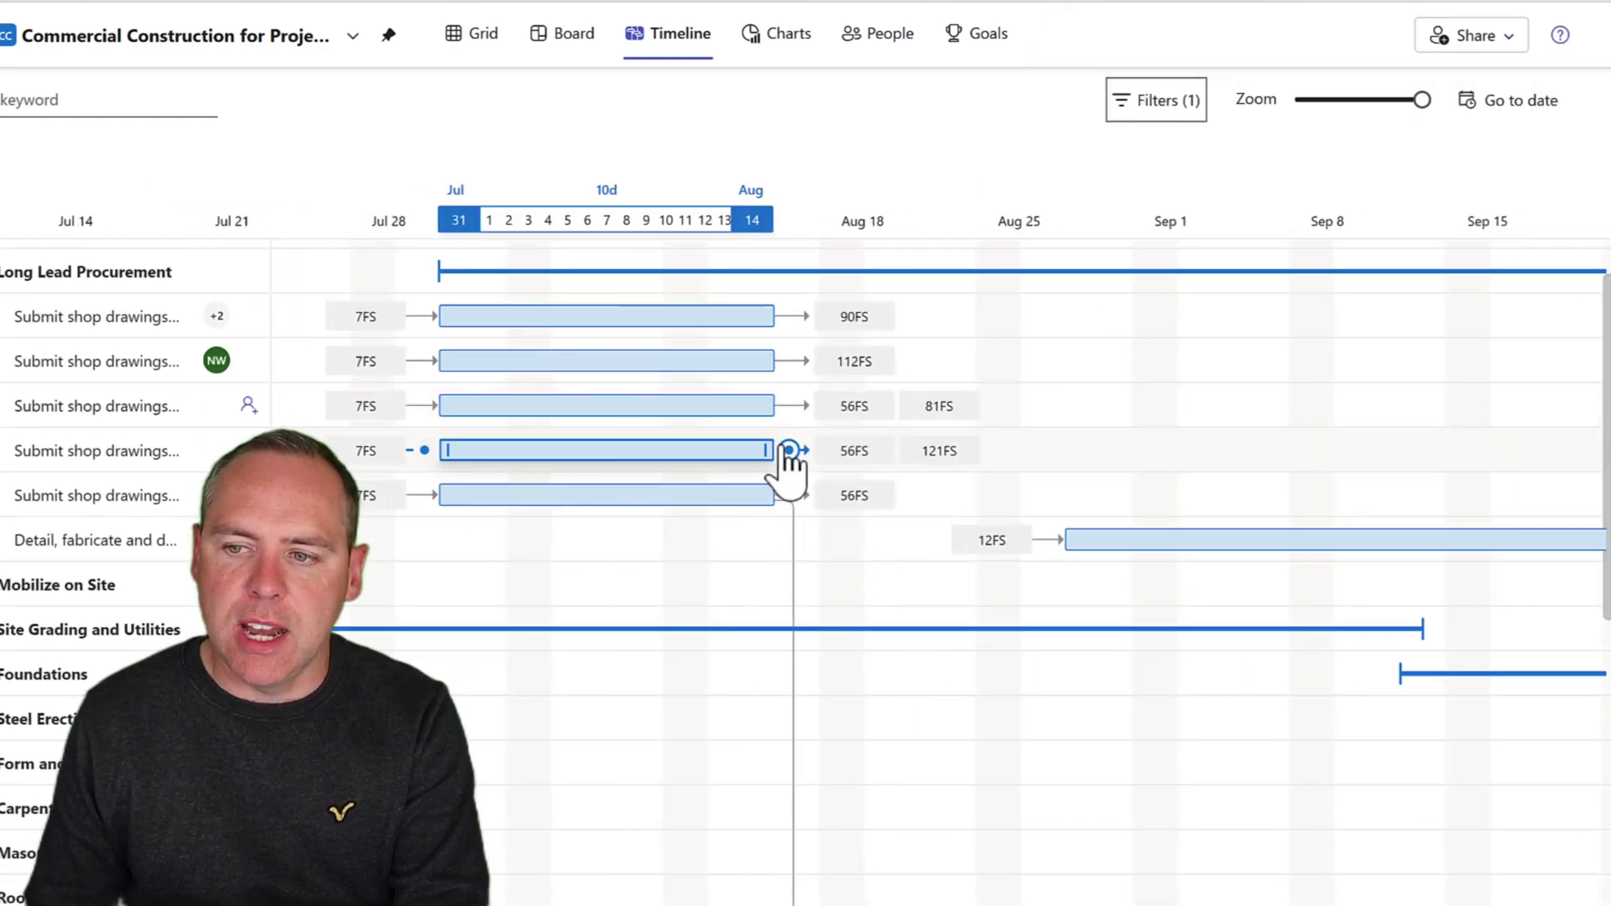
pyautogui.scroll(1, 792, 468)
pyautogui.hscroll(2, 789, 461)
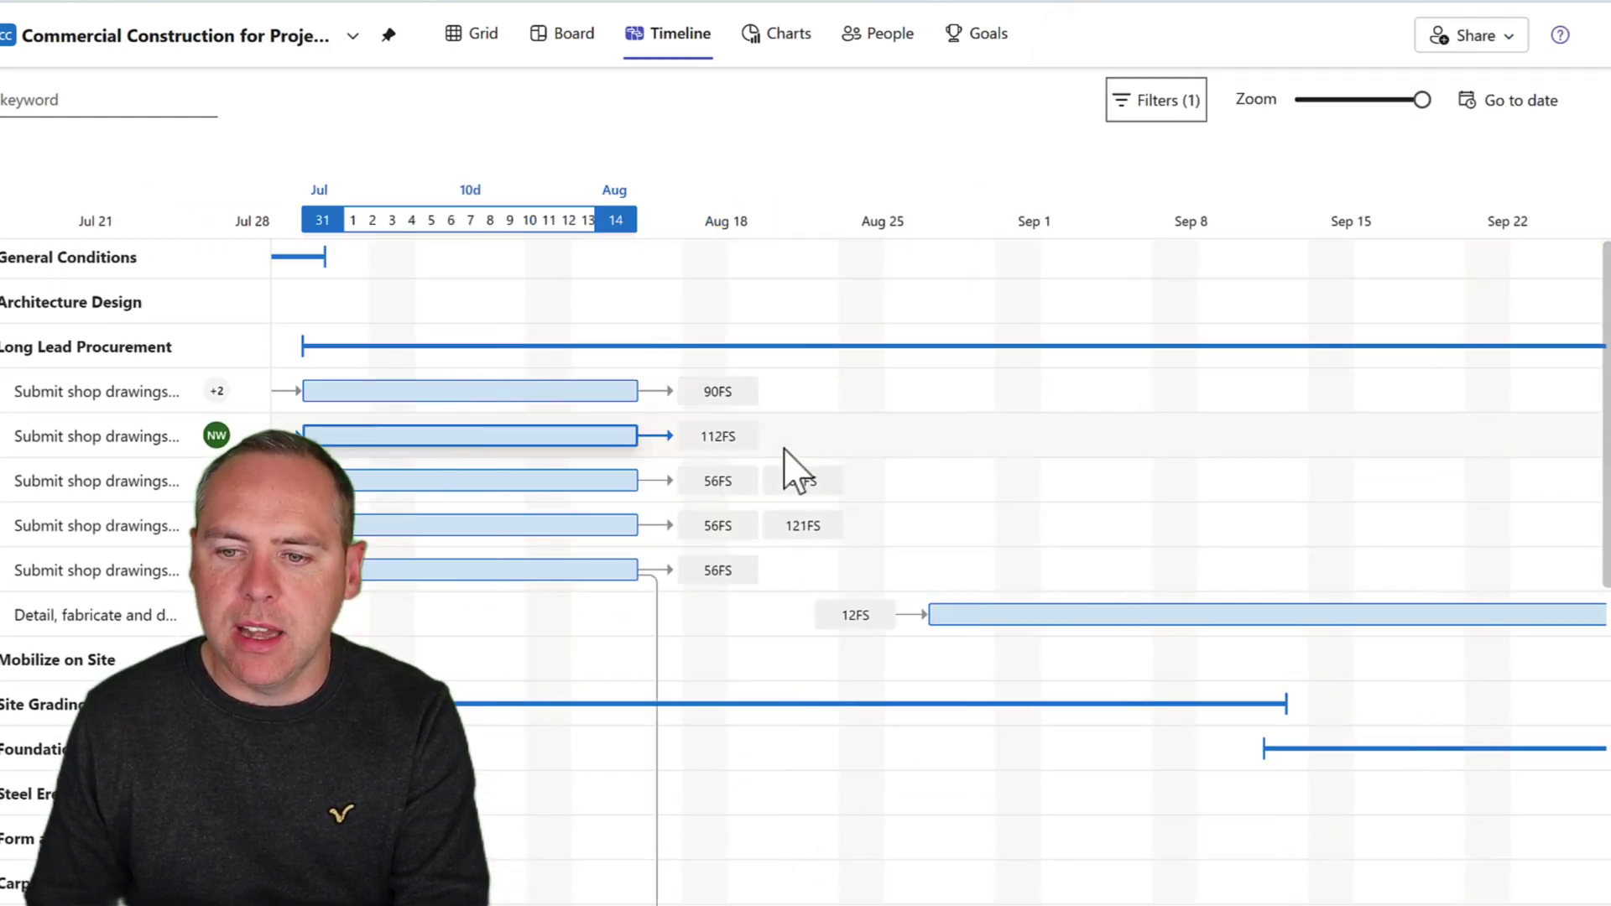
pyautogui.hscroll(-15, 789, 462)
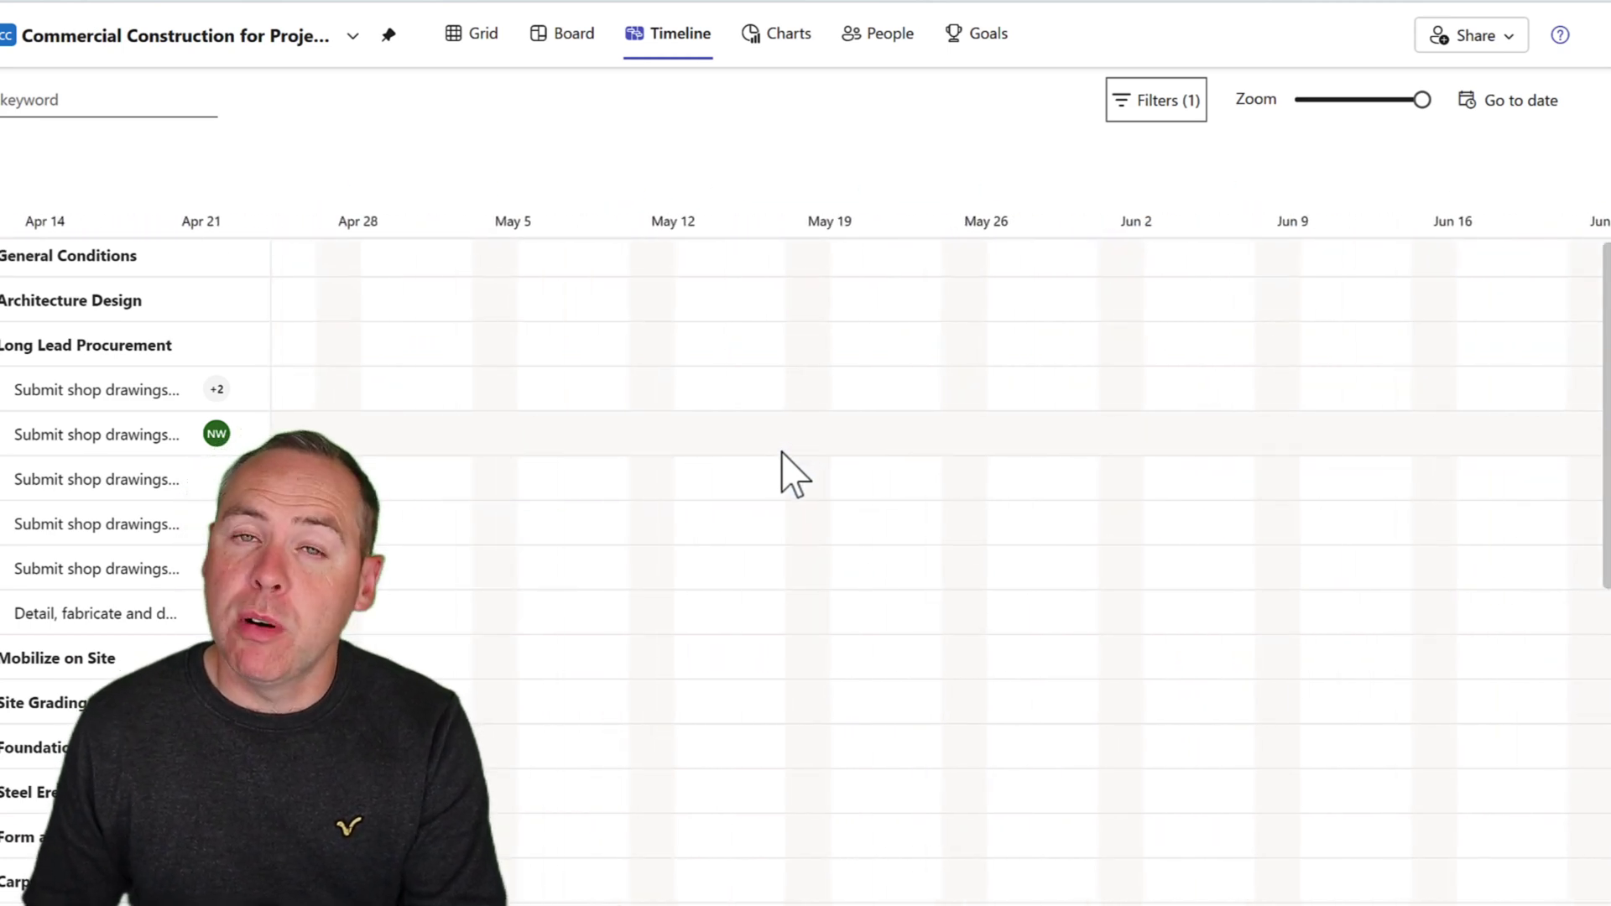
# Step: Filter the Charts view to Sprint 0 instead of Backlog, leaving 2 tasks counted
pyautogui.click(788, 37)
pyautogui.click(1506, 101)
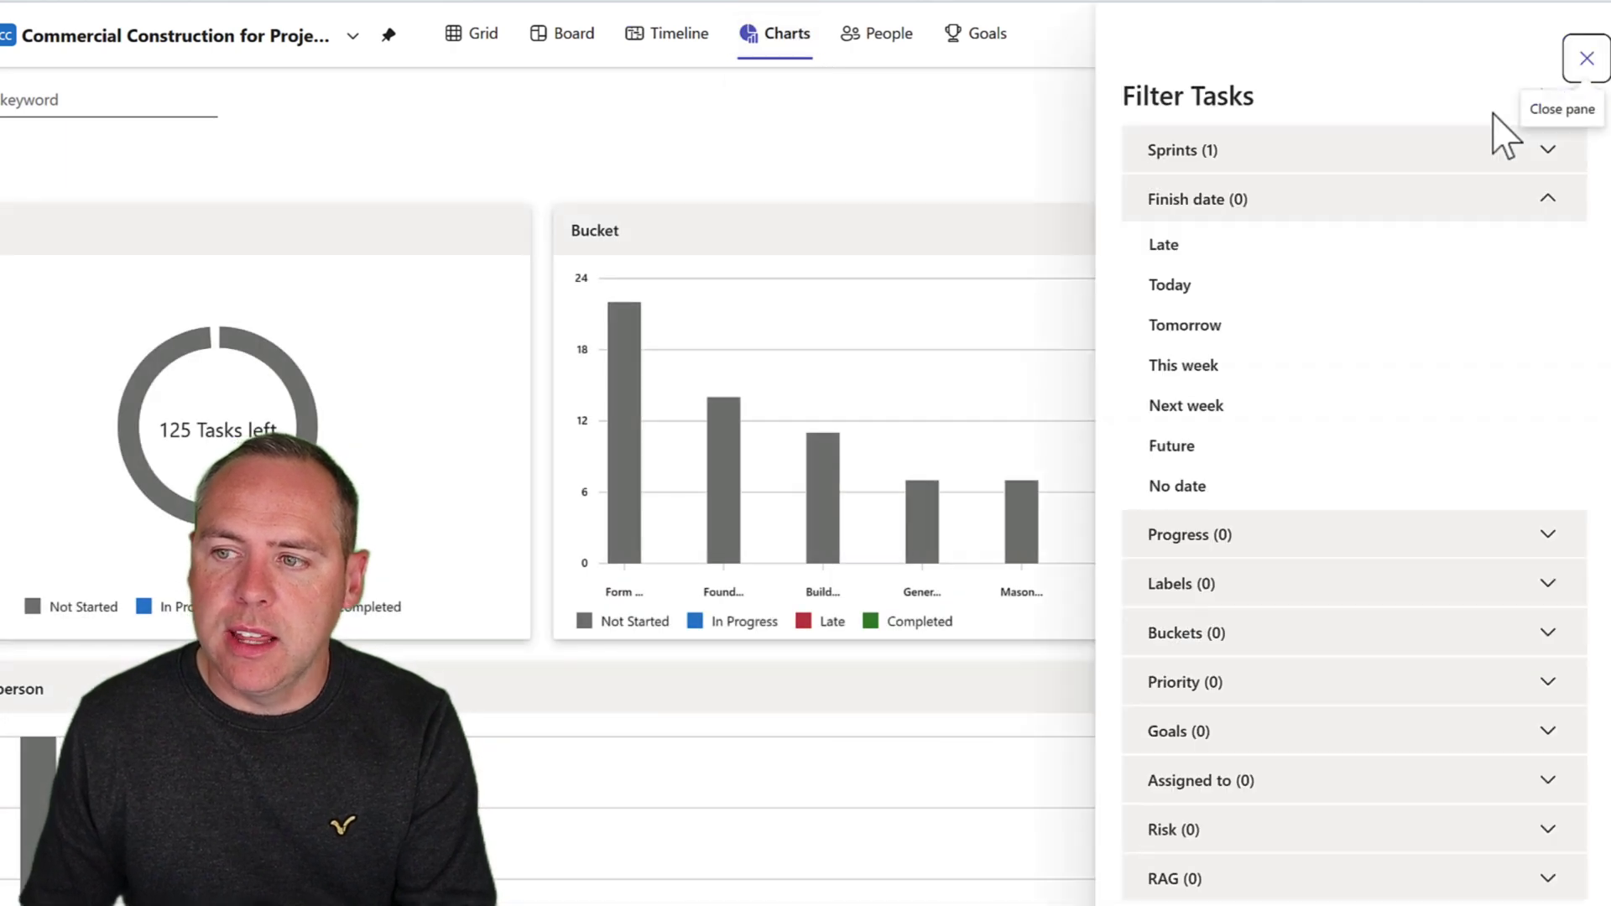
pyautogui.click(1475, 155)
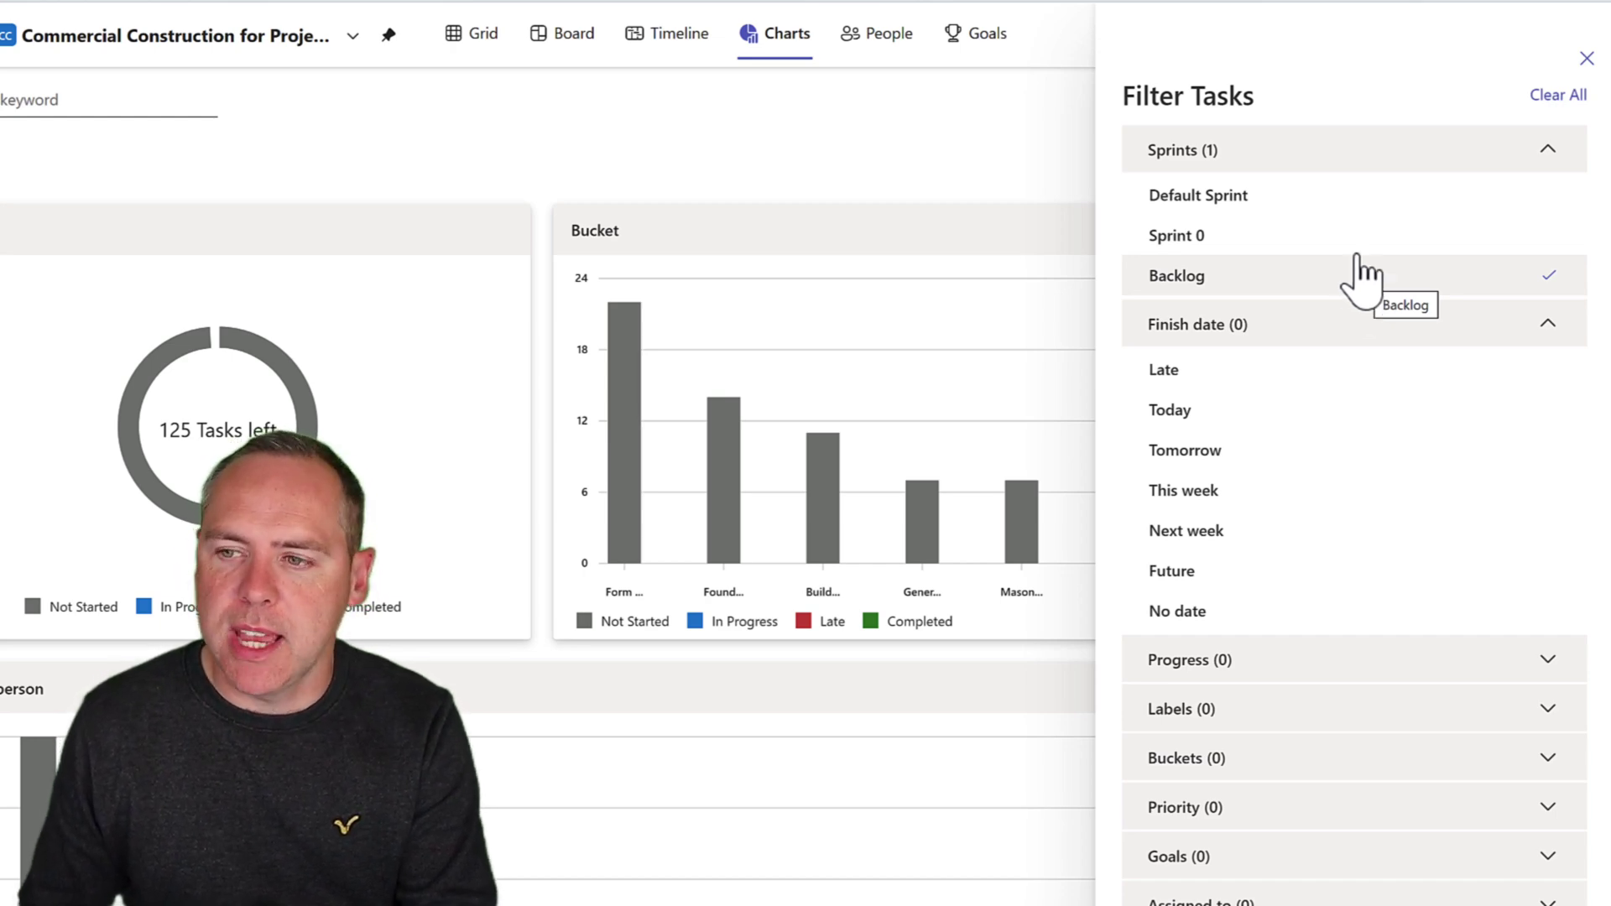
pyautogui.click(1357, 241)
pyautogui.click(1343, 285)
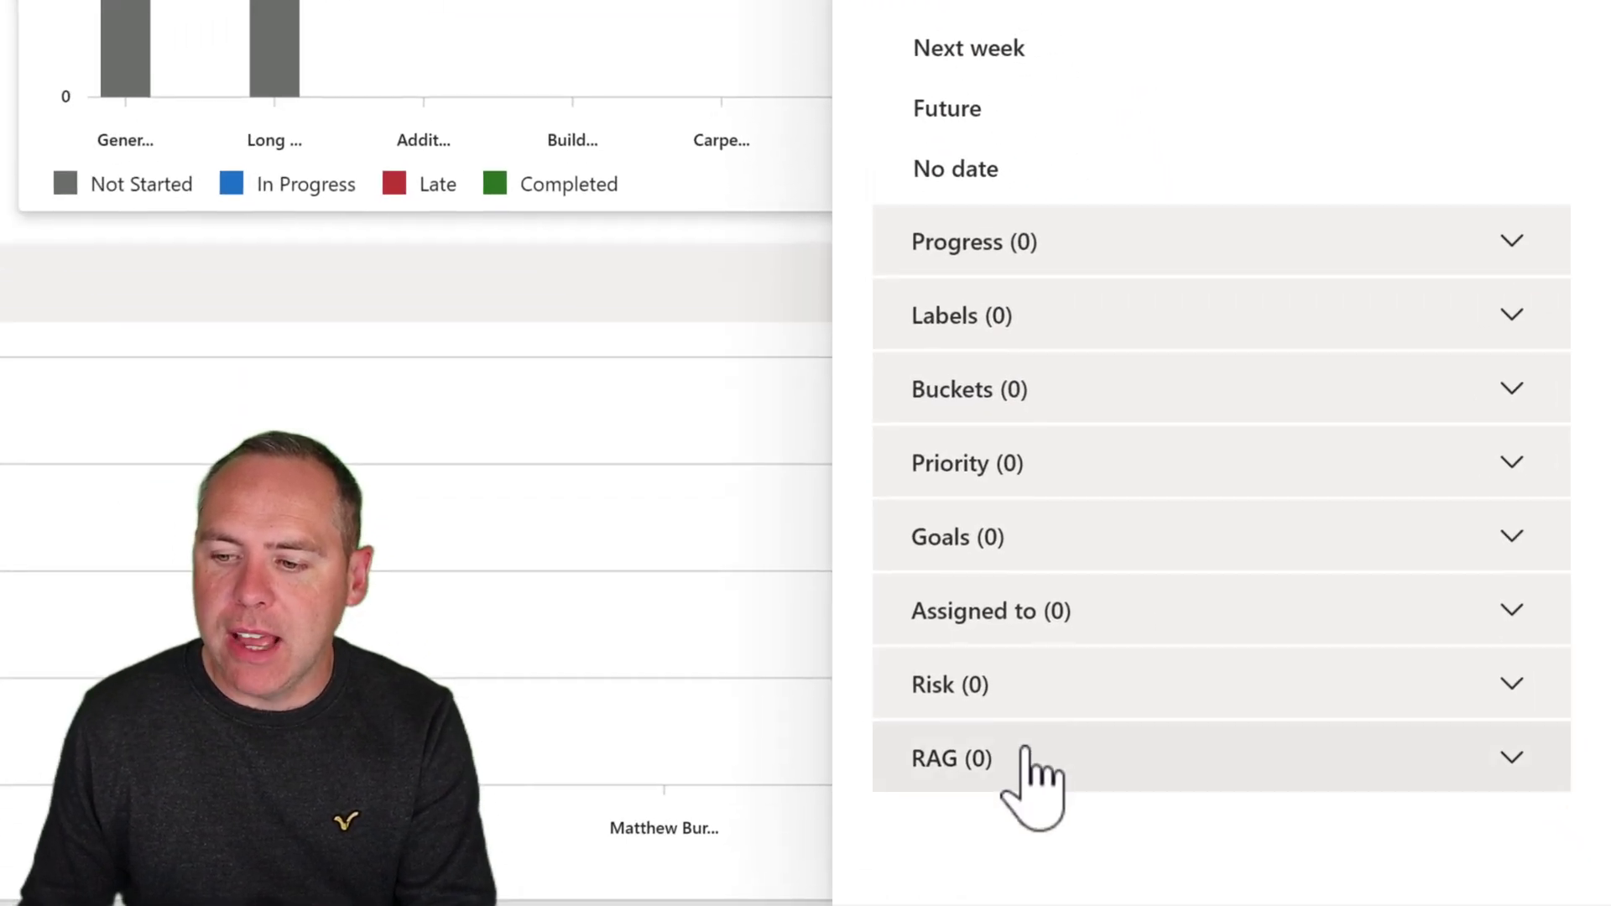
# Step: Expand the RAG filter to add Green status alongside the Sprint 0 filter
pyautogui.click(1028, 751)
pyautogui.scroll(-2, 1066, 646)
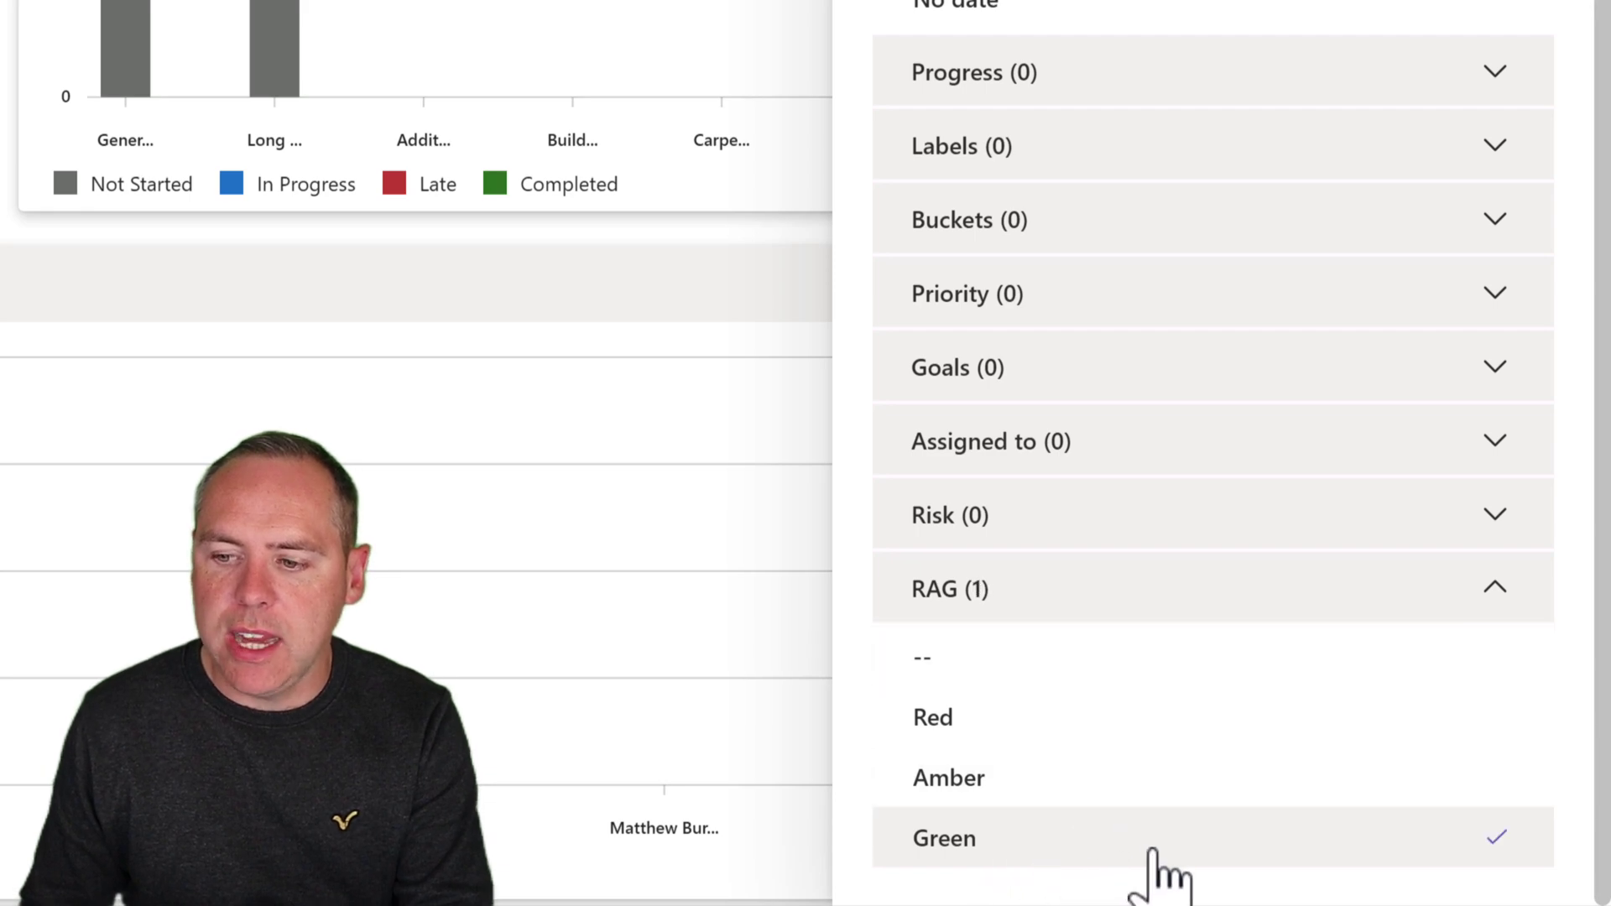
pyautogui.scroll(2, 1150, 593)
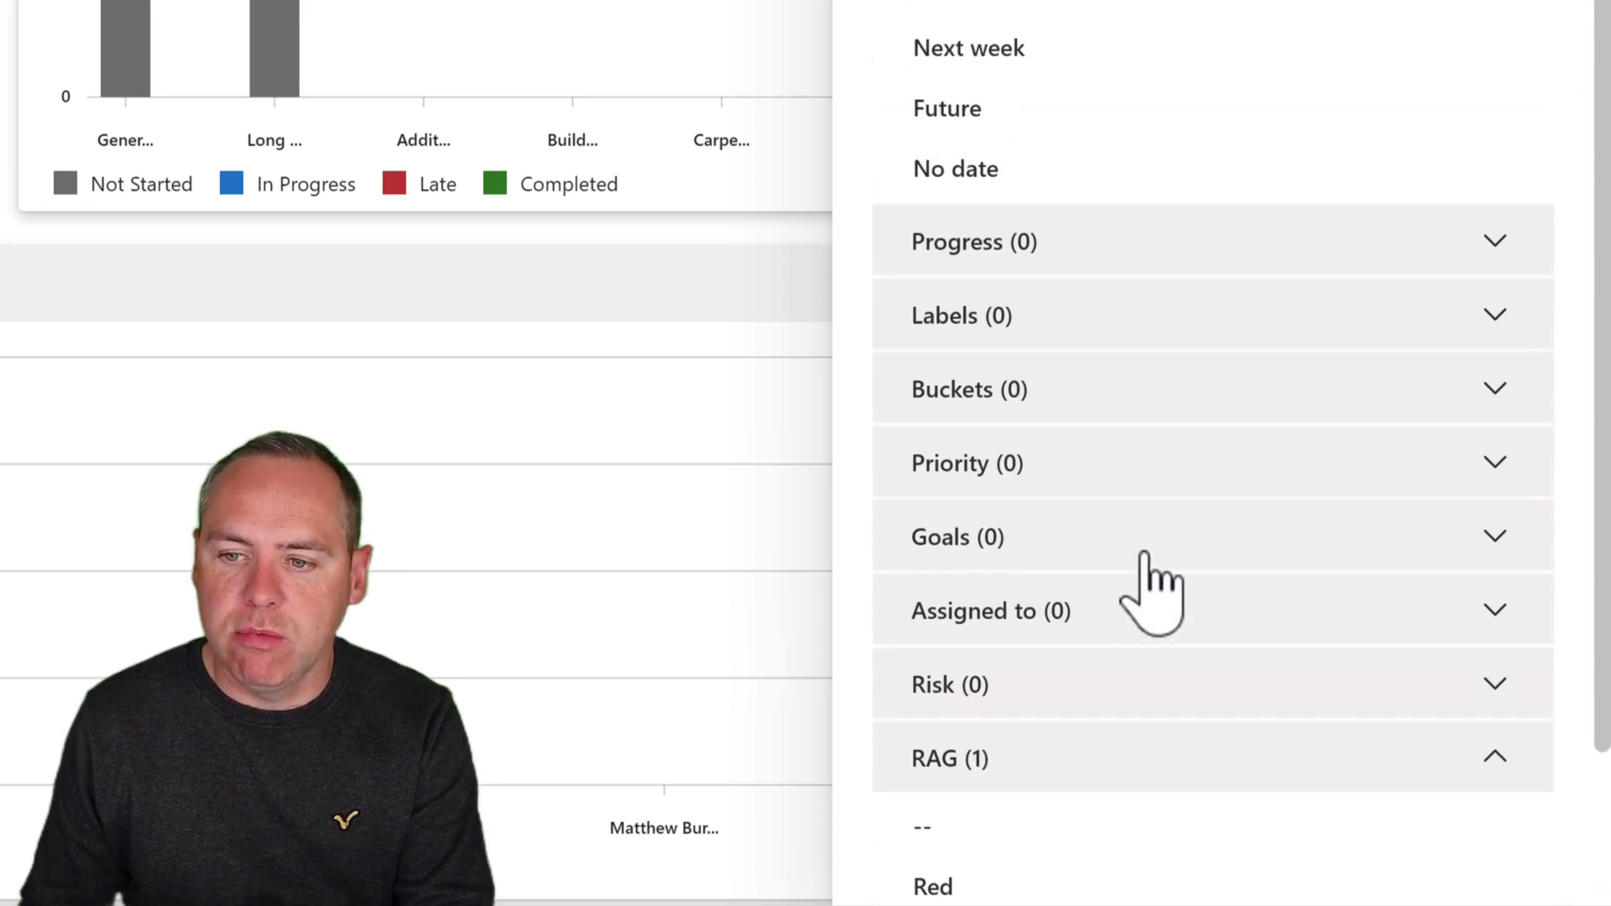
pyautogui.scroll(-1, 978, 97)
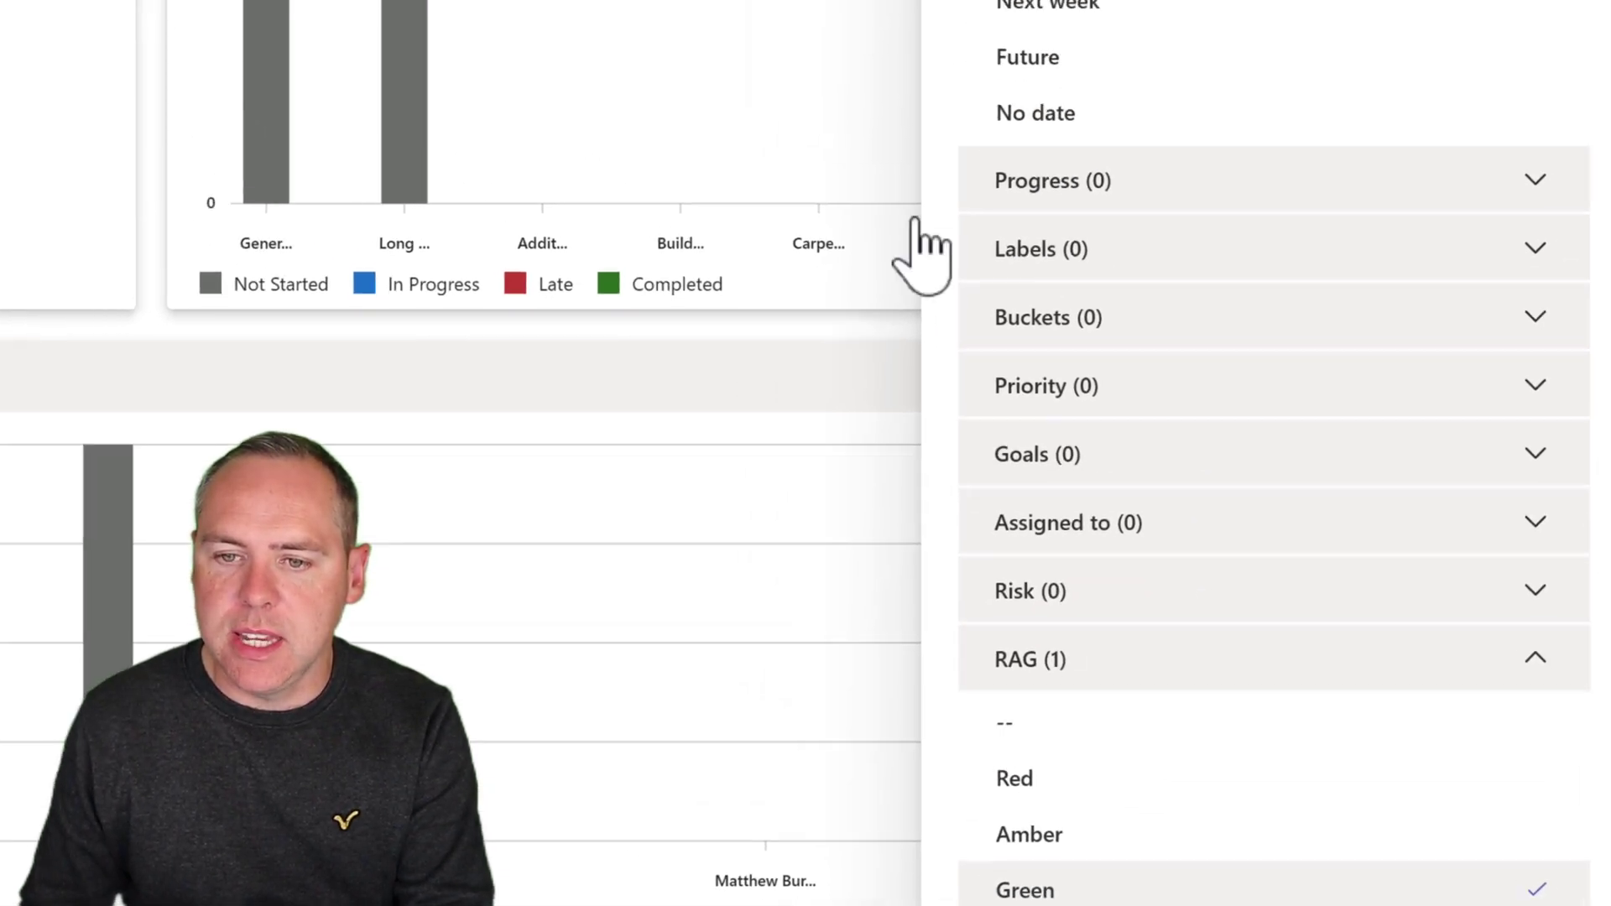